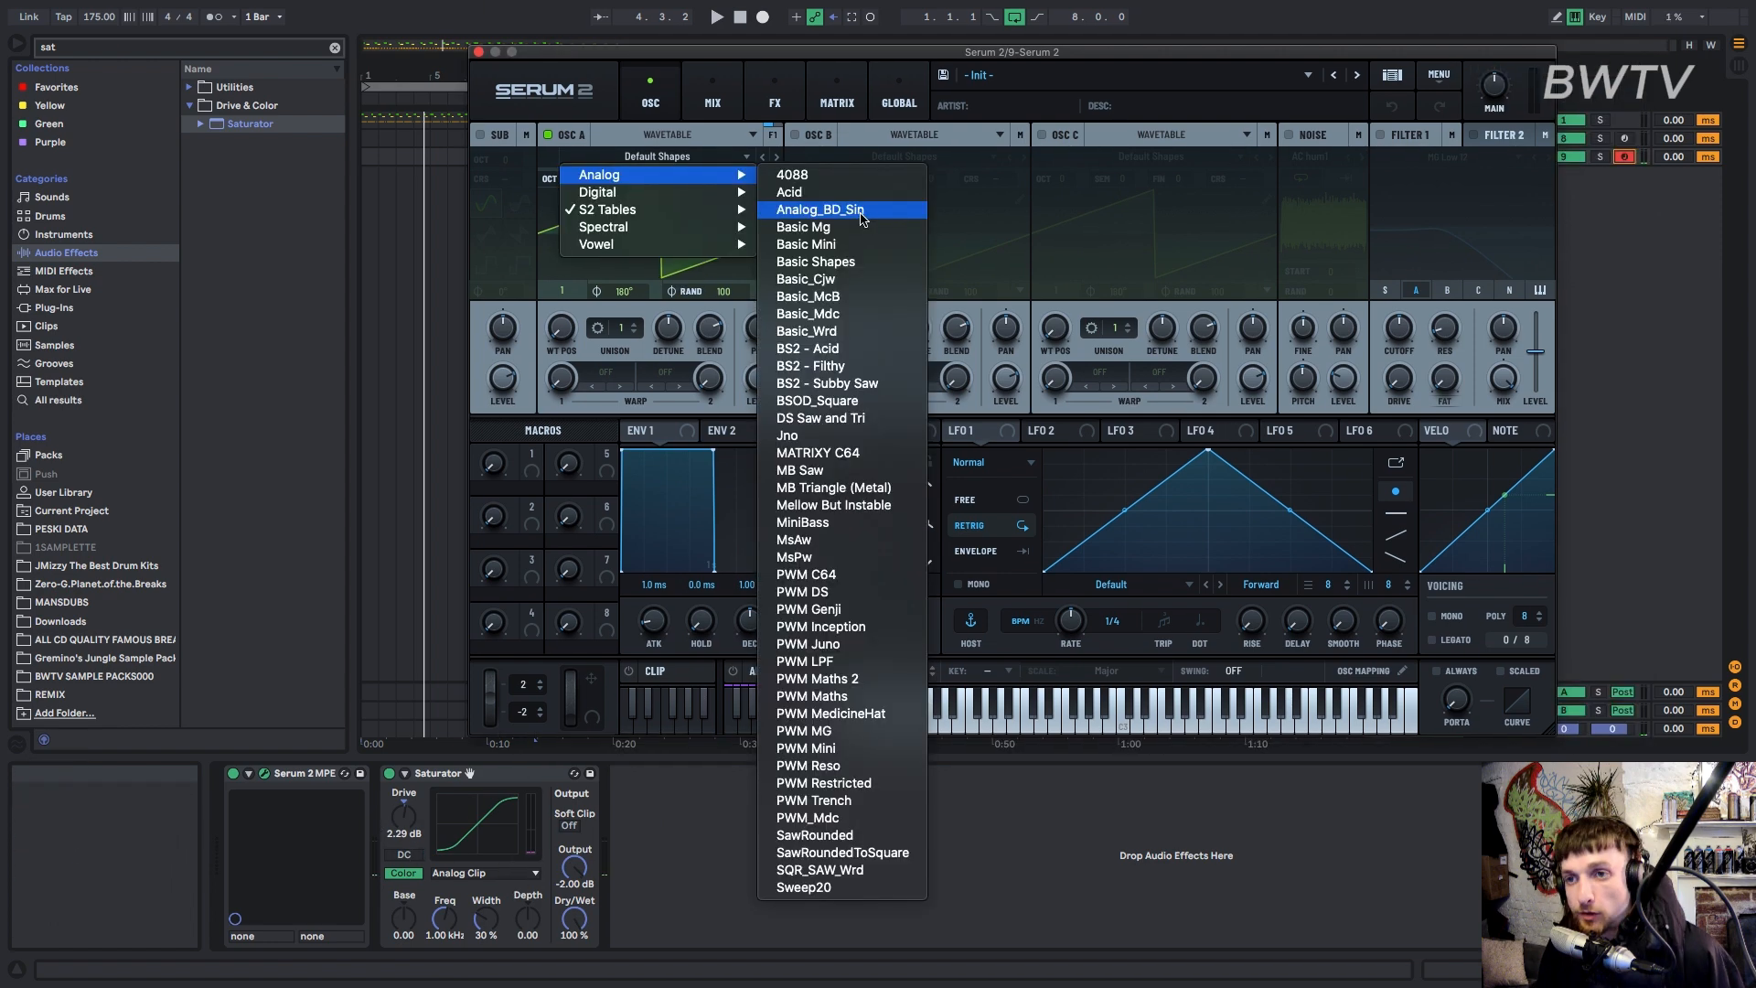
Load the Analog_BD_Sin wavetable in oscillator A, with phase at 102° and random phase at 0.
click(870, 216)
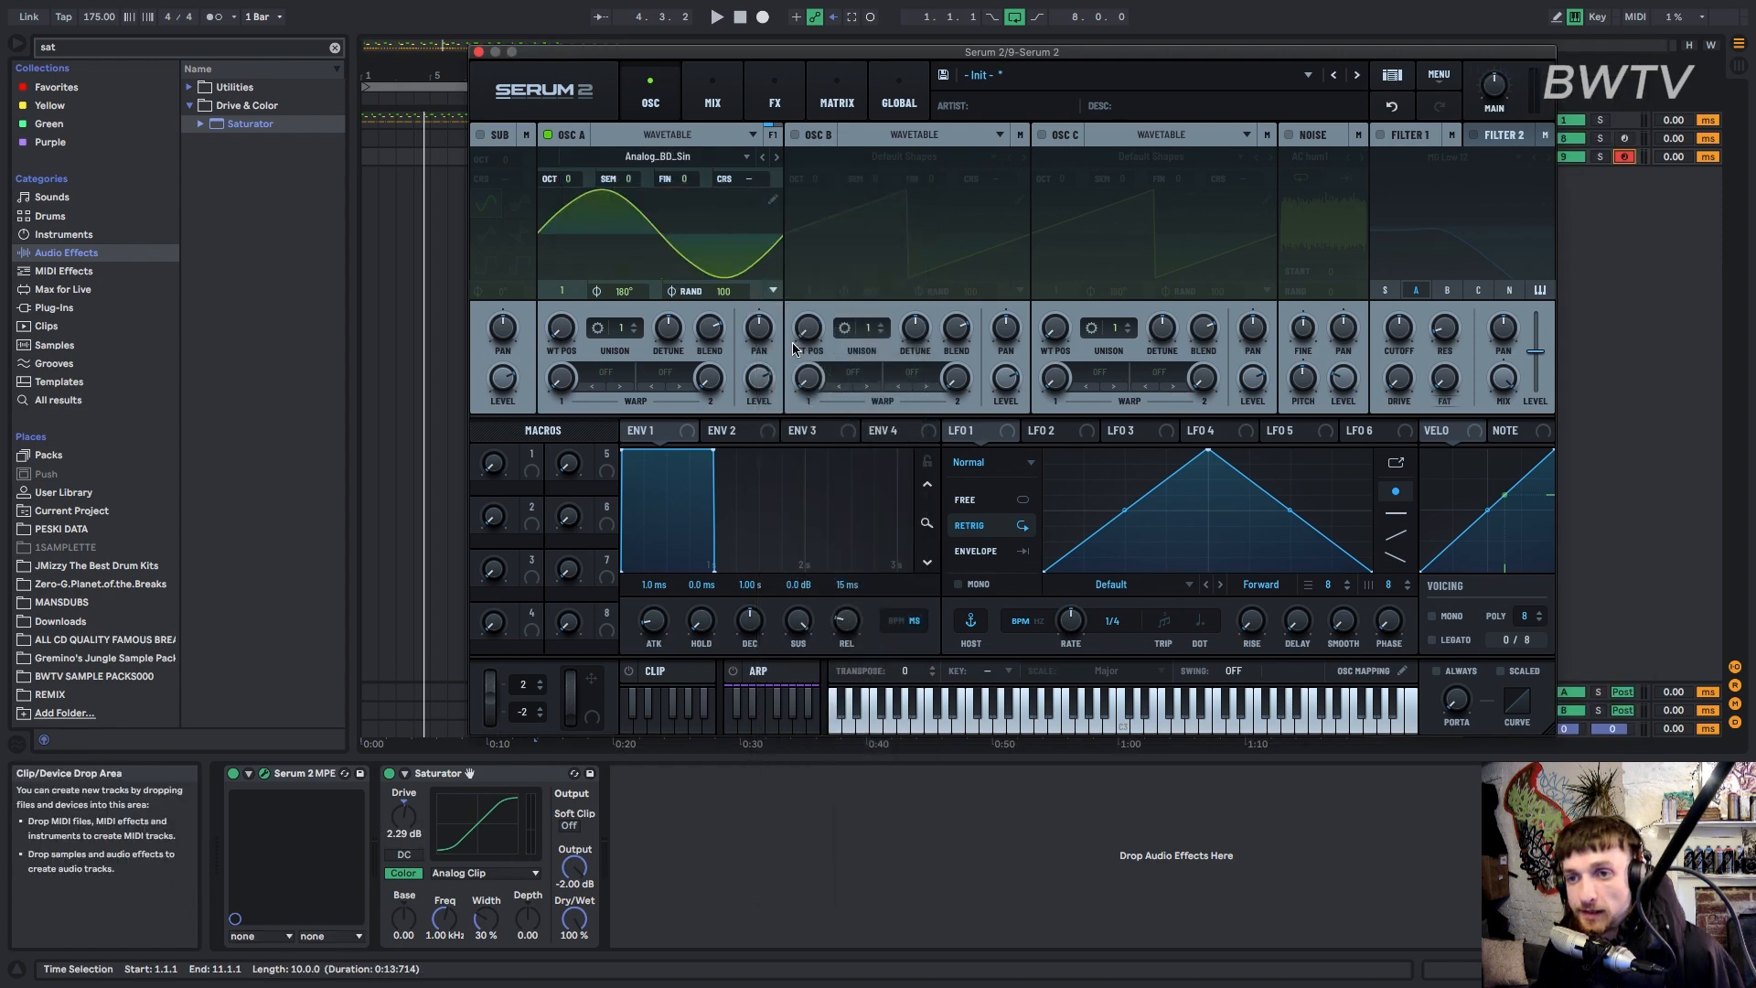
drag(726, 292, 698, 476)
drag(623, 292, 623, 332)
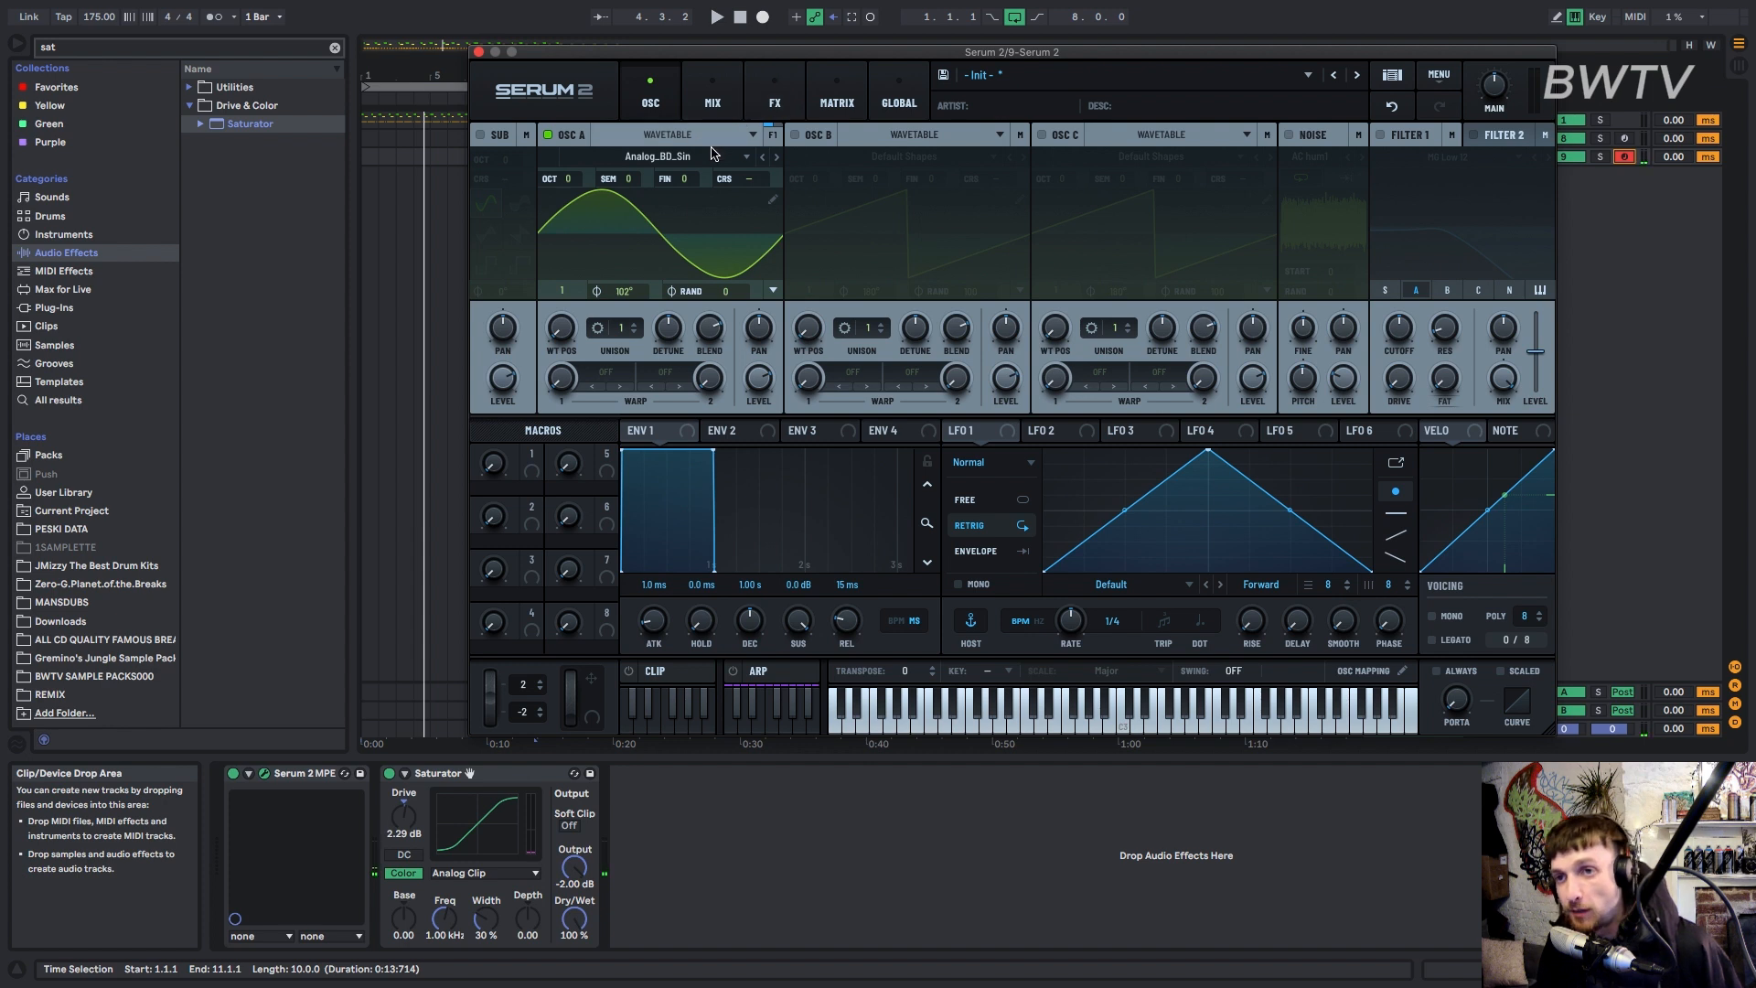
Add a Distortion effect to the main effects chain, set it to Asym mode and turn its drive up.
click(774, 99)
click(499, 169)
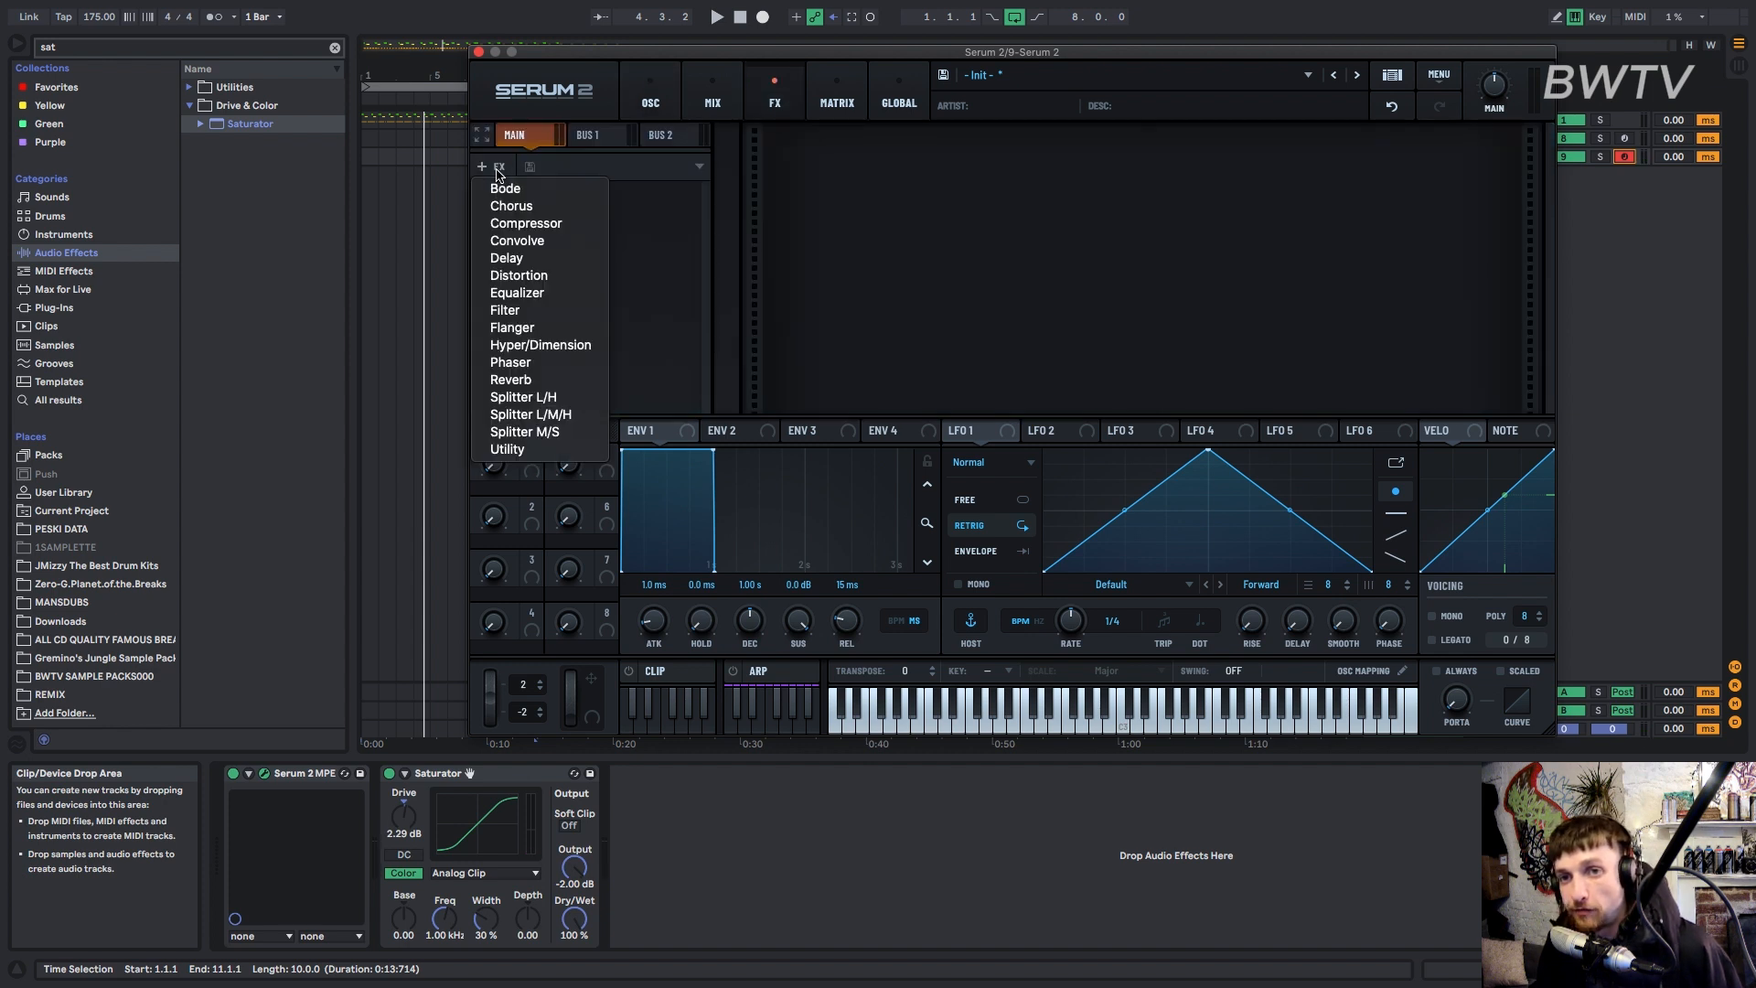
click(518, 275)
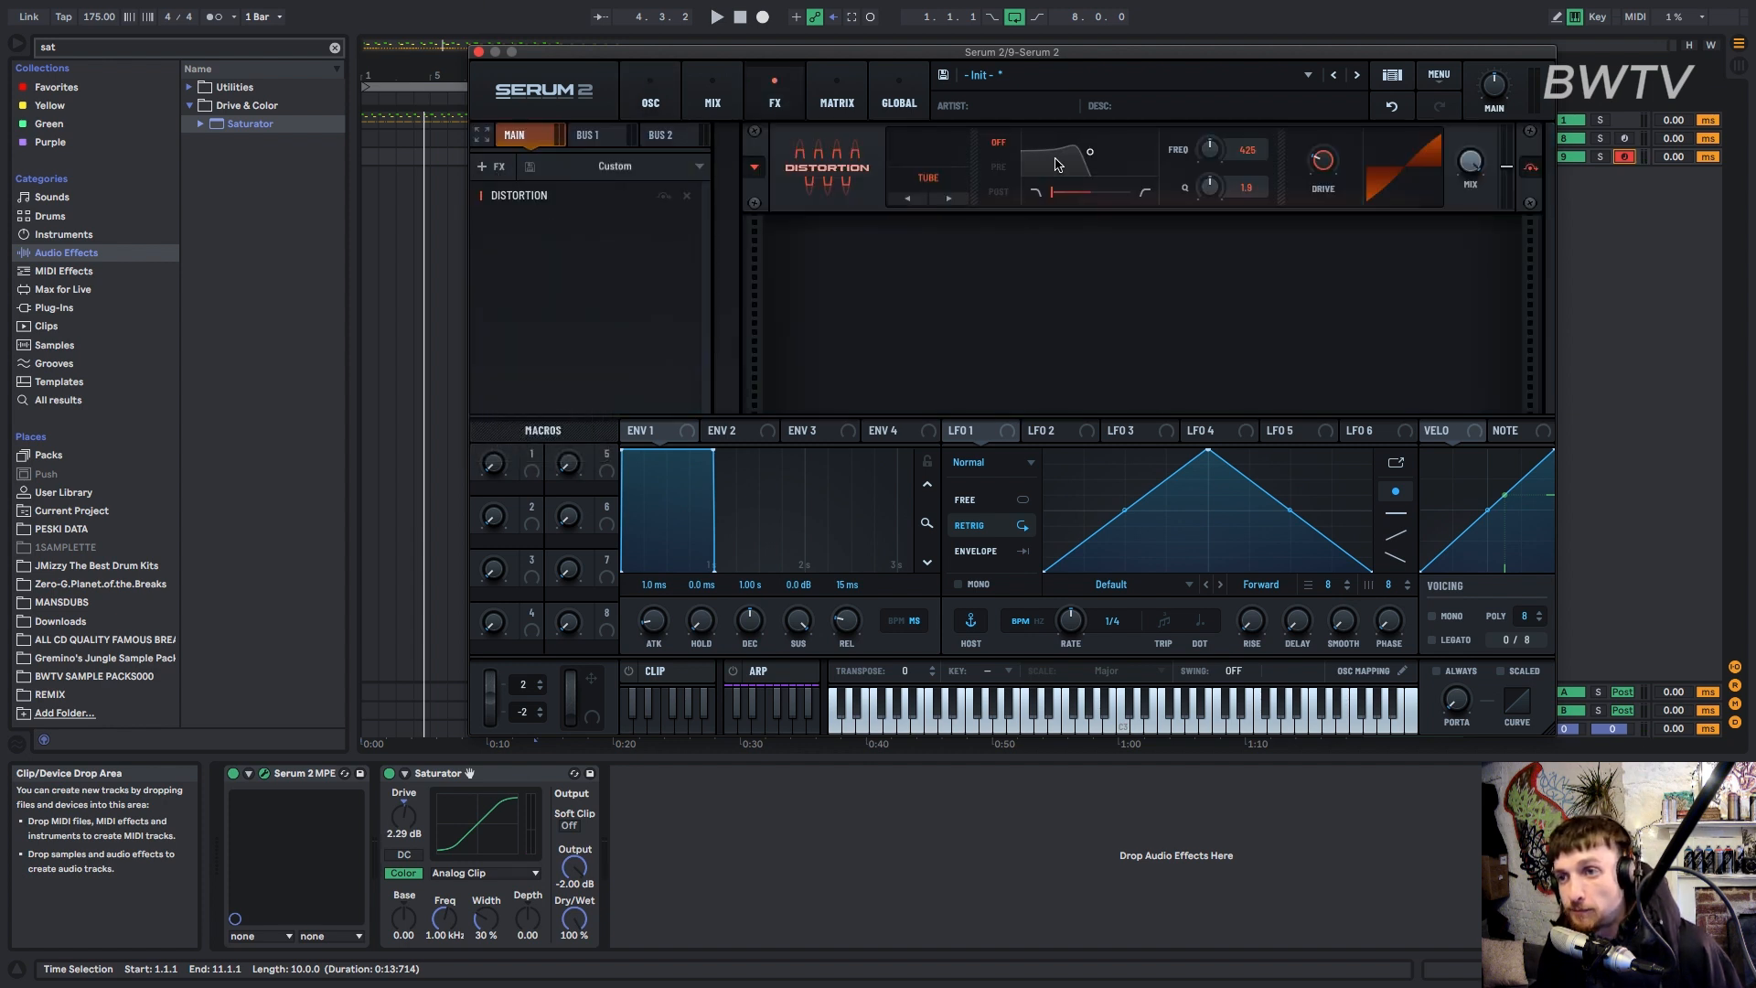
click(945, 180)
click(928, 354)
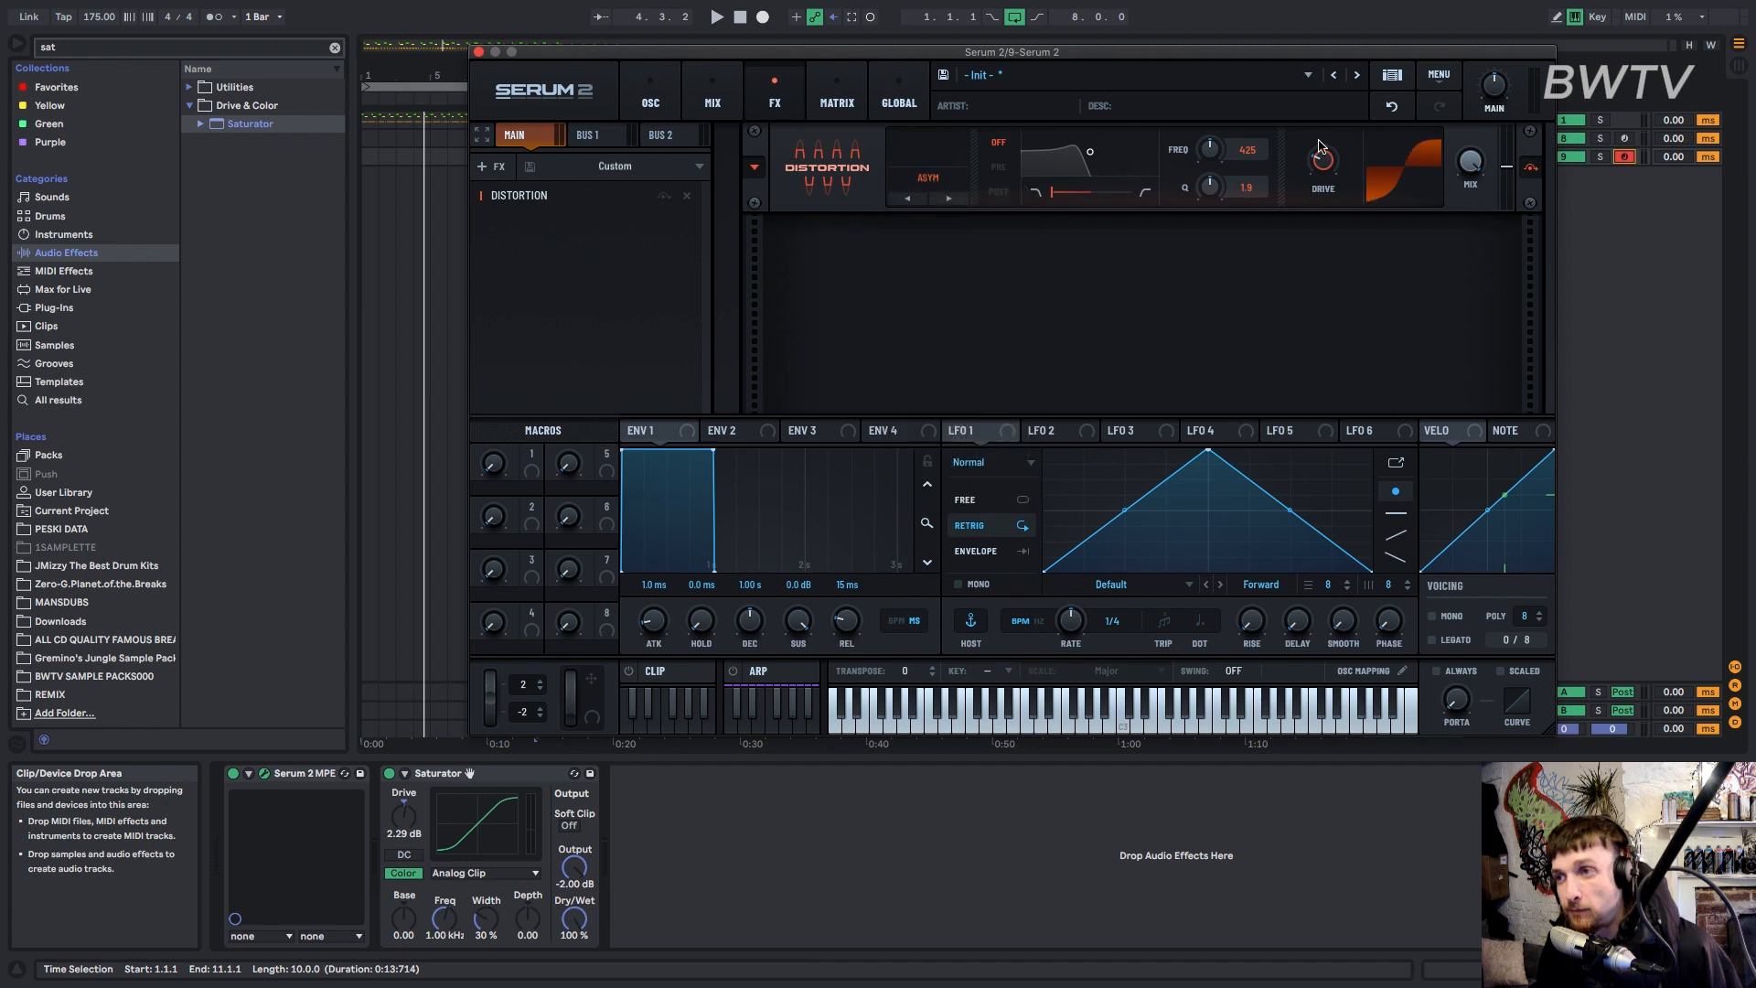
drag(1328, 151, 1318, 44)
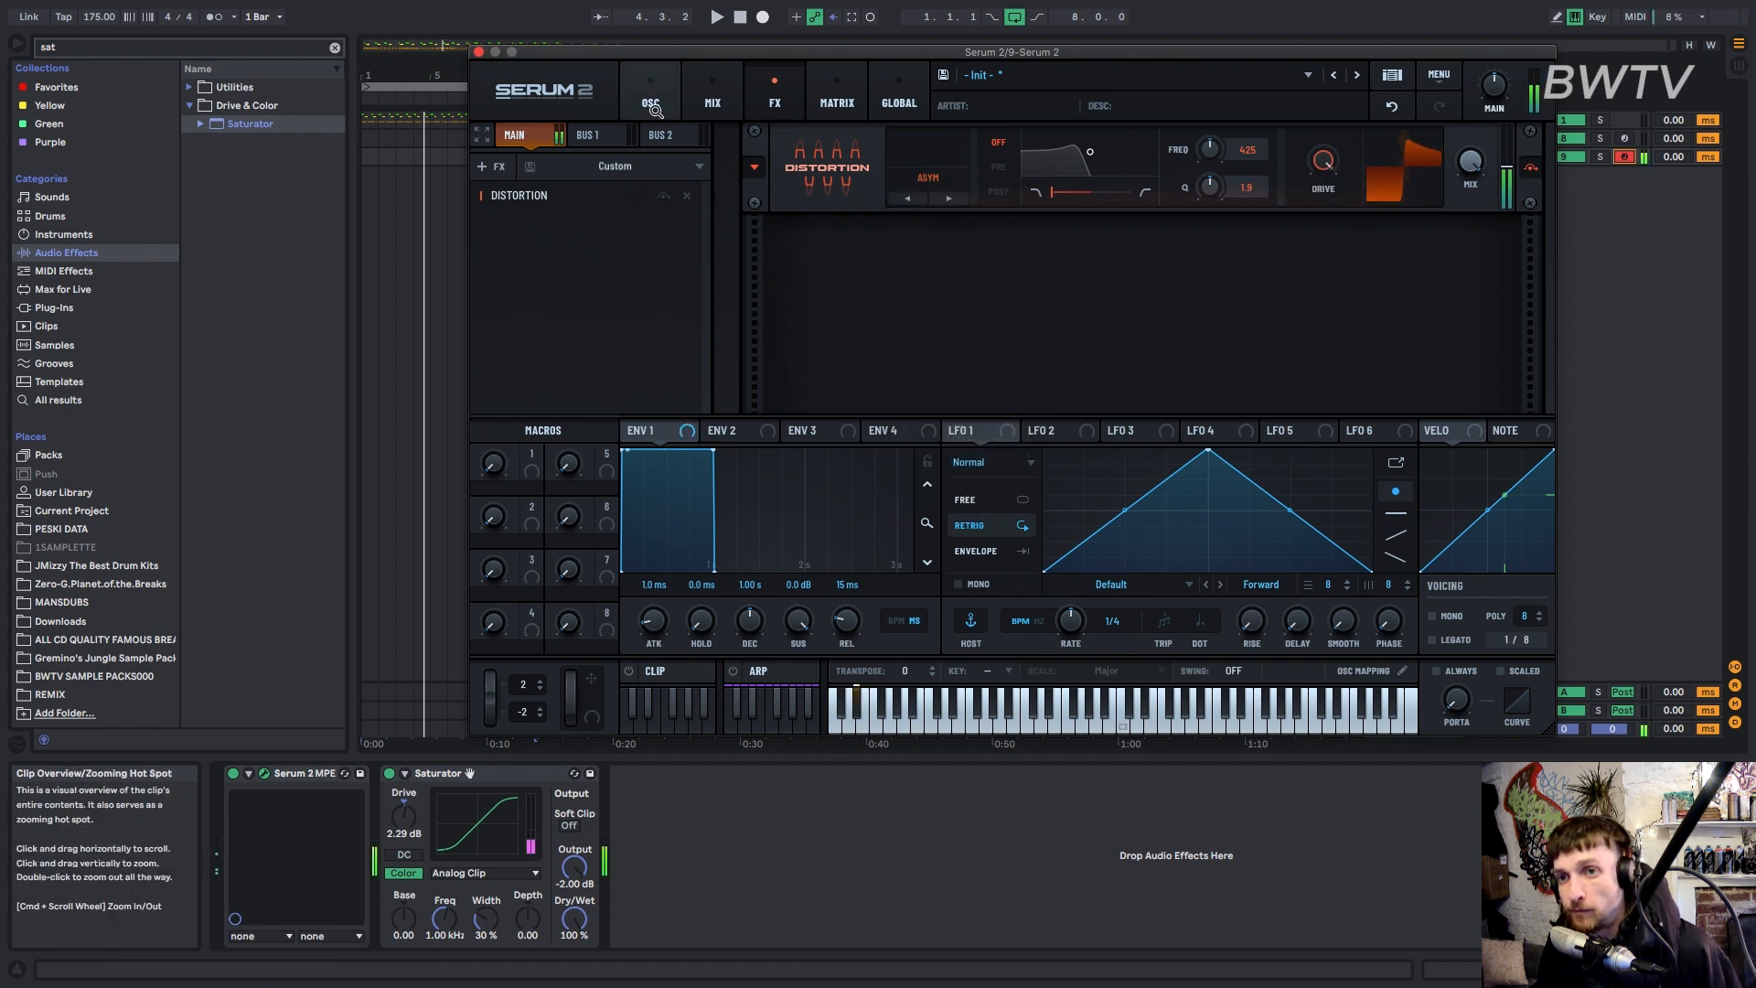
Enable oscillator B and load the Analog_BD_Sin wavetable in it.
click(652, 105)
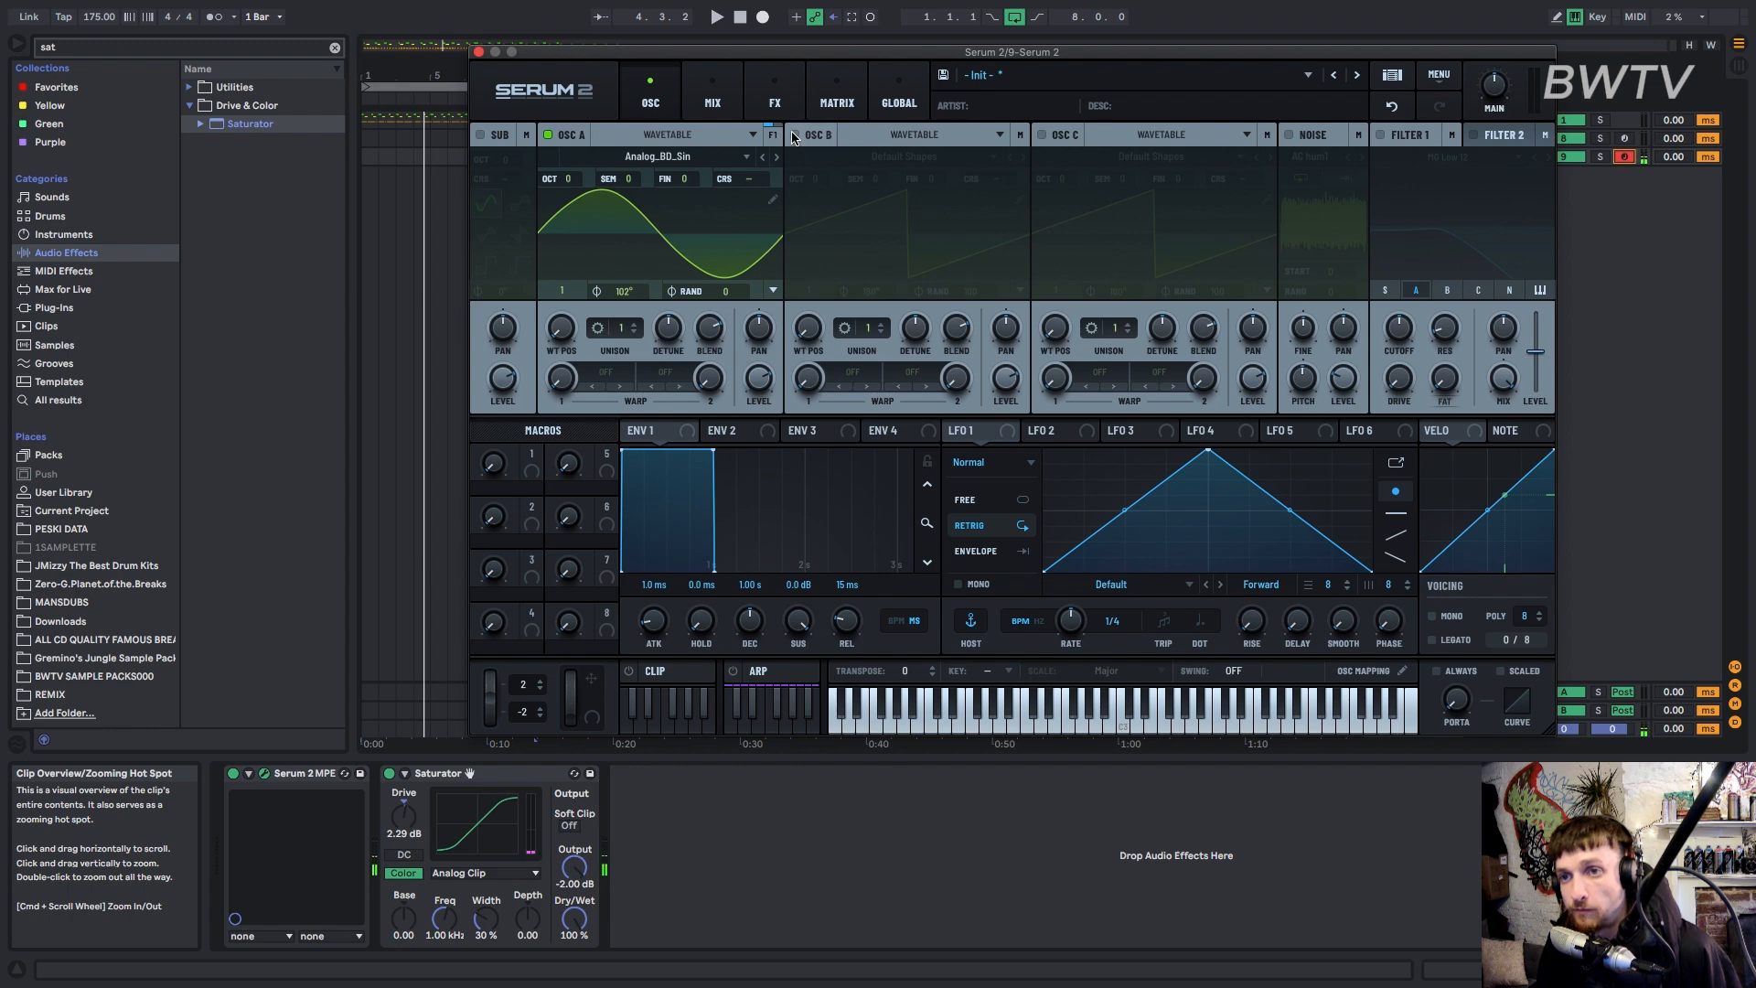
click(794, 136)
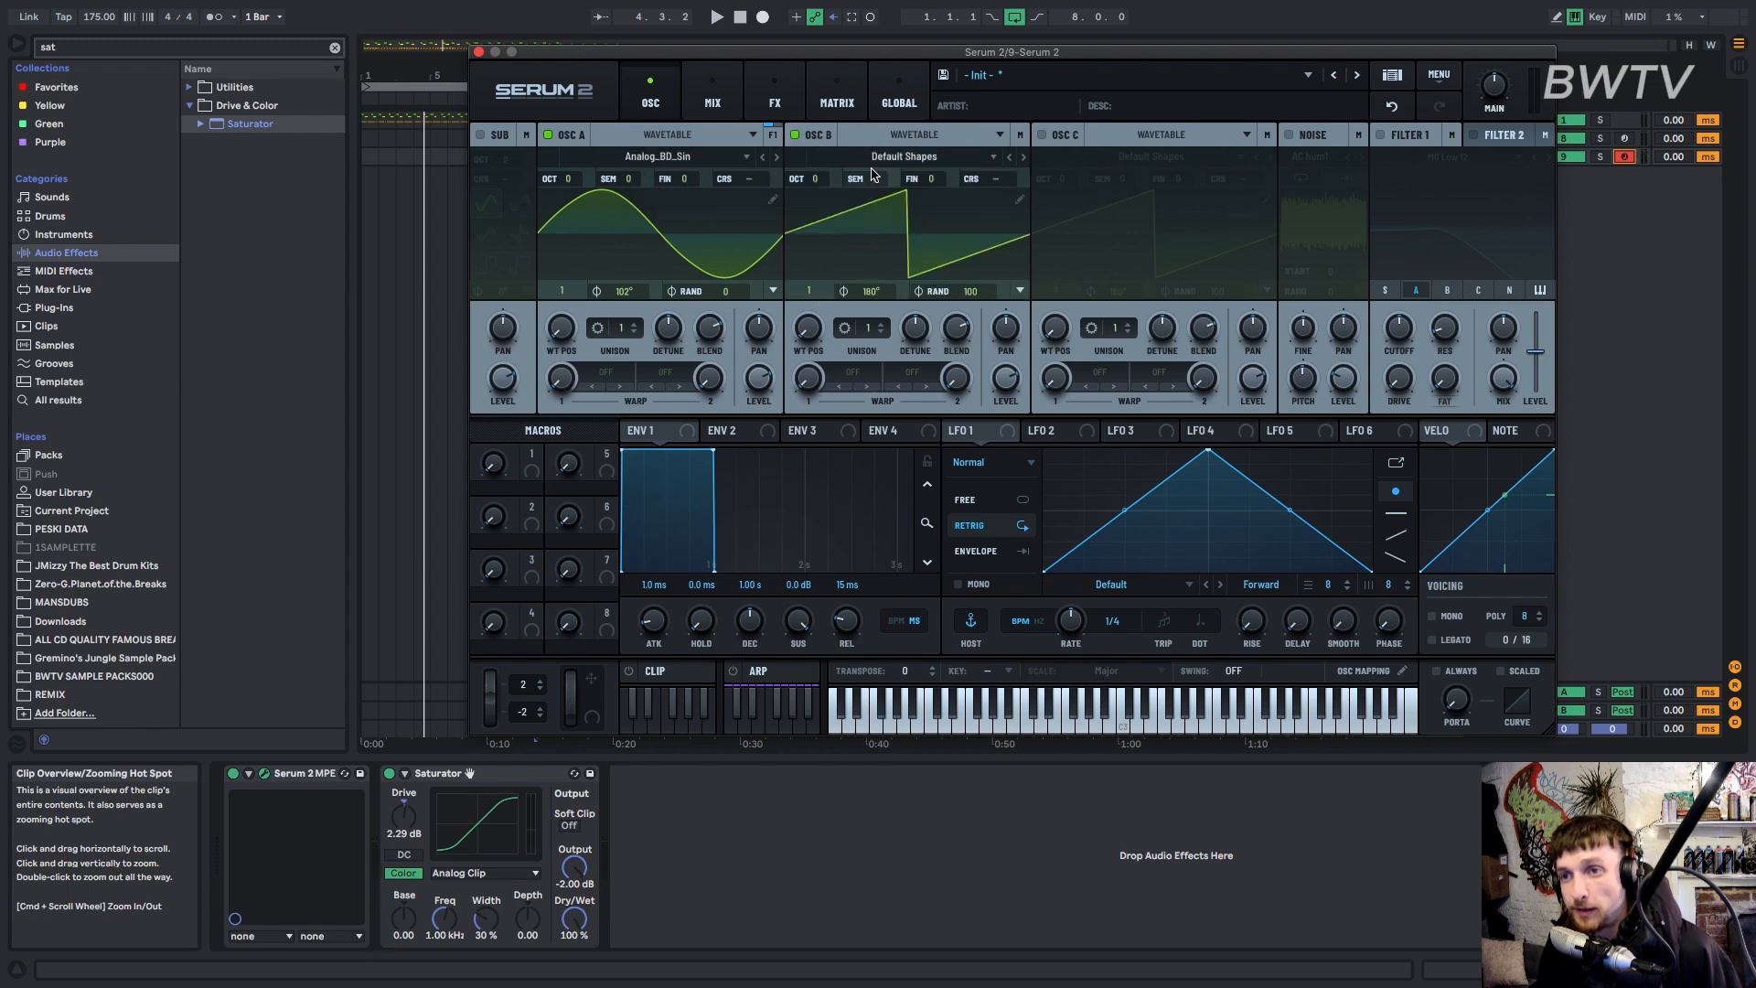
click(870, 162)
mouse_move(878, 175)
click(1043, 210)
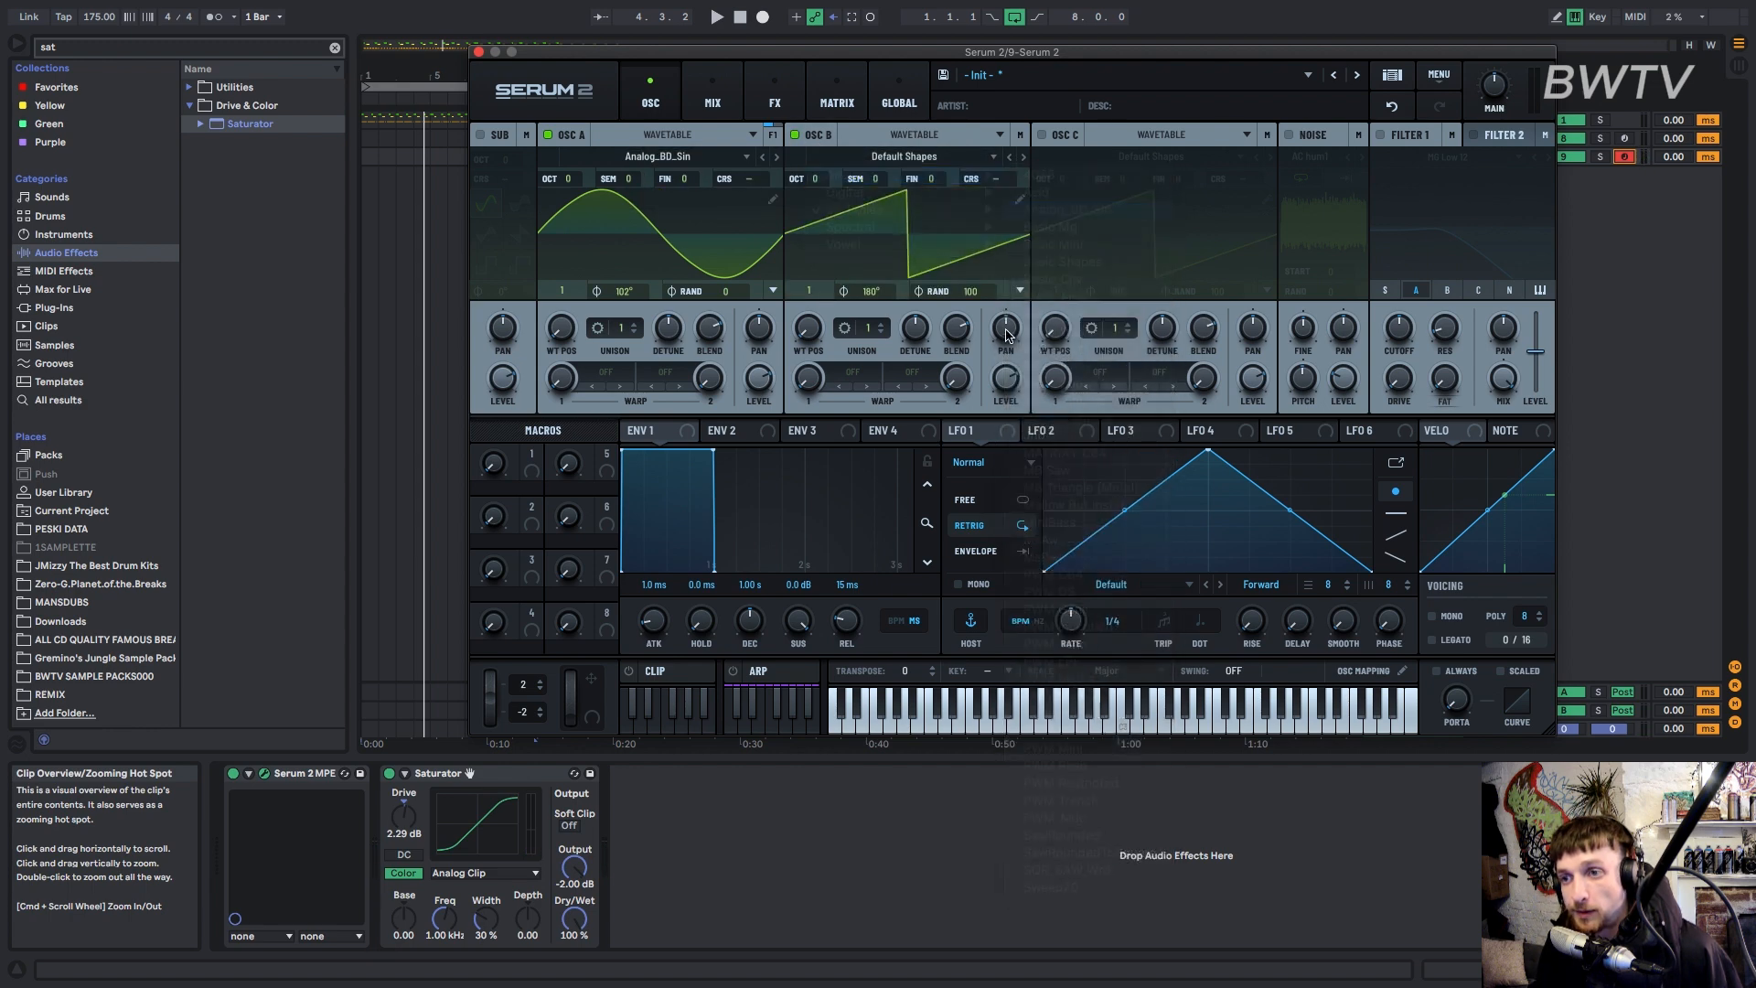
Set oscillator B's random phase to 0, its phase to 146° and its octave to +2.
drag(984, 294, 963, 545)
mouse_move(868, 289)
mouse_down()
mouse_move(853, 362)
mouse_move(878, 232)
mouse_move(861, 282)
mouse_move(846, 300)
mouse_move(839, 272)
mouse_move(838, 287)
mouse_up()
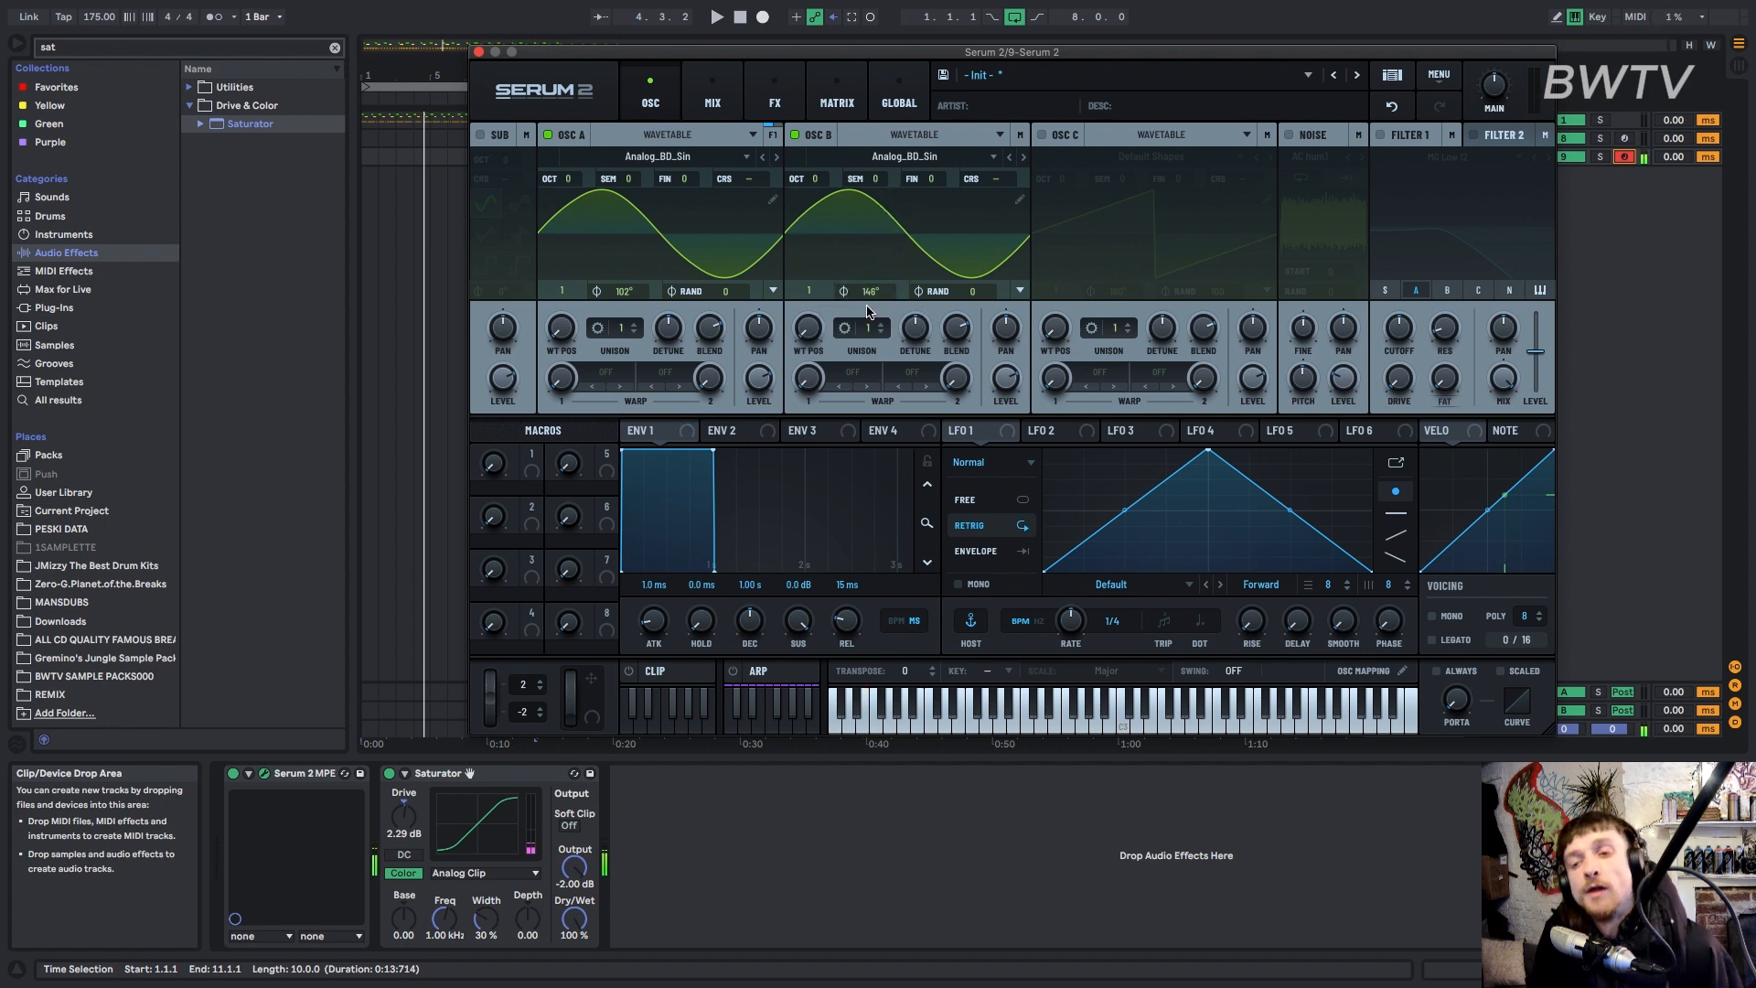
drag(816, 183, 822, 135)
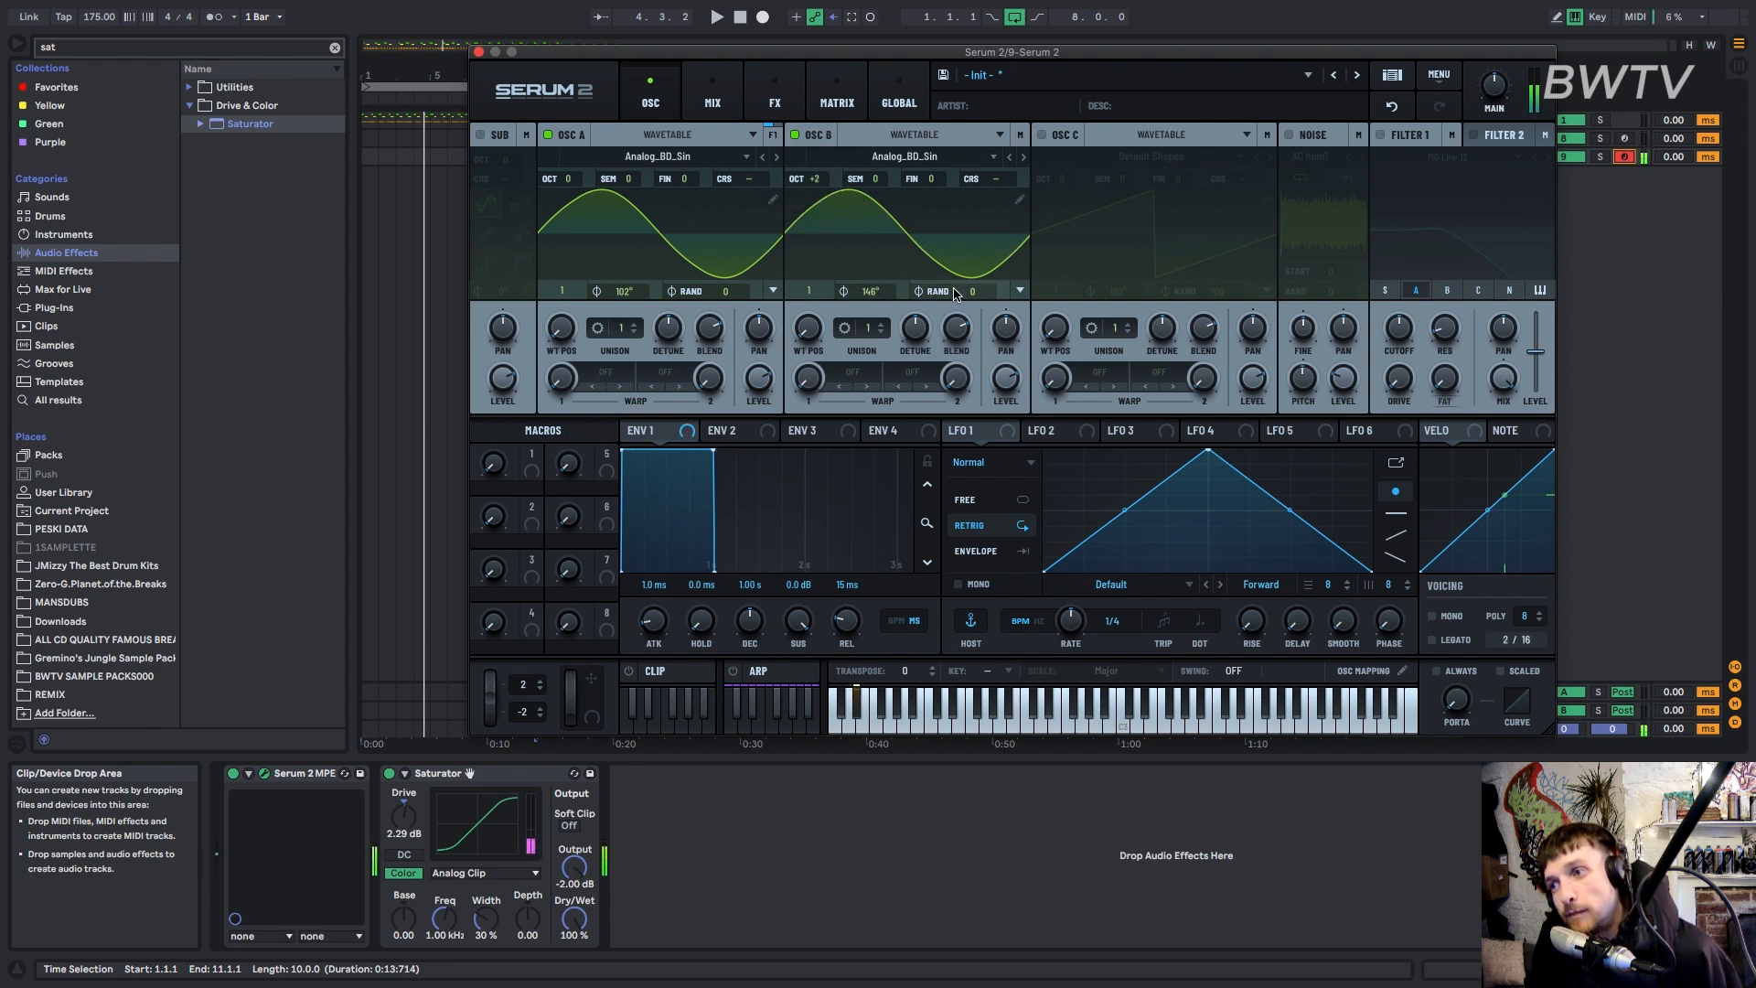
Assign envelope 2 to oscillator B's level, with a 229 ms attack and a 573 ms release.
click(746, 435)
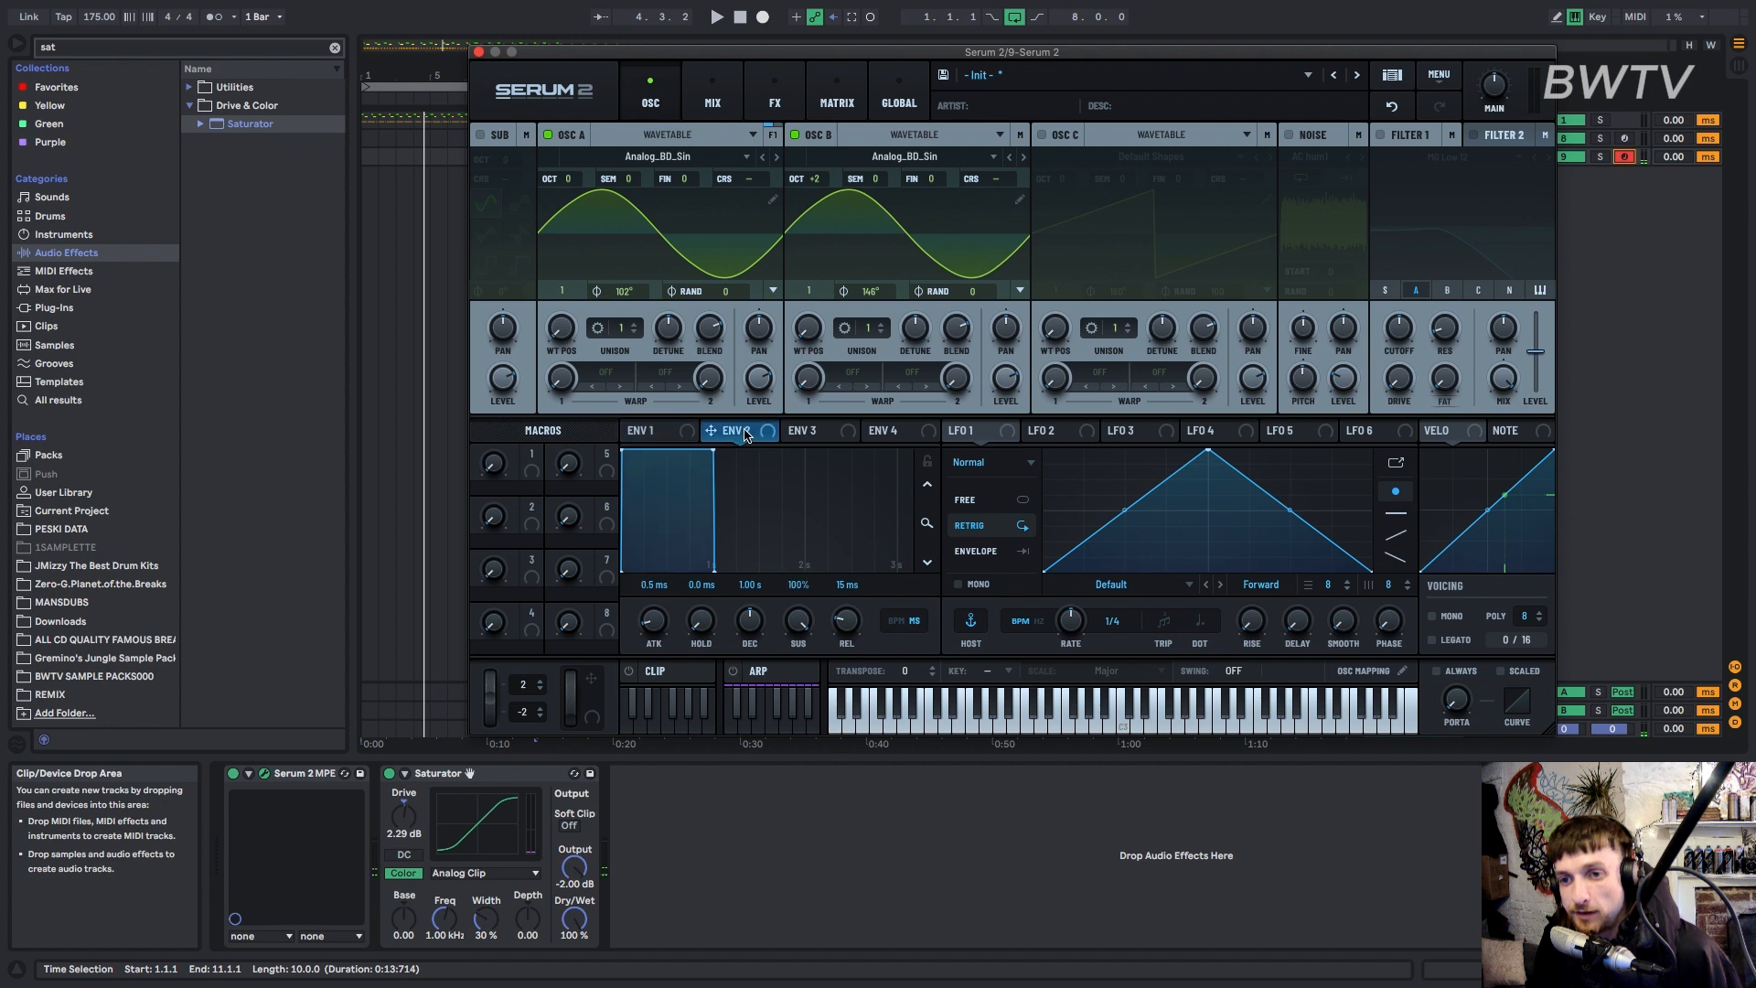
drag(752, 432, 1004, 377)
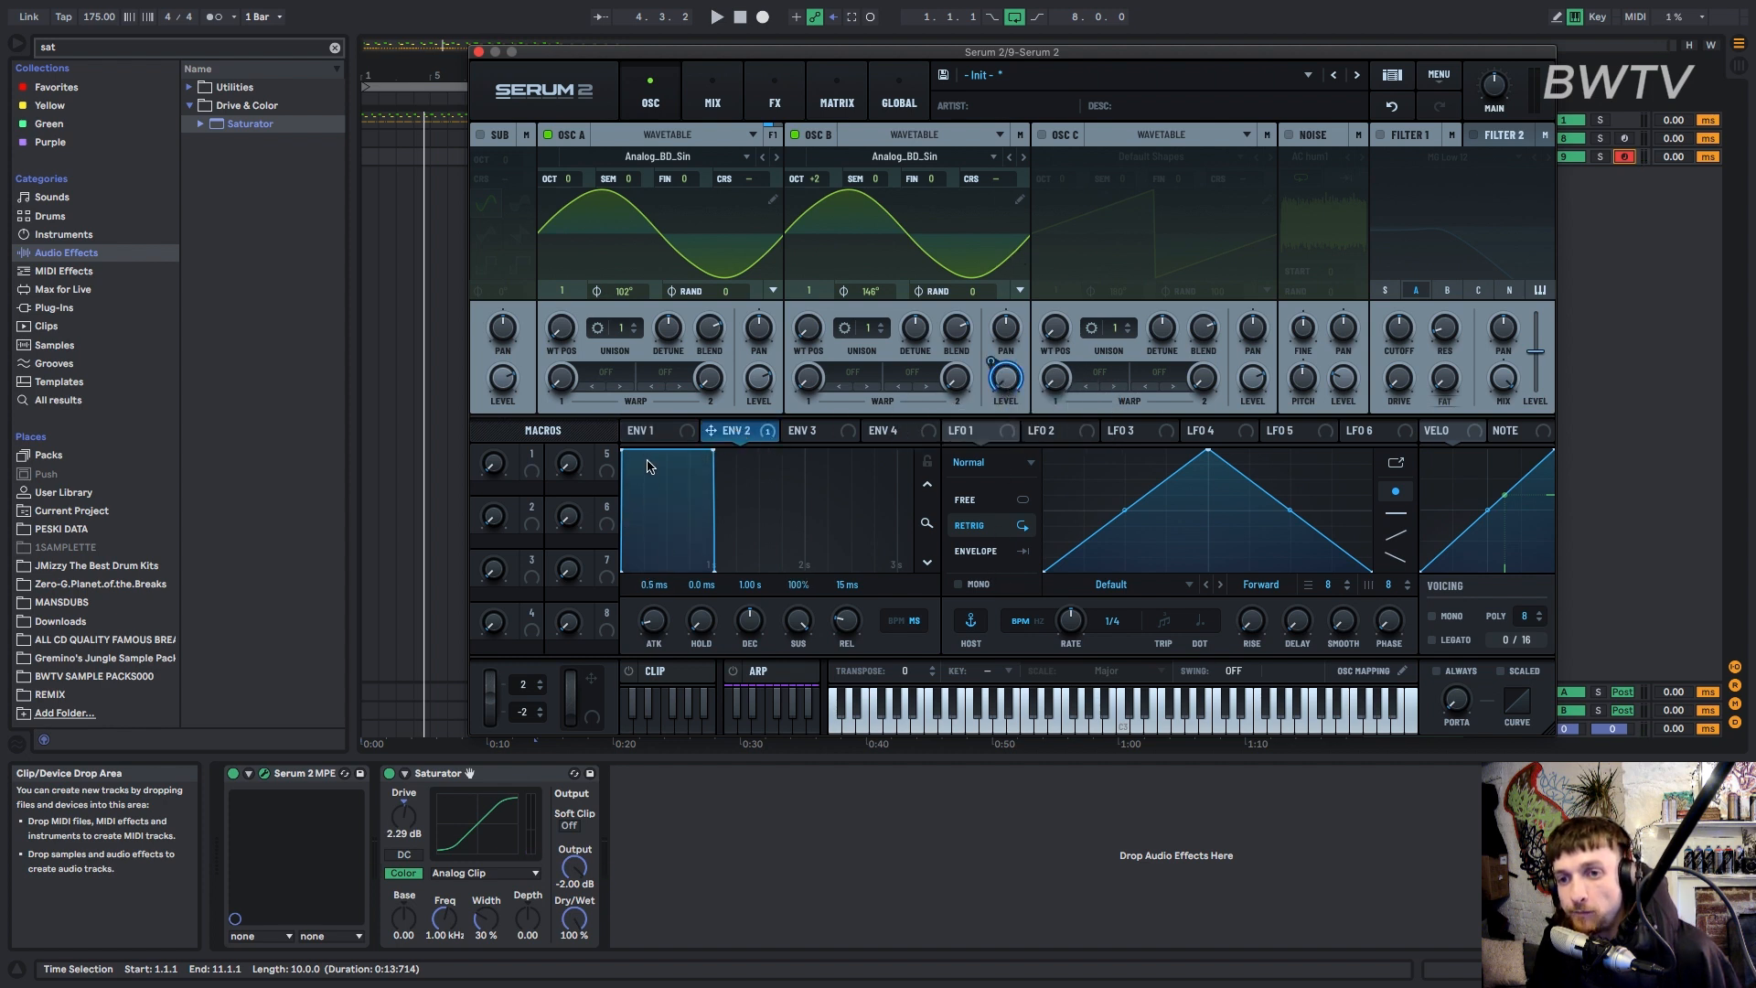
drag(623, 454, 704, 528)
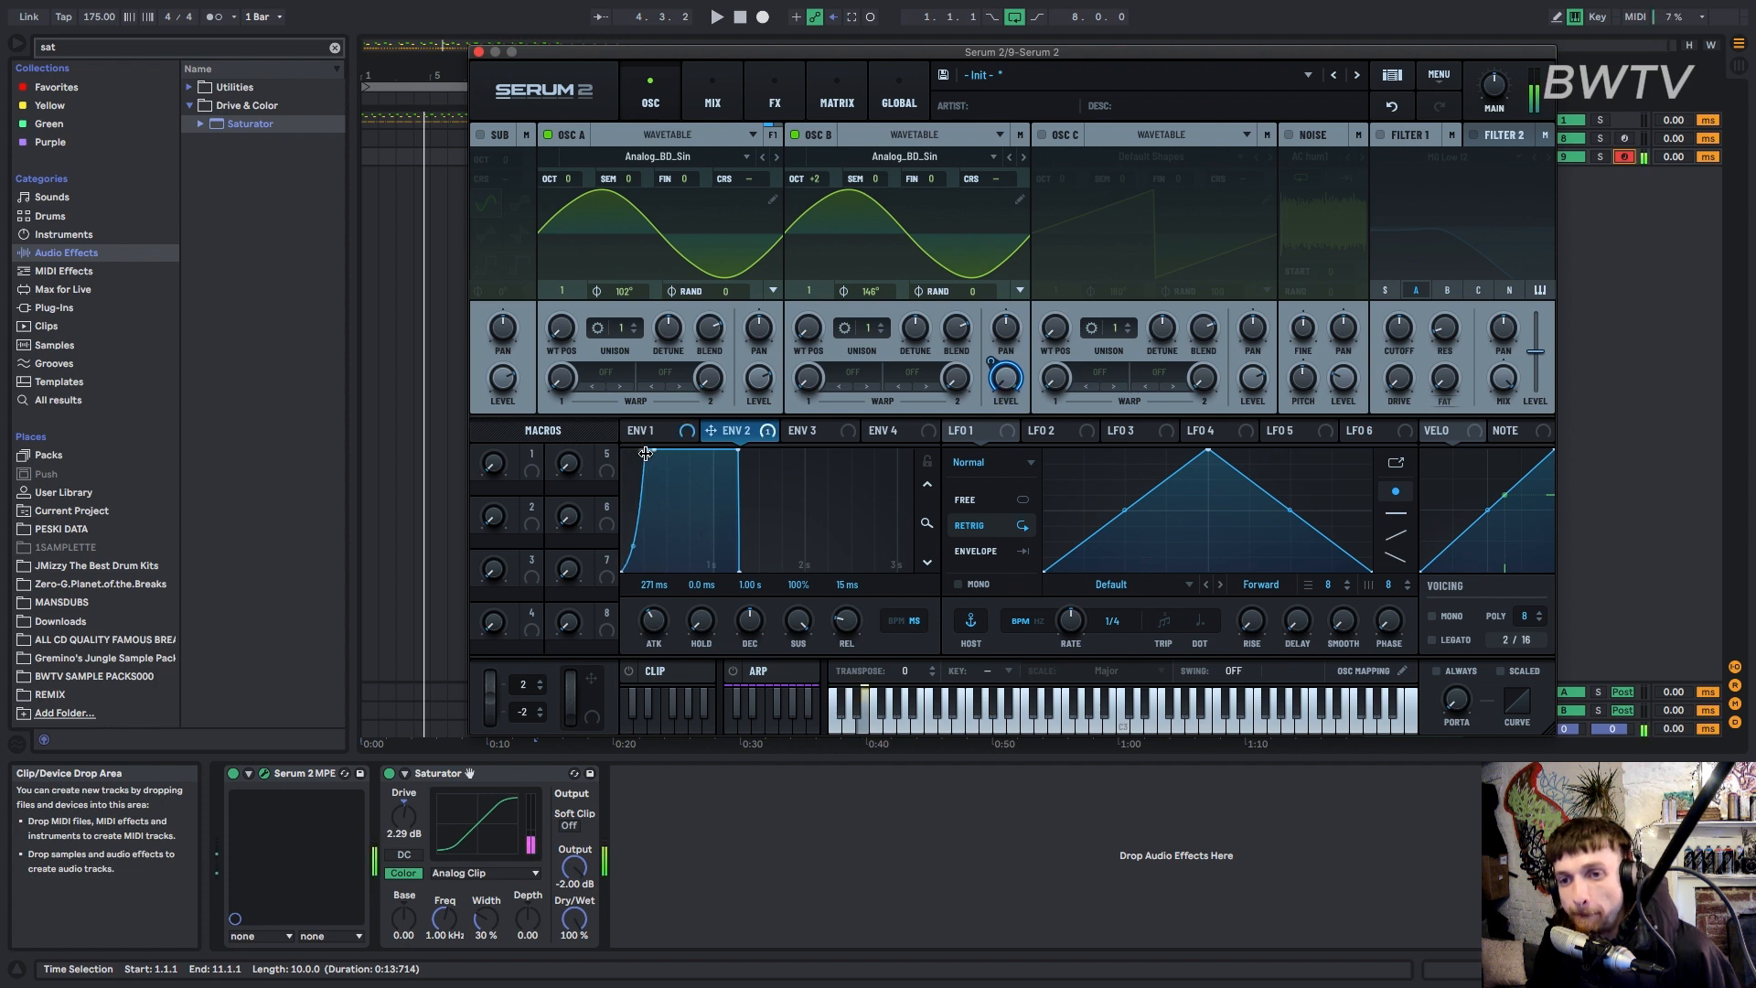
drag(645, 452, 641, 453)
drag(852, 618, 861, 569)
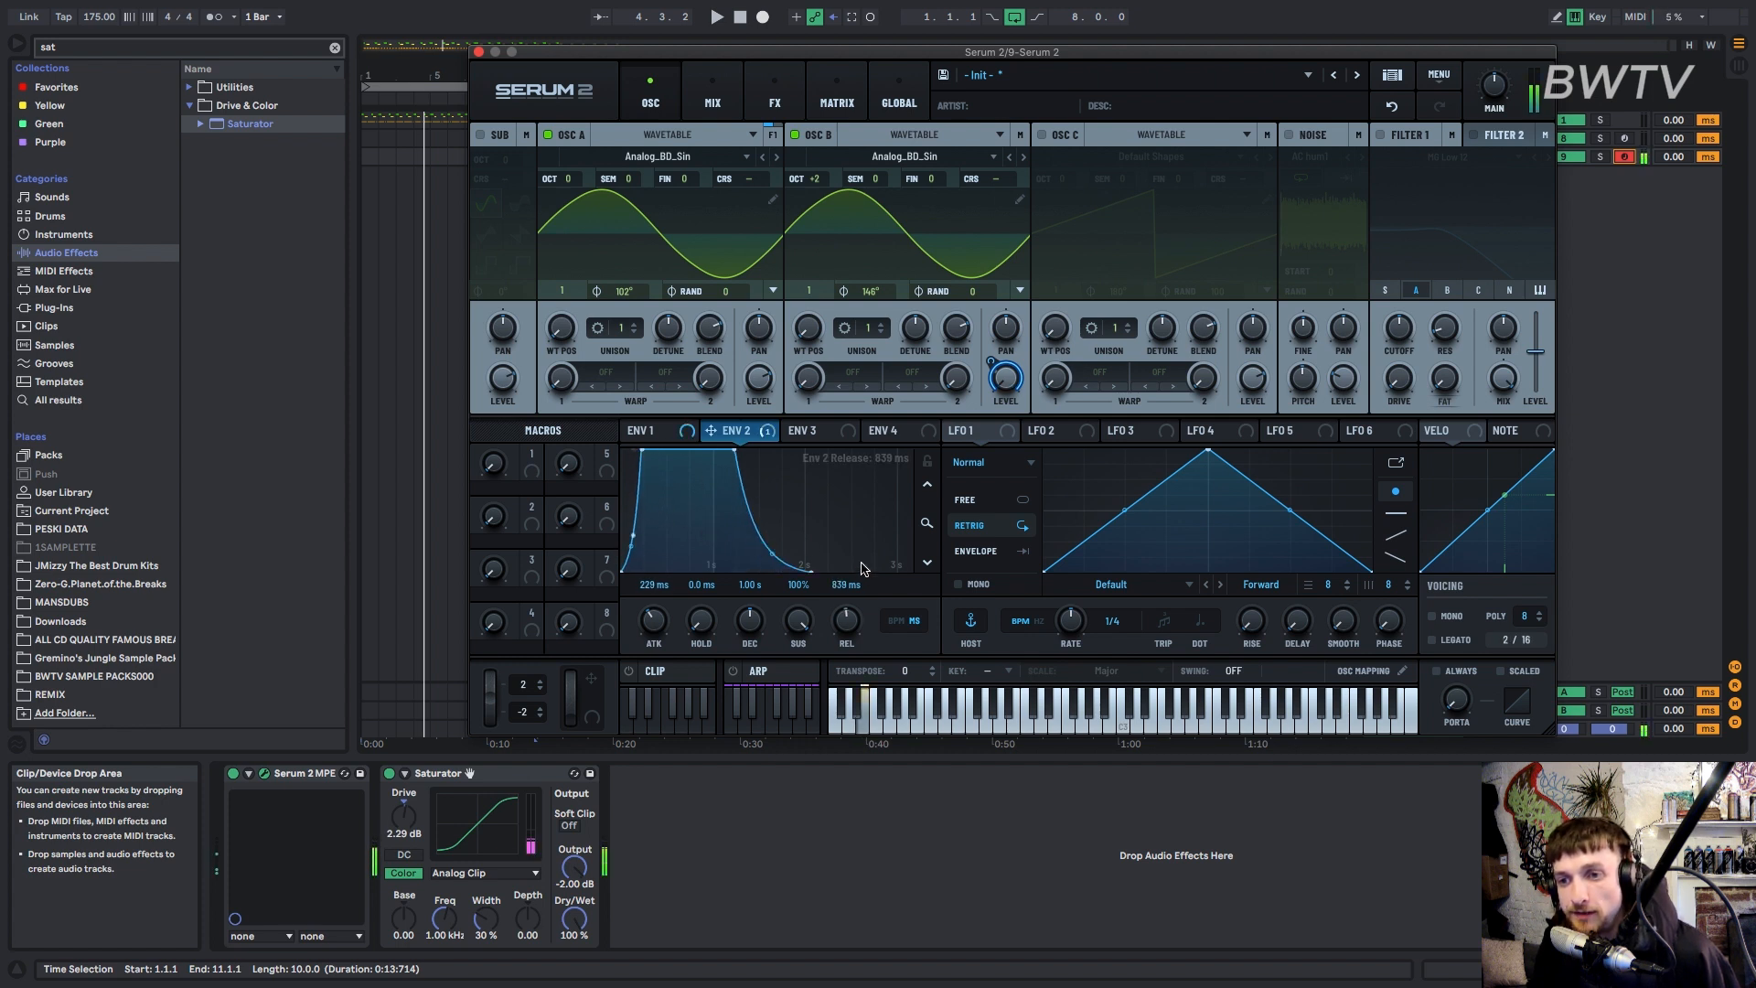
Set envelope 1's attack to 11 ms and its release to 554 ms.
click(677, 436)
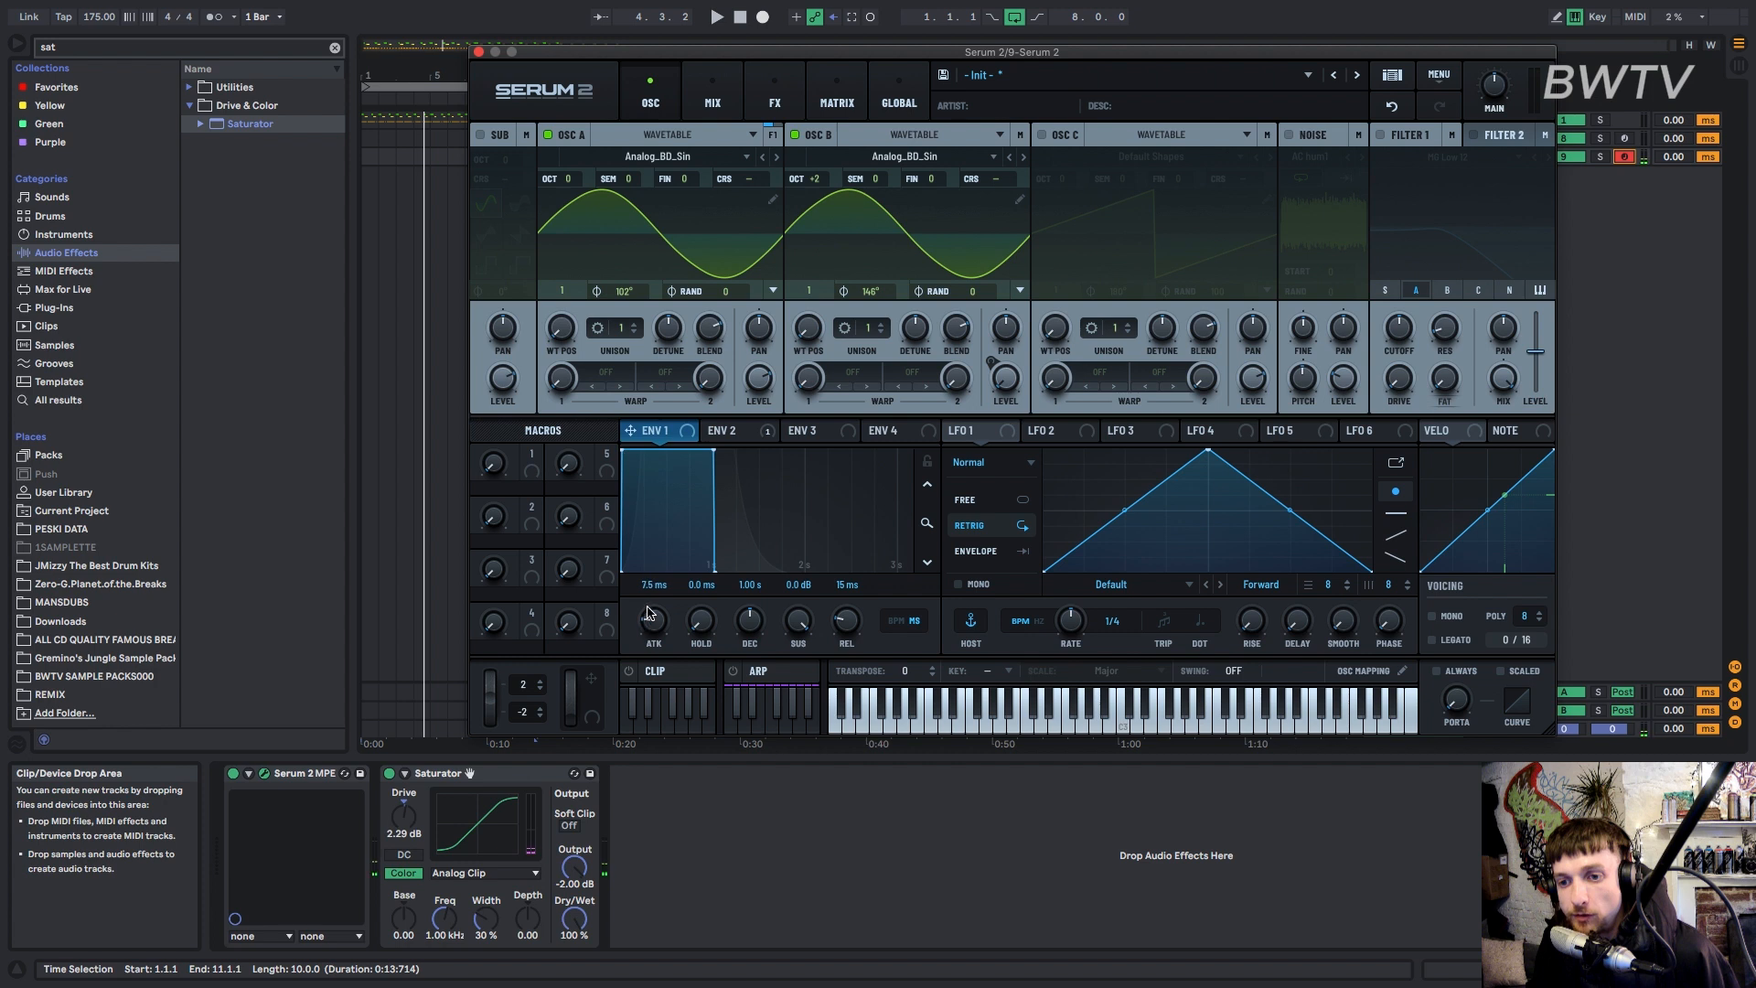
drag(864, 635, 861, 592)
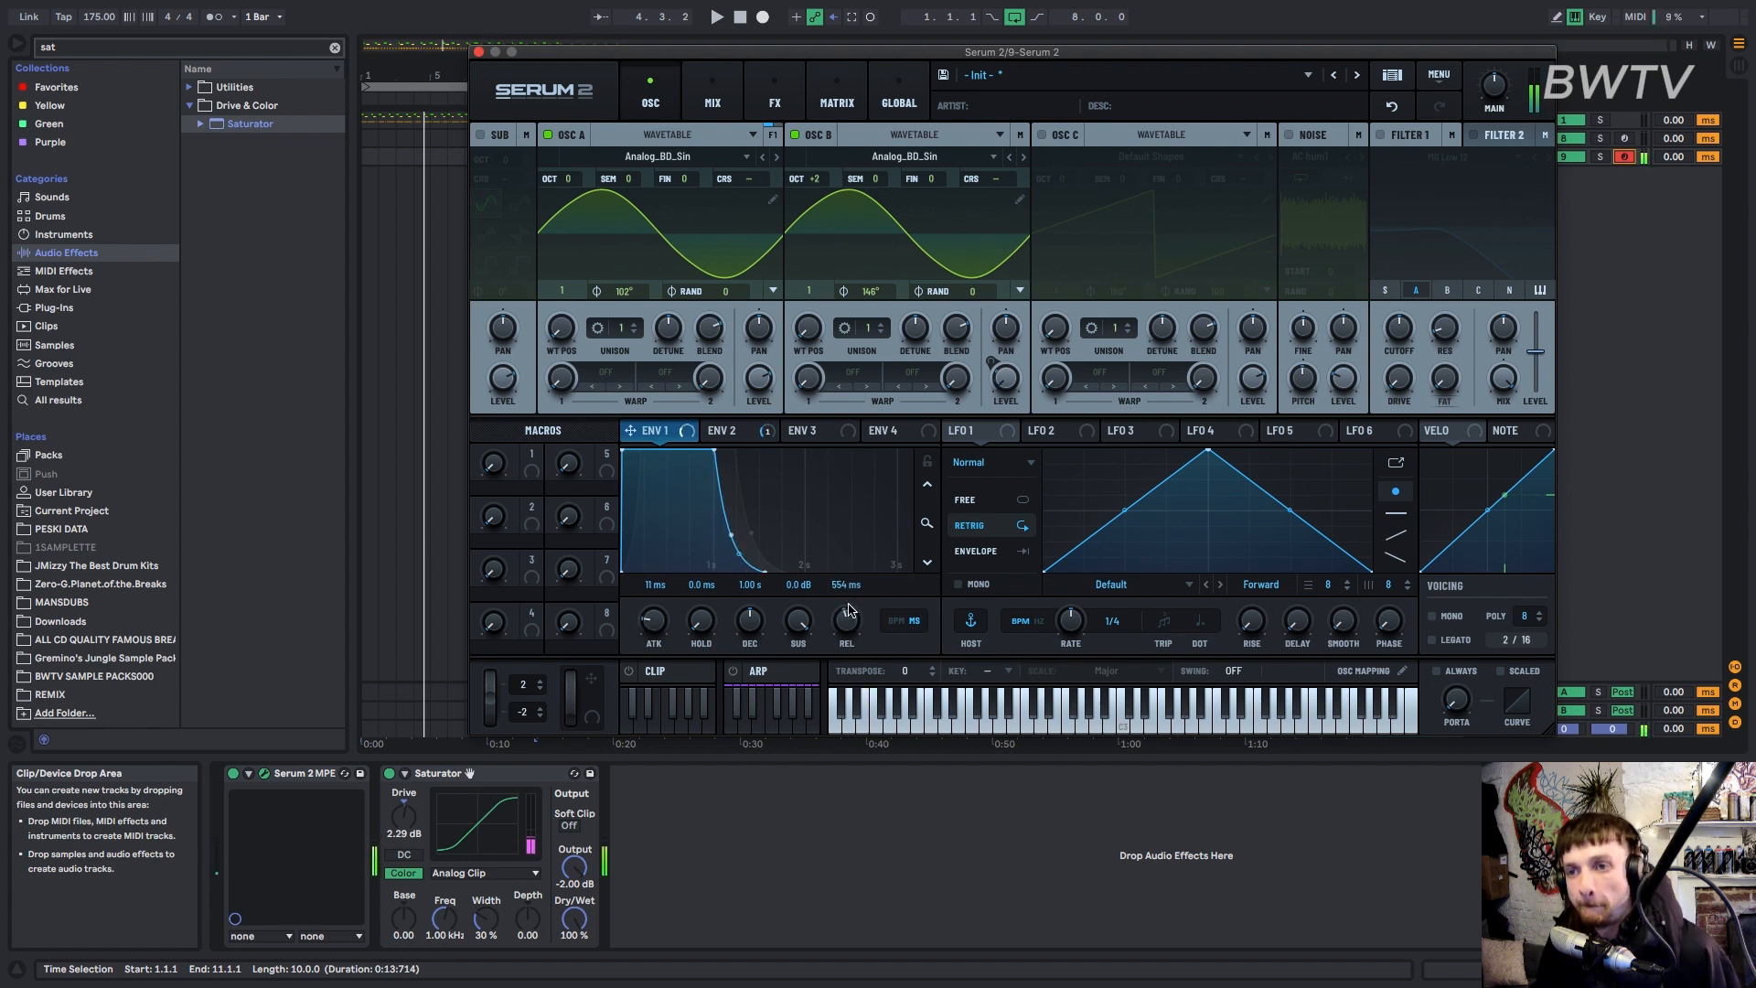
Give oscillator B 2 unison voices and lower their detune.
click(882, 325)
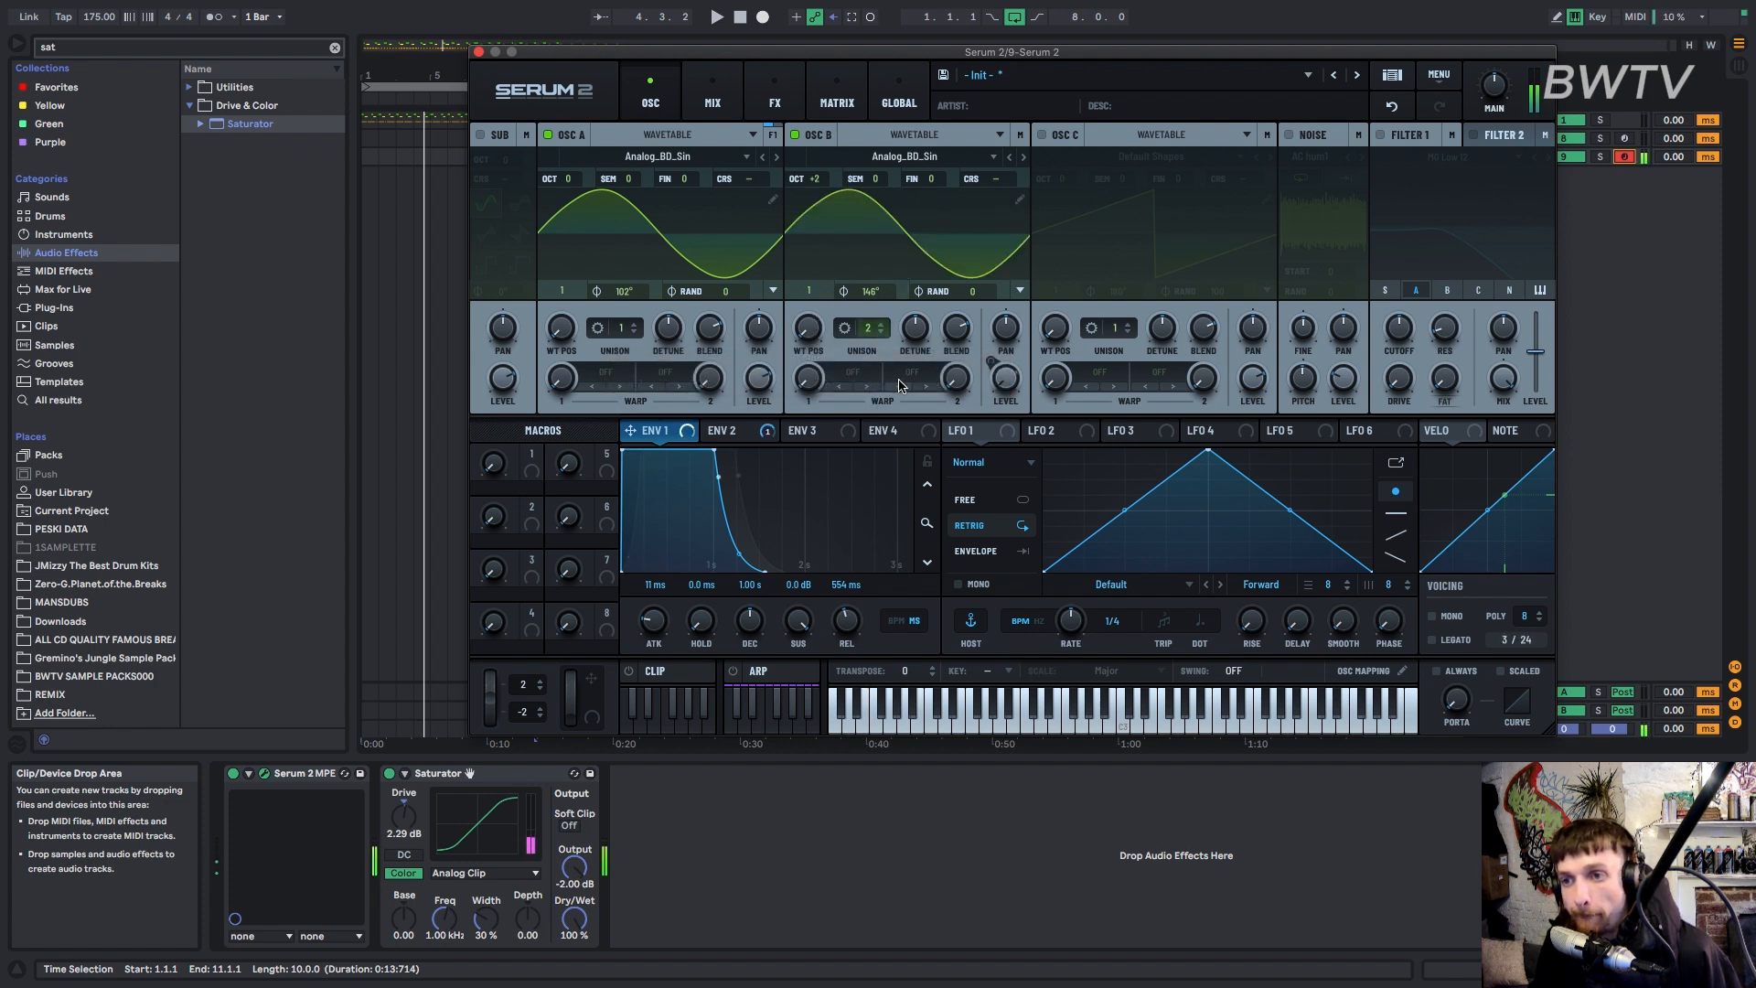
drag(914, 340, 910, 369)
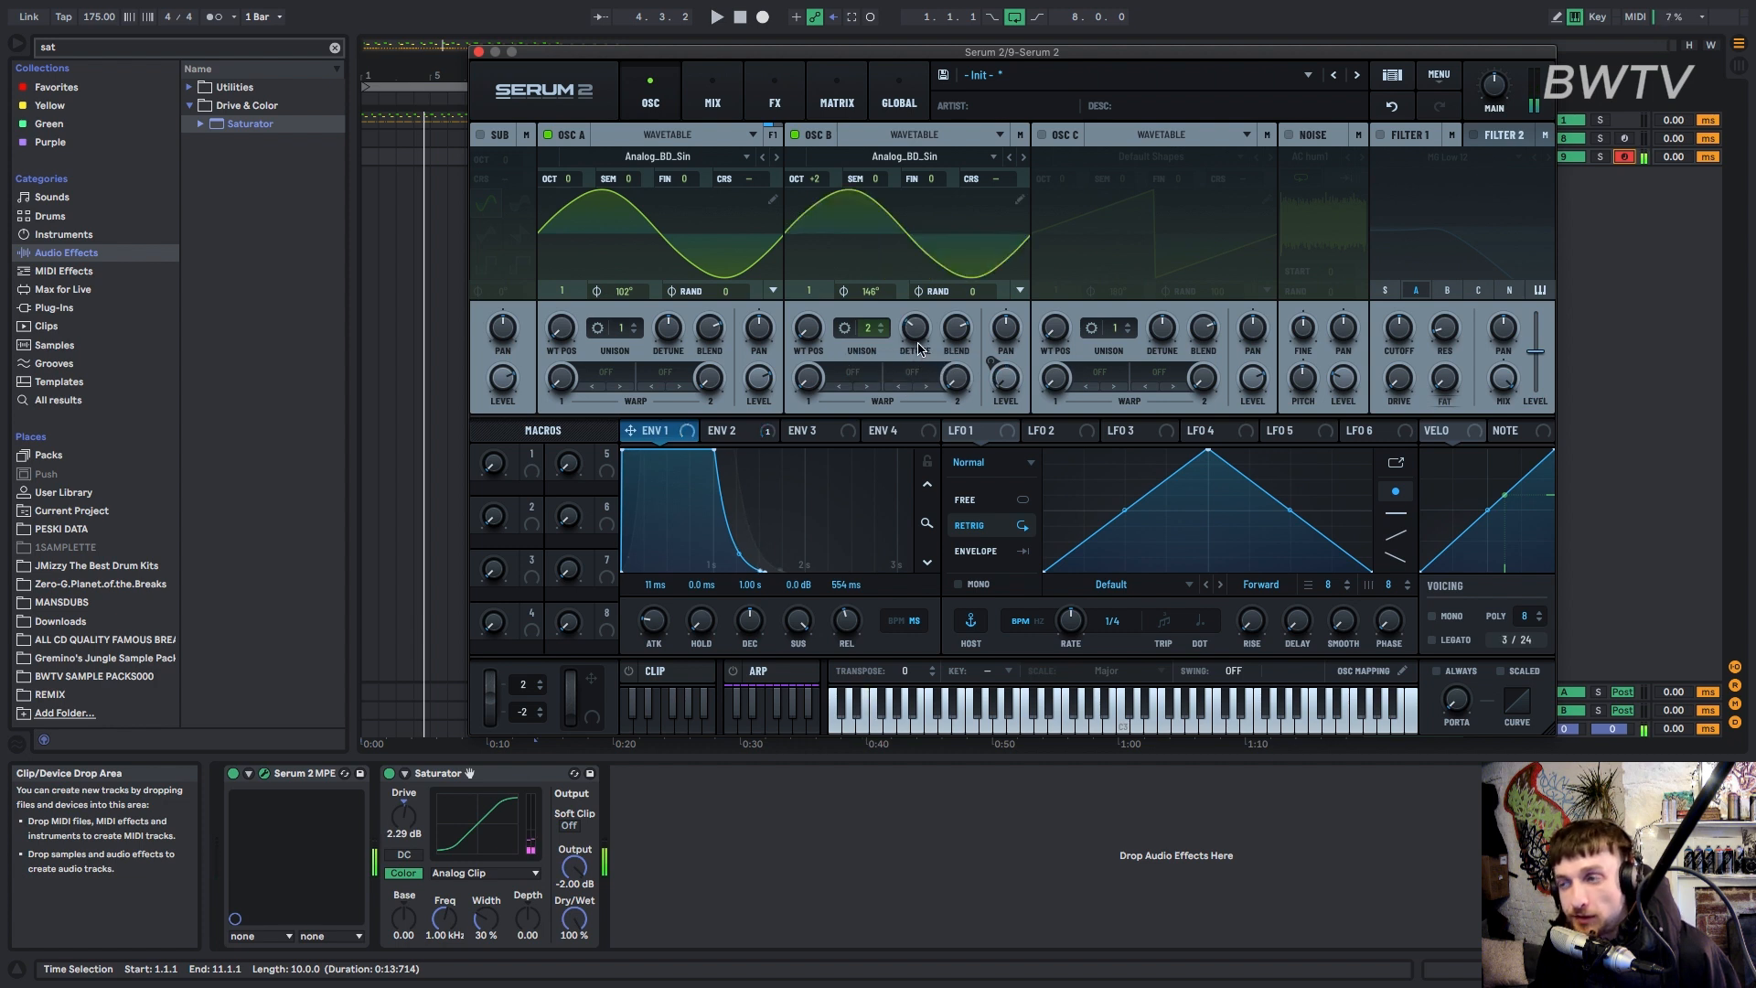
Add an Equalizer after the distortion and set its high shelf to 759 Hz with 4.6 gain.
click(775, 96)
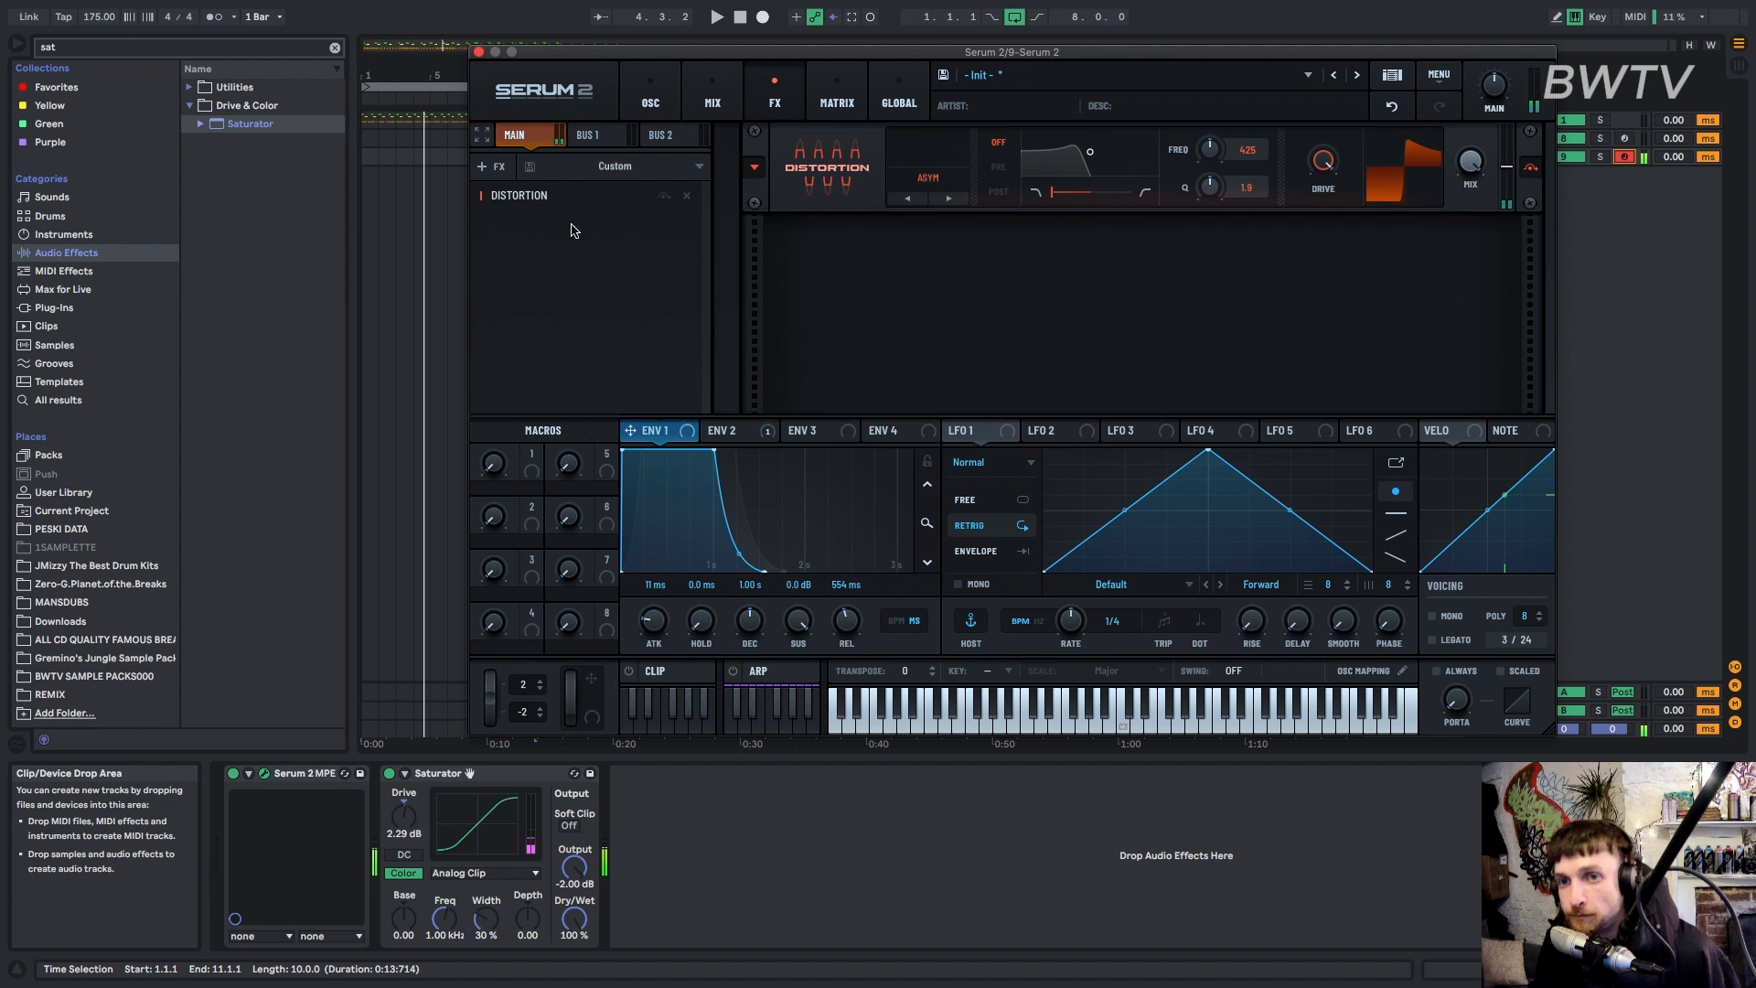
click(493, 167)
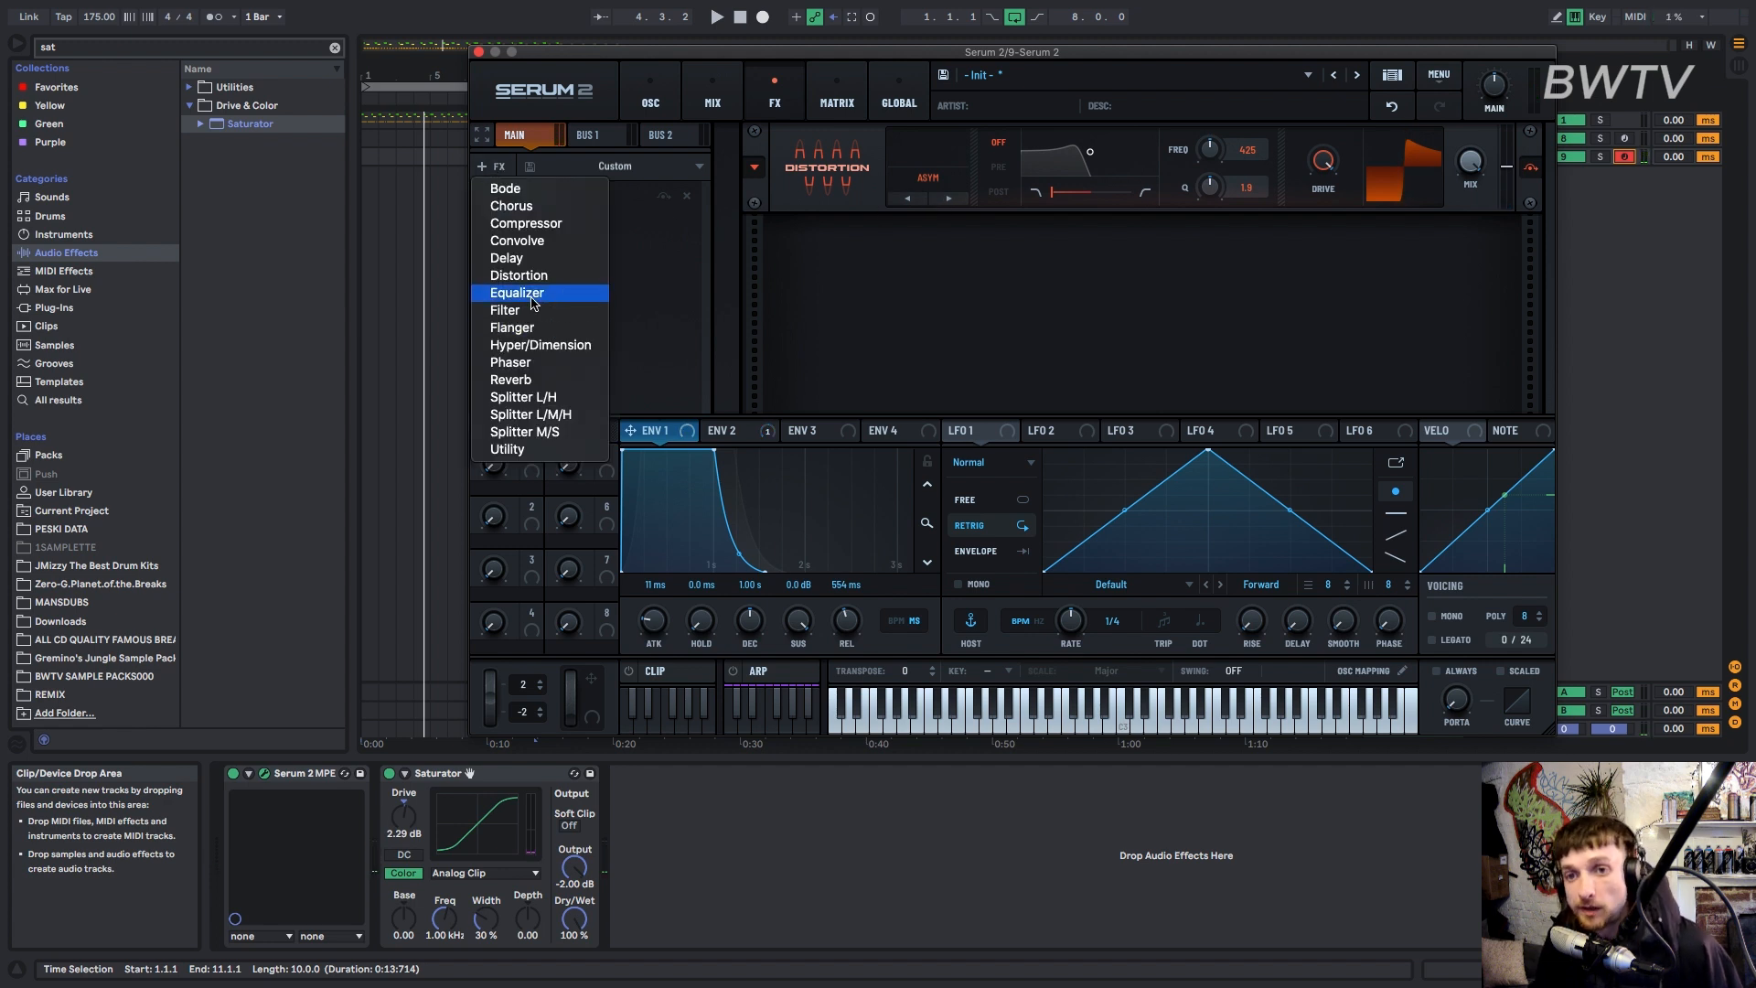
click(535, 294)
drag(1406, 273, 1347, 286)
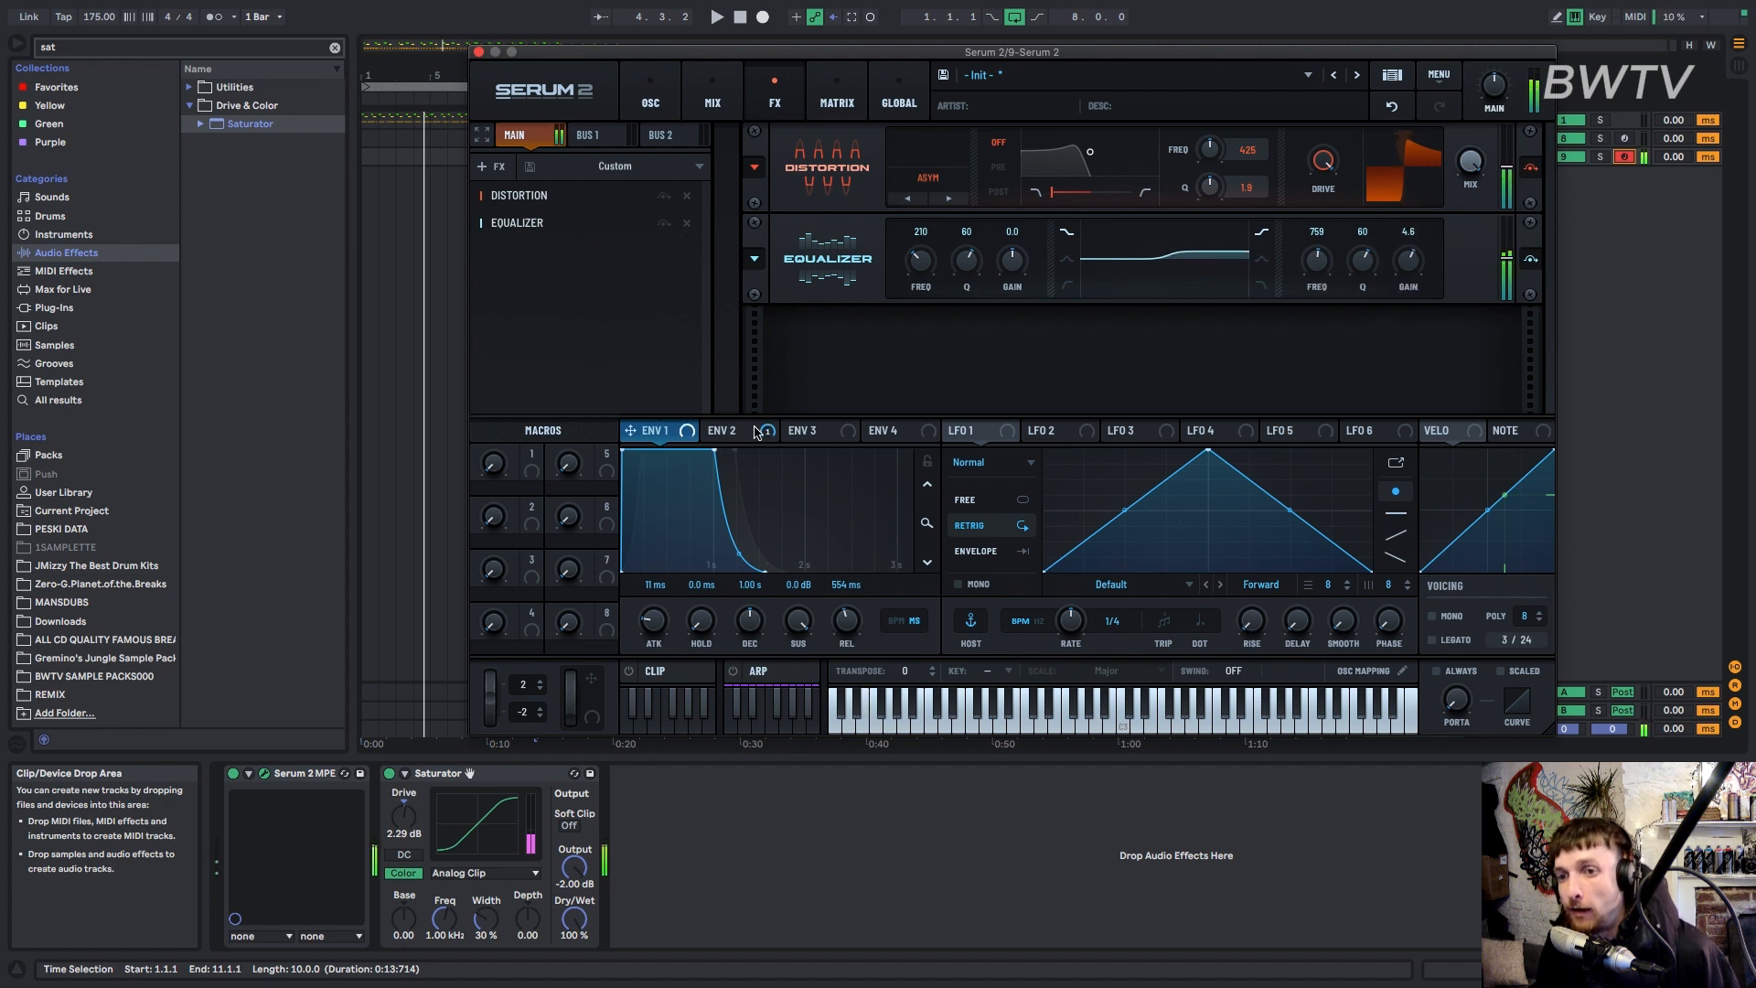
Modulate the equalizer's high shelf frequency and gain with envelope 2, setting them to 251 Hz and 2.3.
drag(718, 430, 1299, 291)
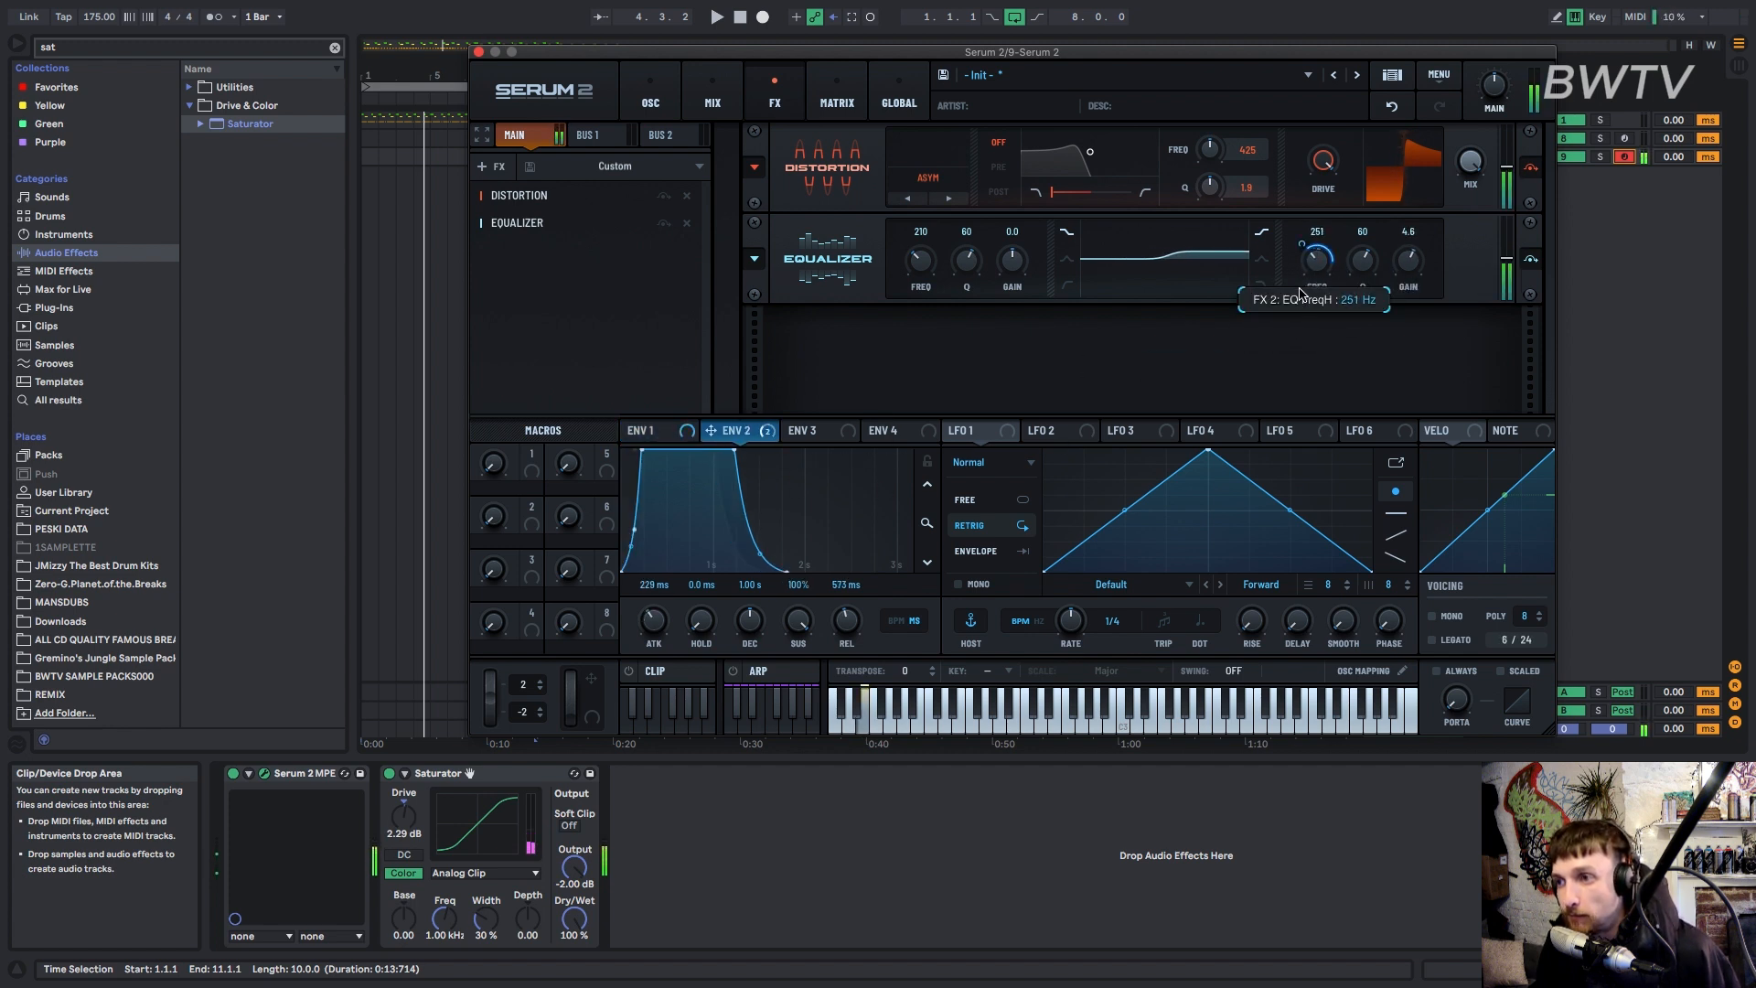
drag(768, 437, 1392, 289)
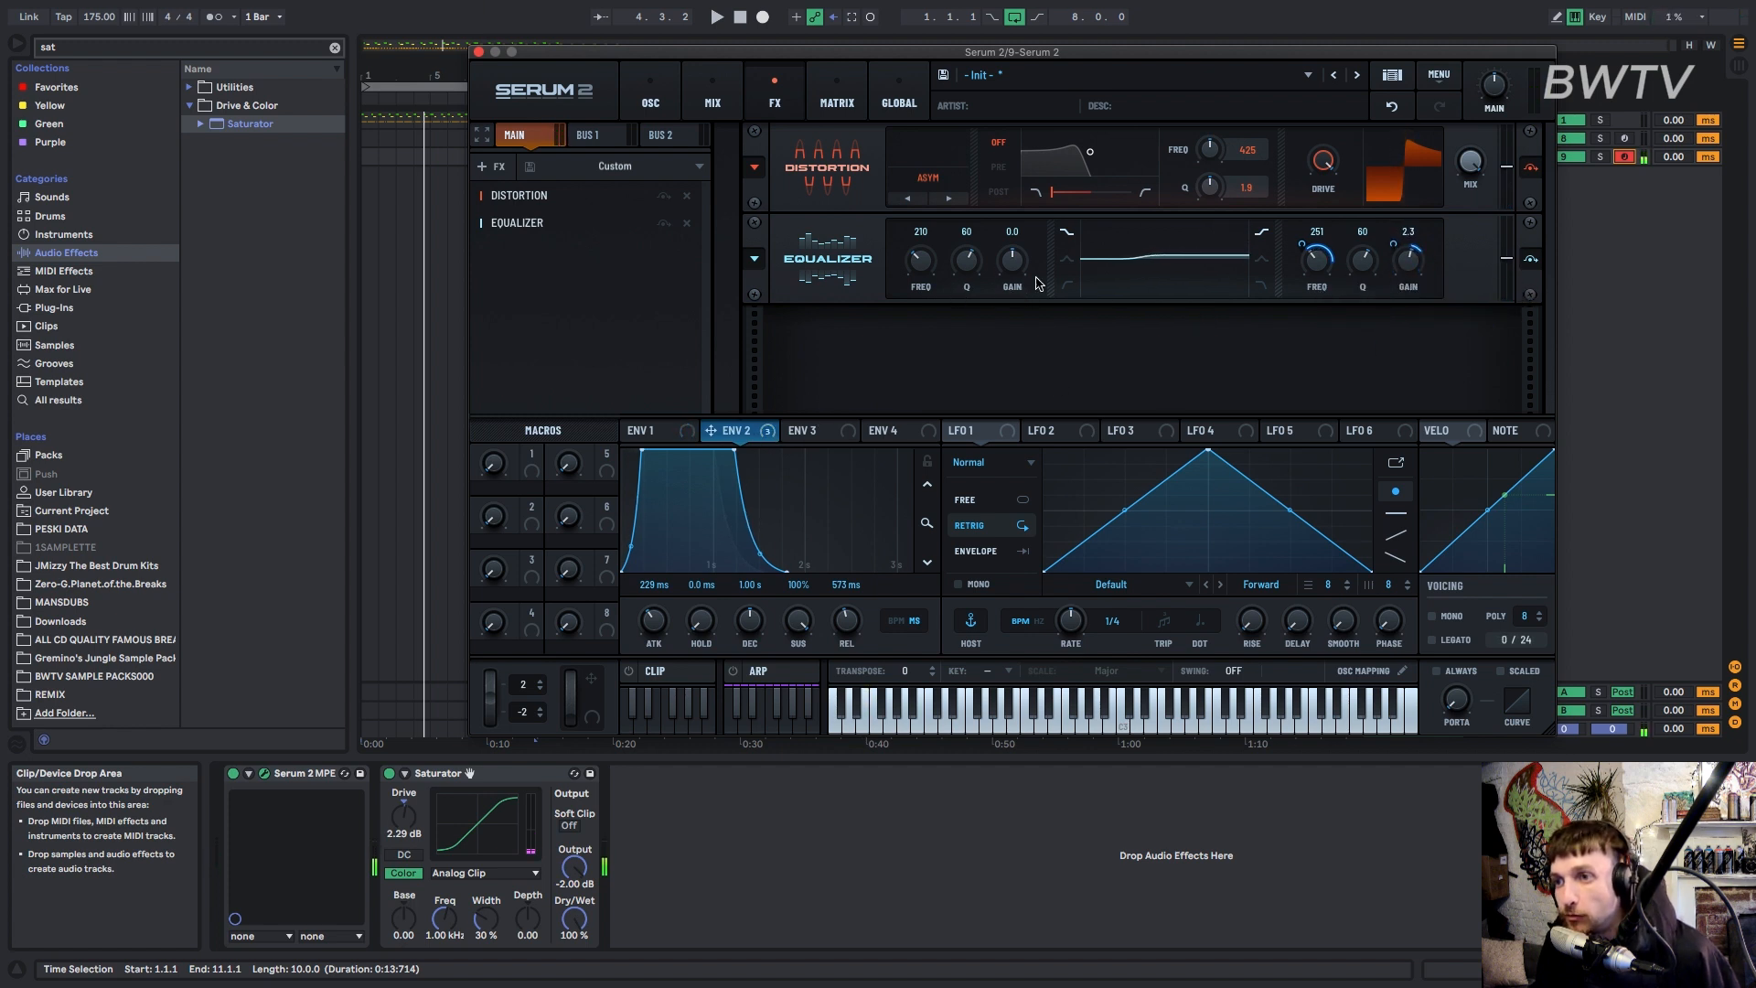
Change the equalizer's low band to a peak shape and cut it by 24 dB at 295 Hz.
drag(1015, 261, 976, 364)
mouse_move(919, 260)
mouse_down()
mouse_move(927, 216)
mouse_move(913, 262)
mouse_up()
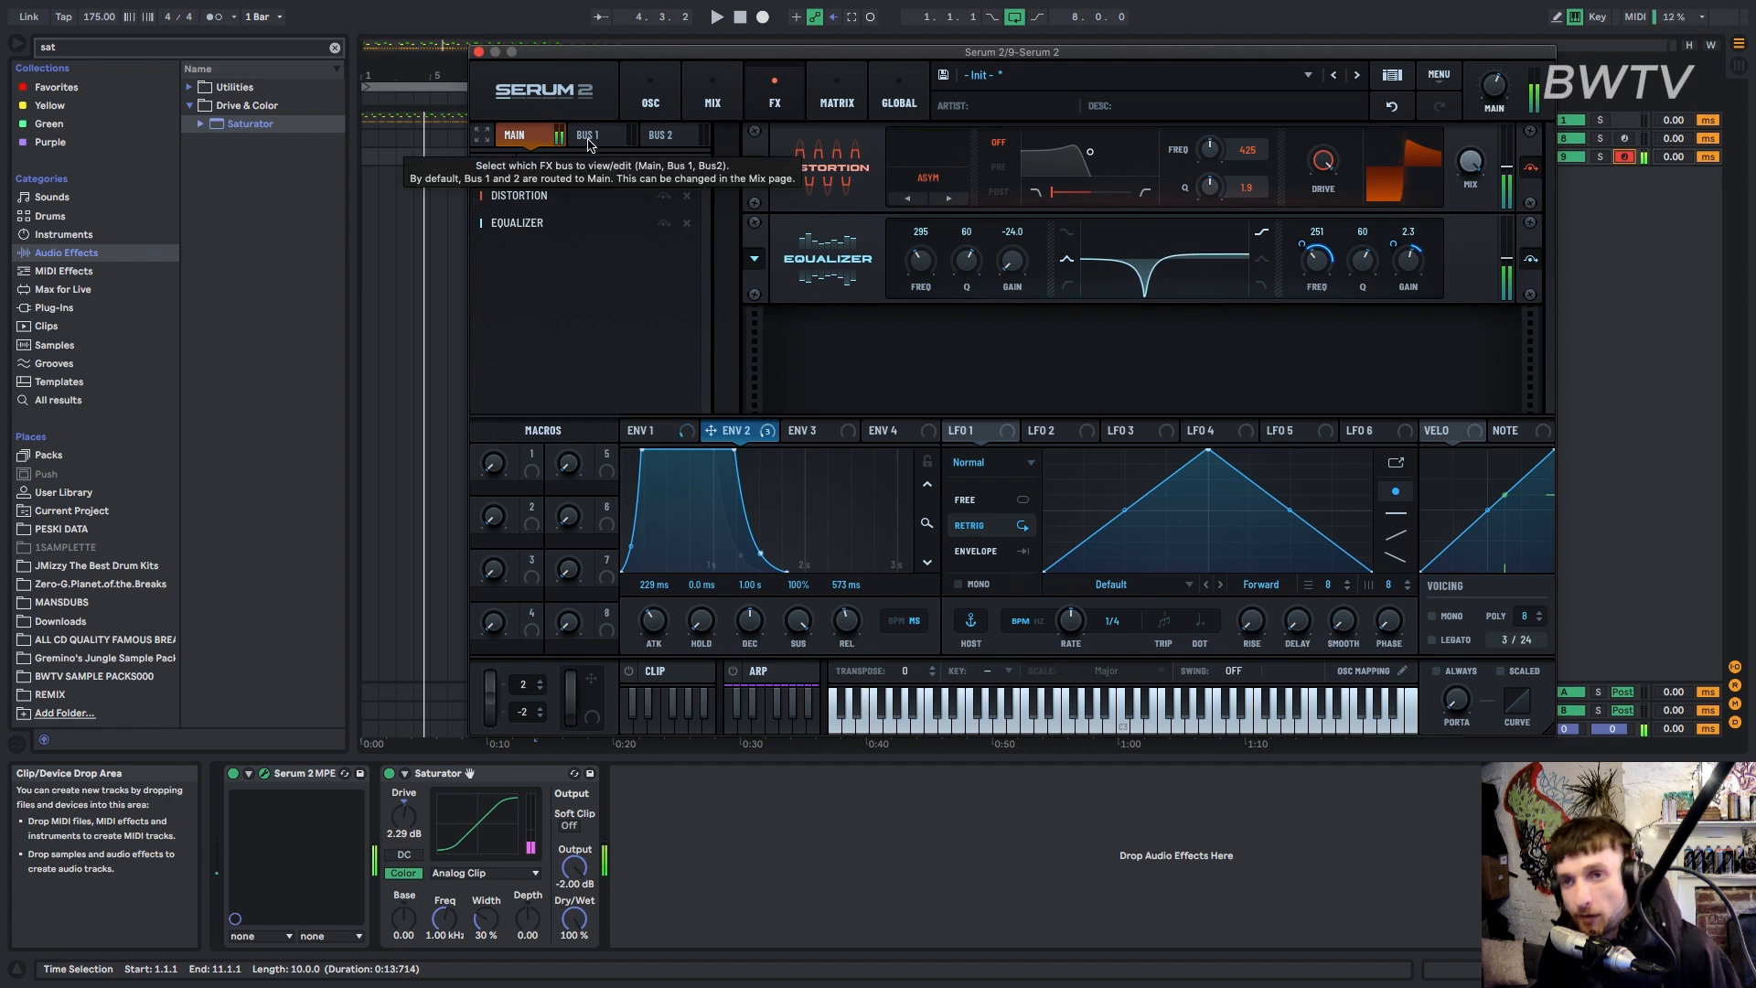
Add a Compressor to Bus 1 with threshold -20.7 dB, ratio Limit, attack 0.9 and gain 17.5.
click(588, 137)
click(494, 167)
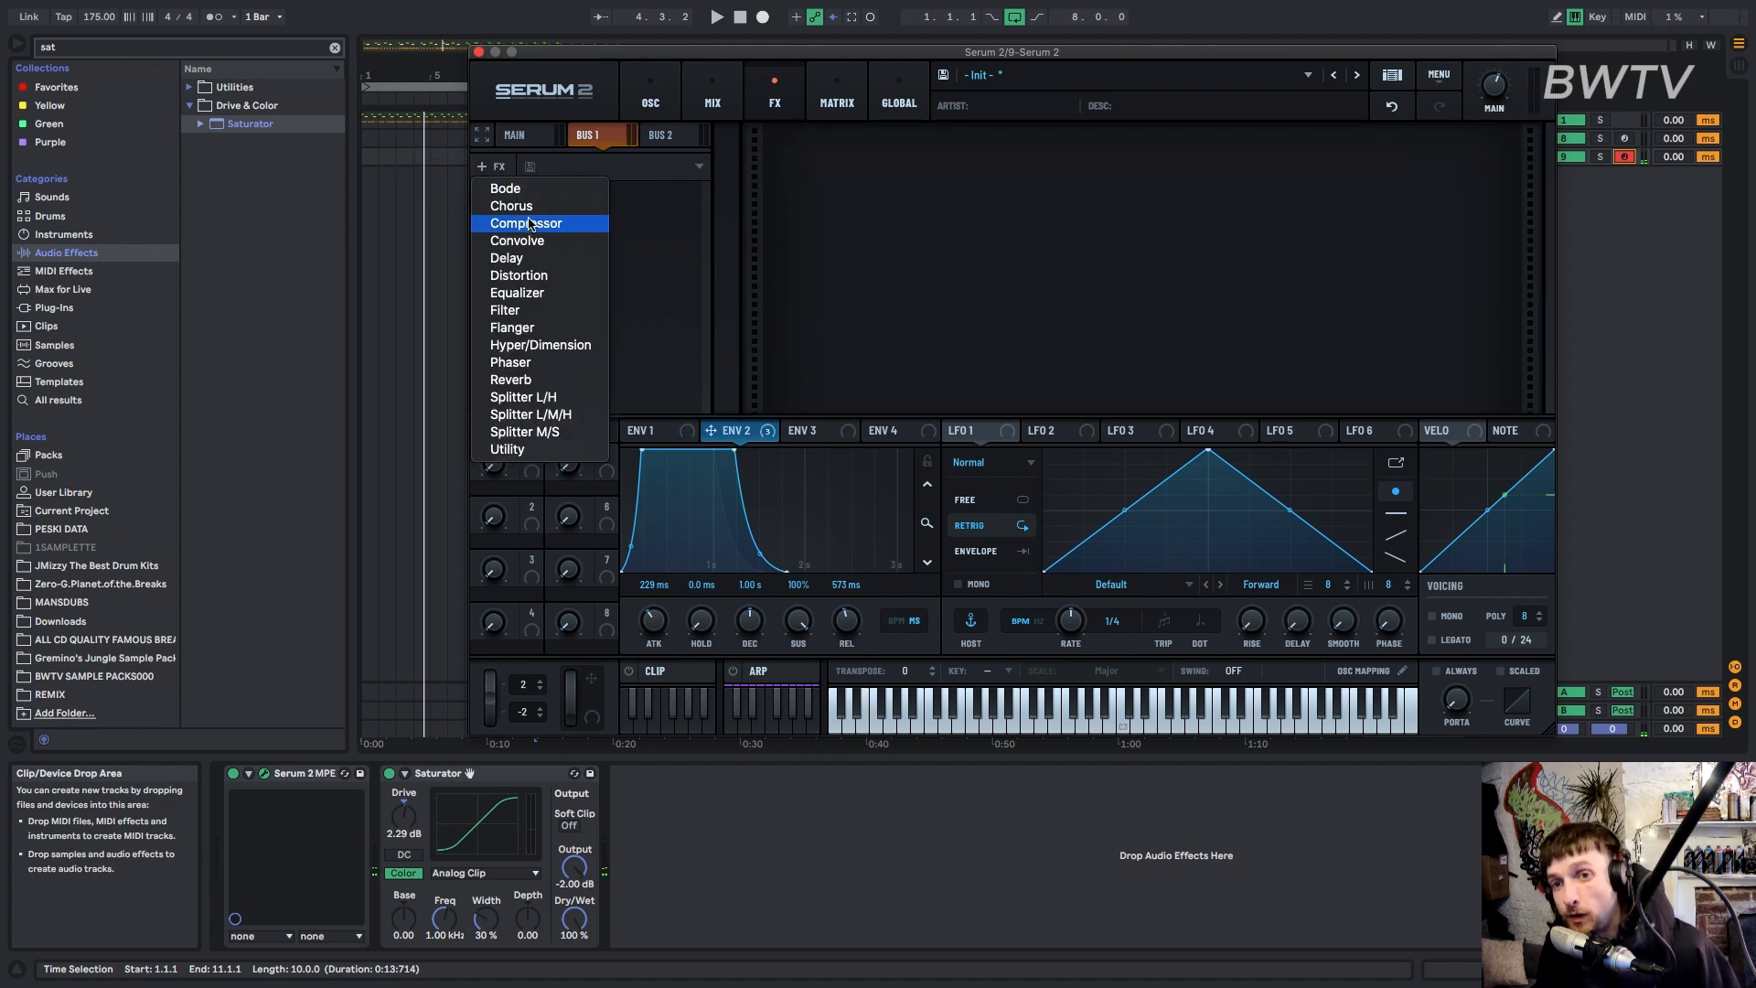
click(528, 223)
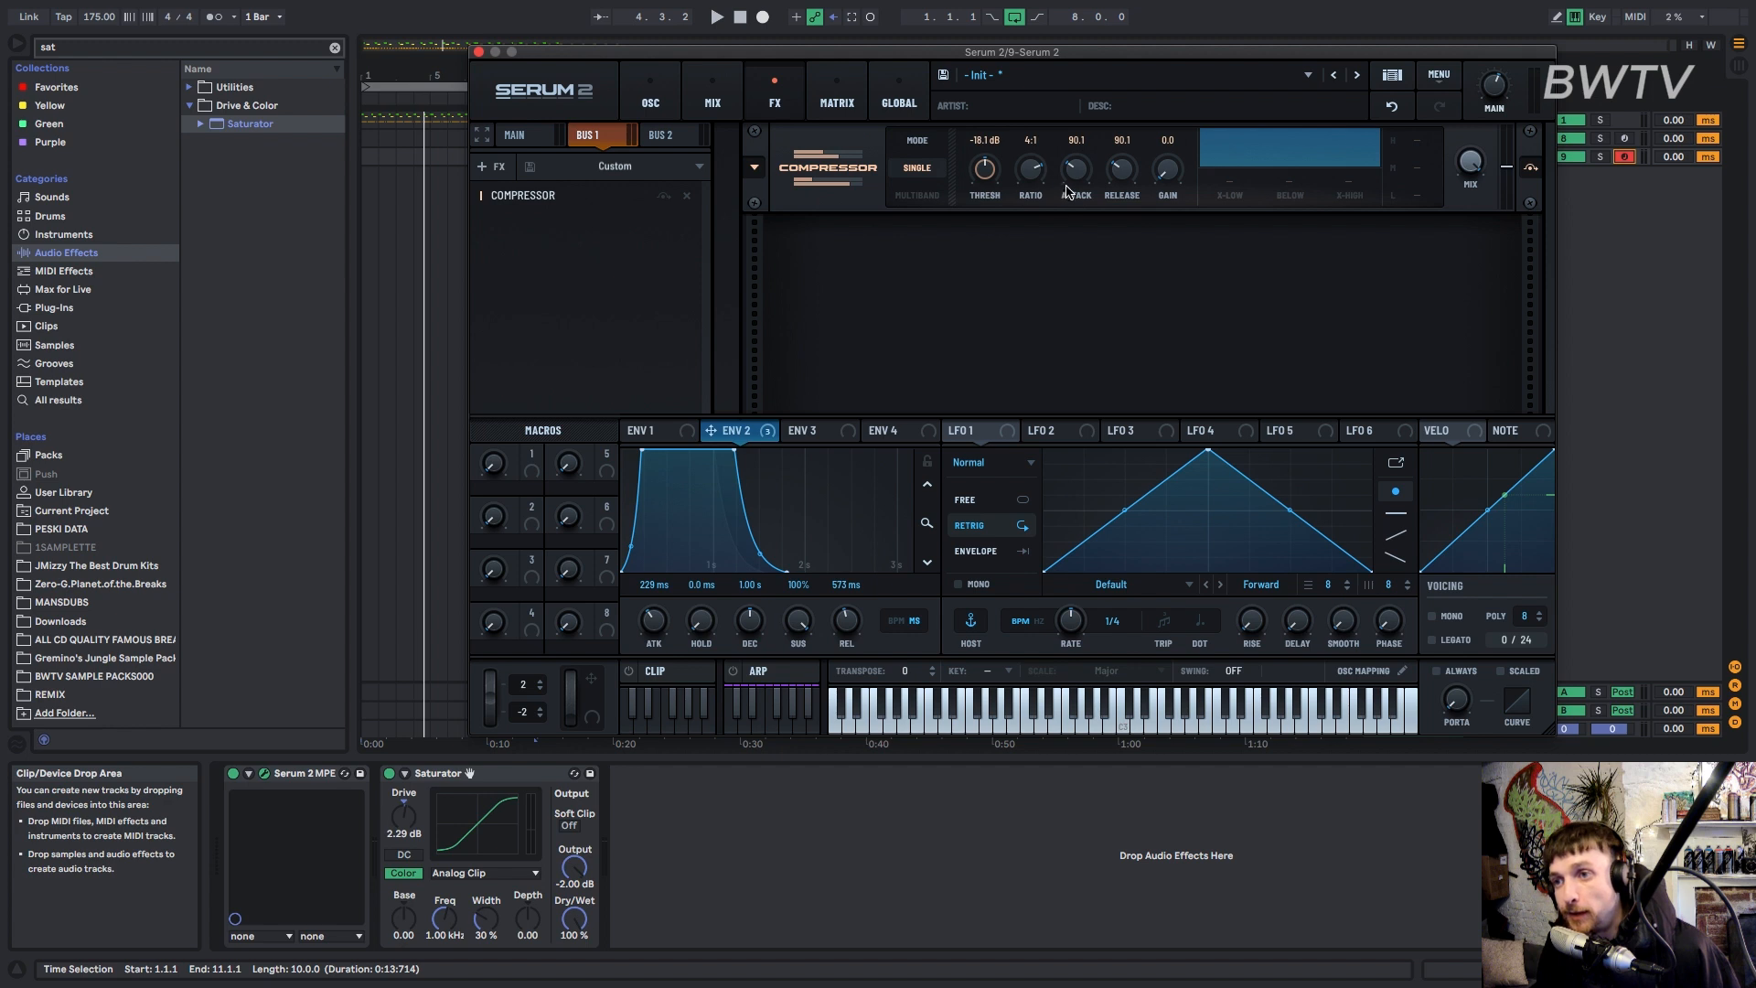
drag(979, 74, 985, 49)
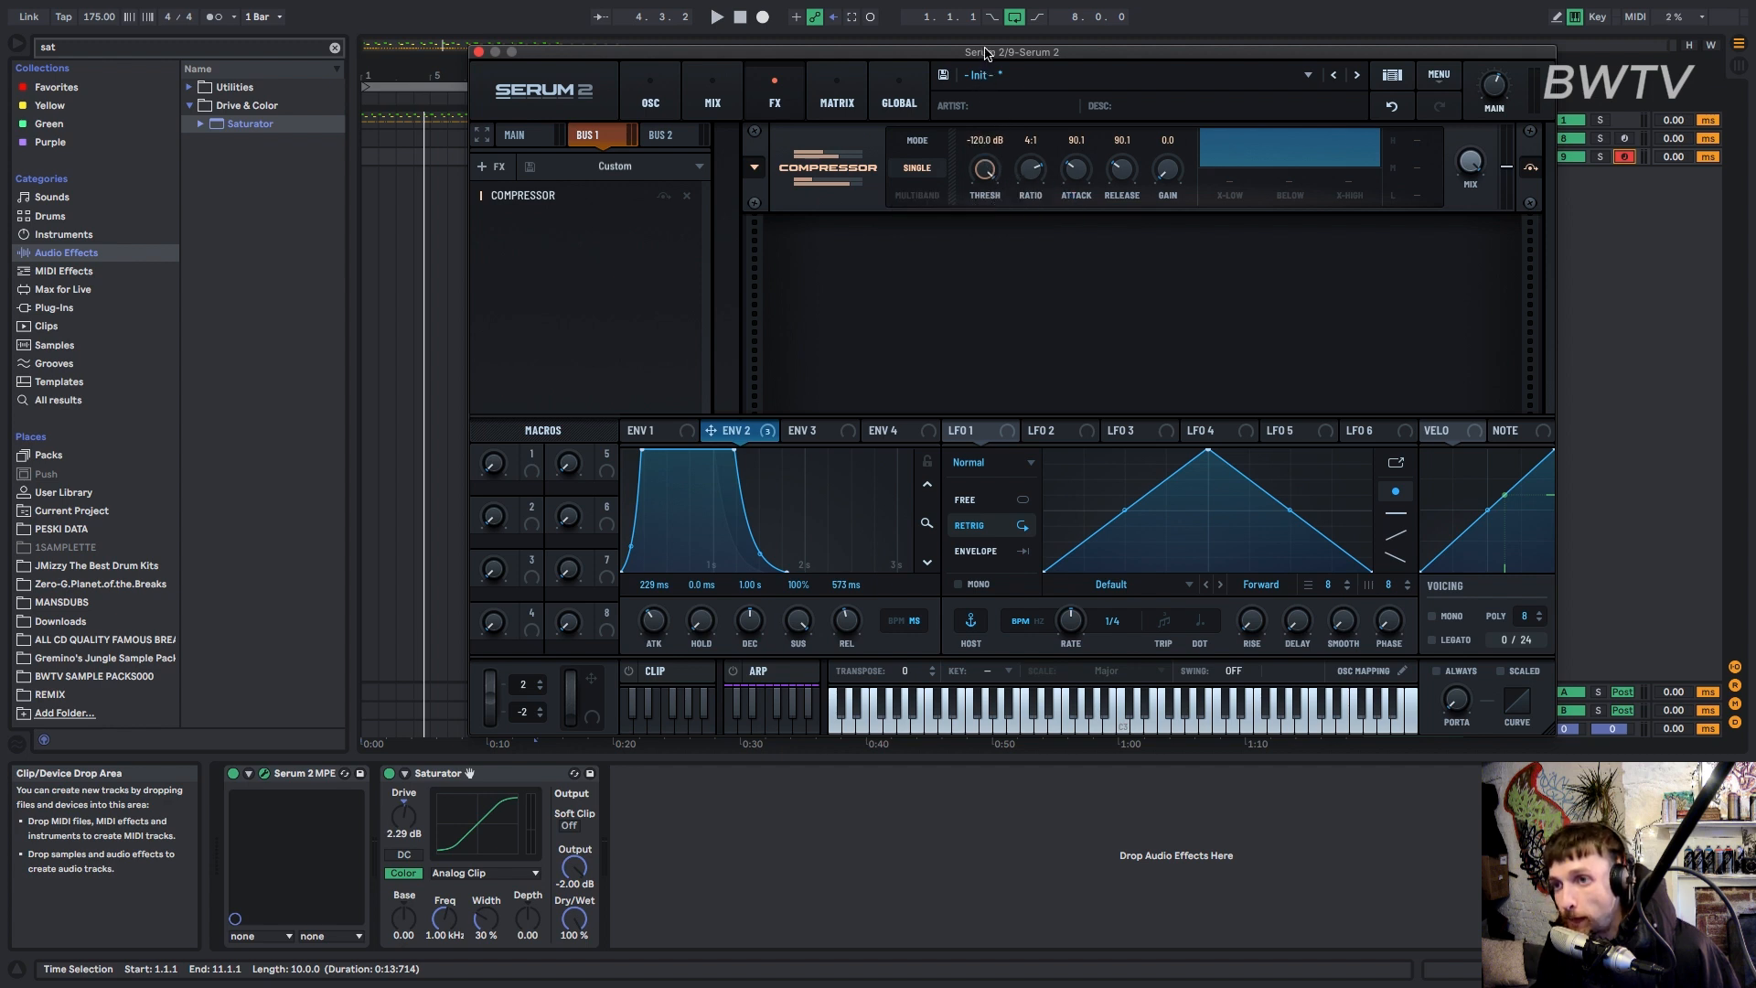
drag(1030, 169, 985, 176)
drag(1174, 167, 1175, 114)
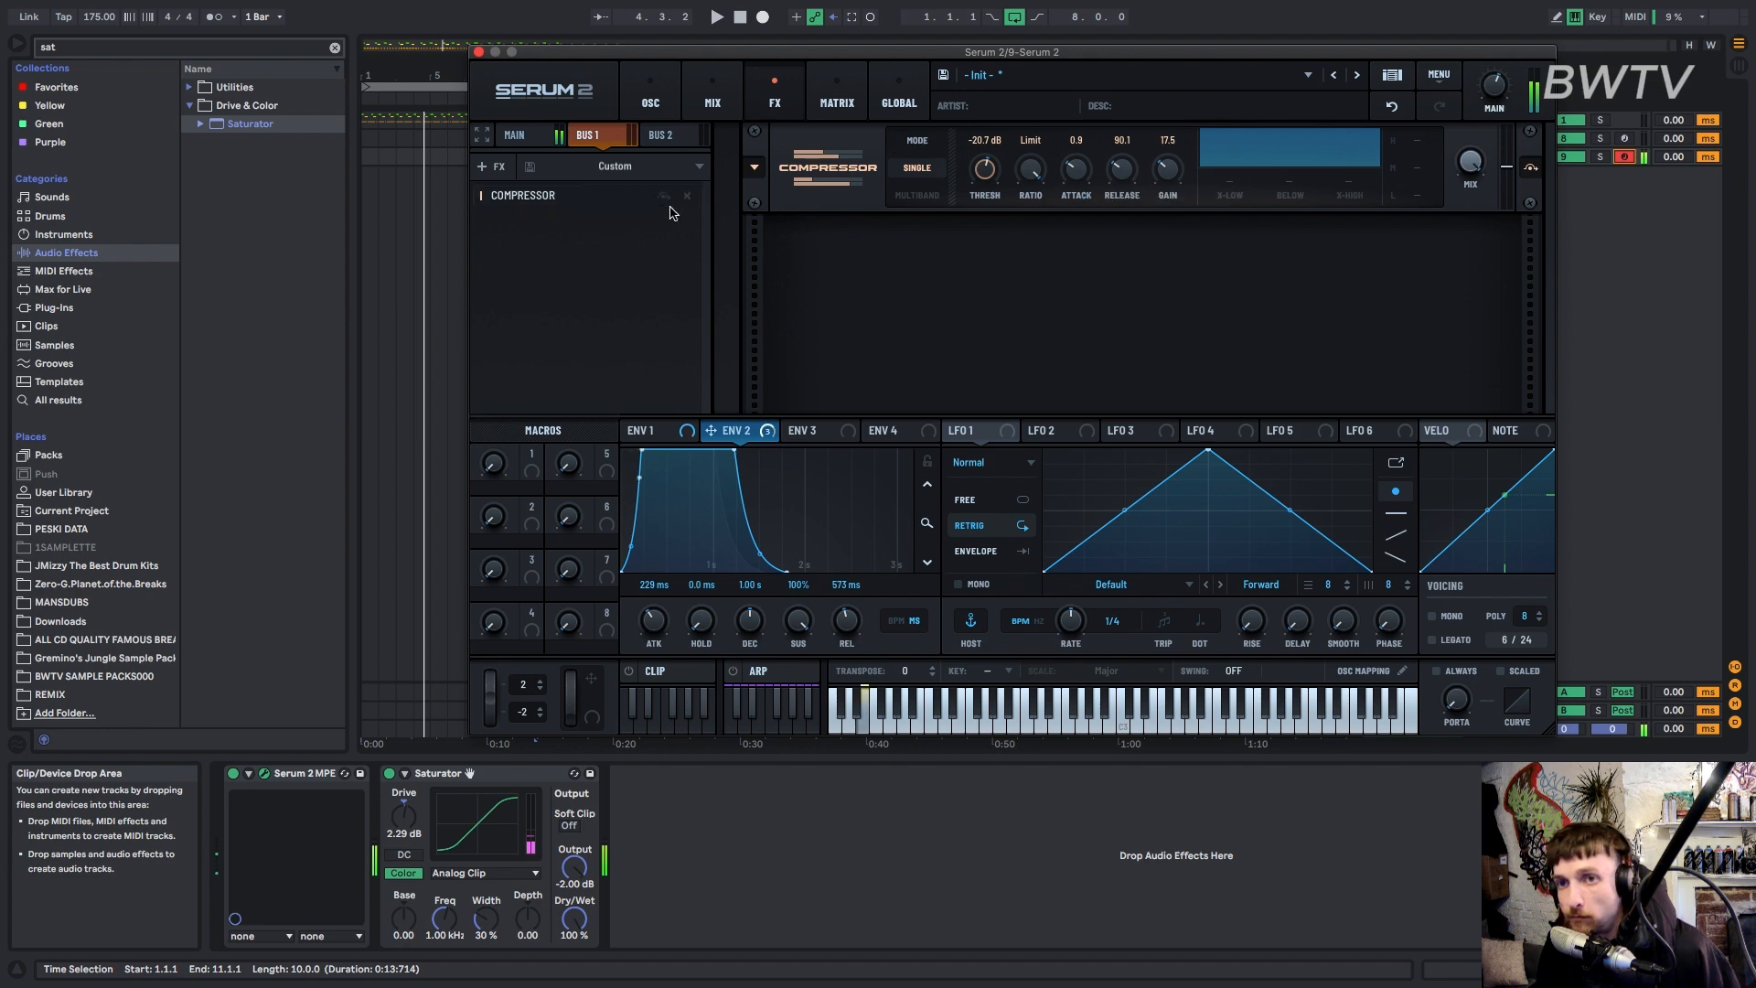
Open oscillator A's routing and raise its send to Bus 1 to about 53%.
click(514, 134)
click(711, 96)
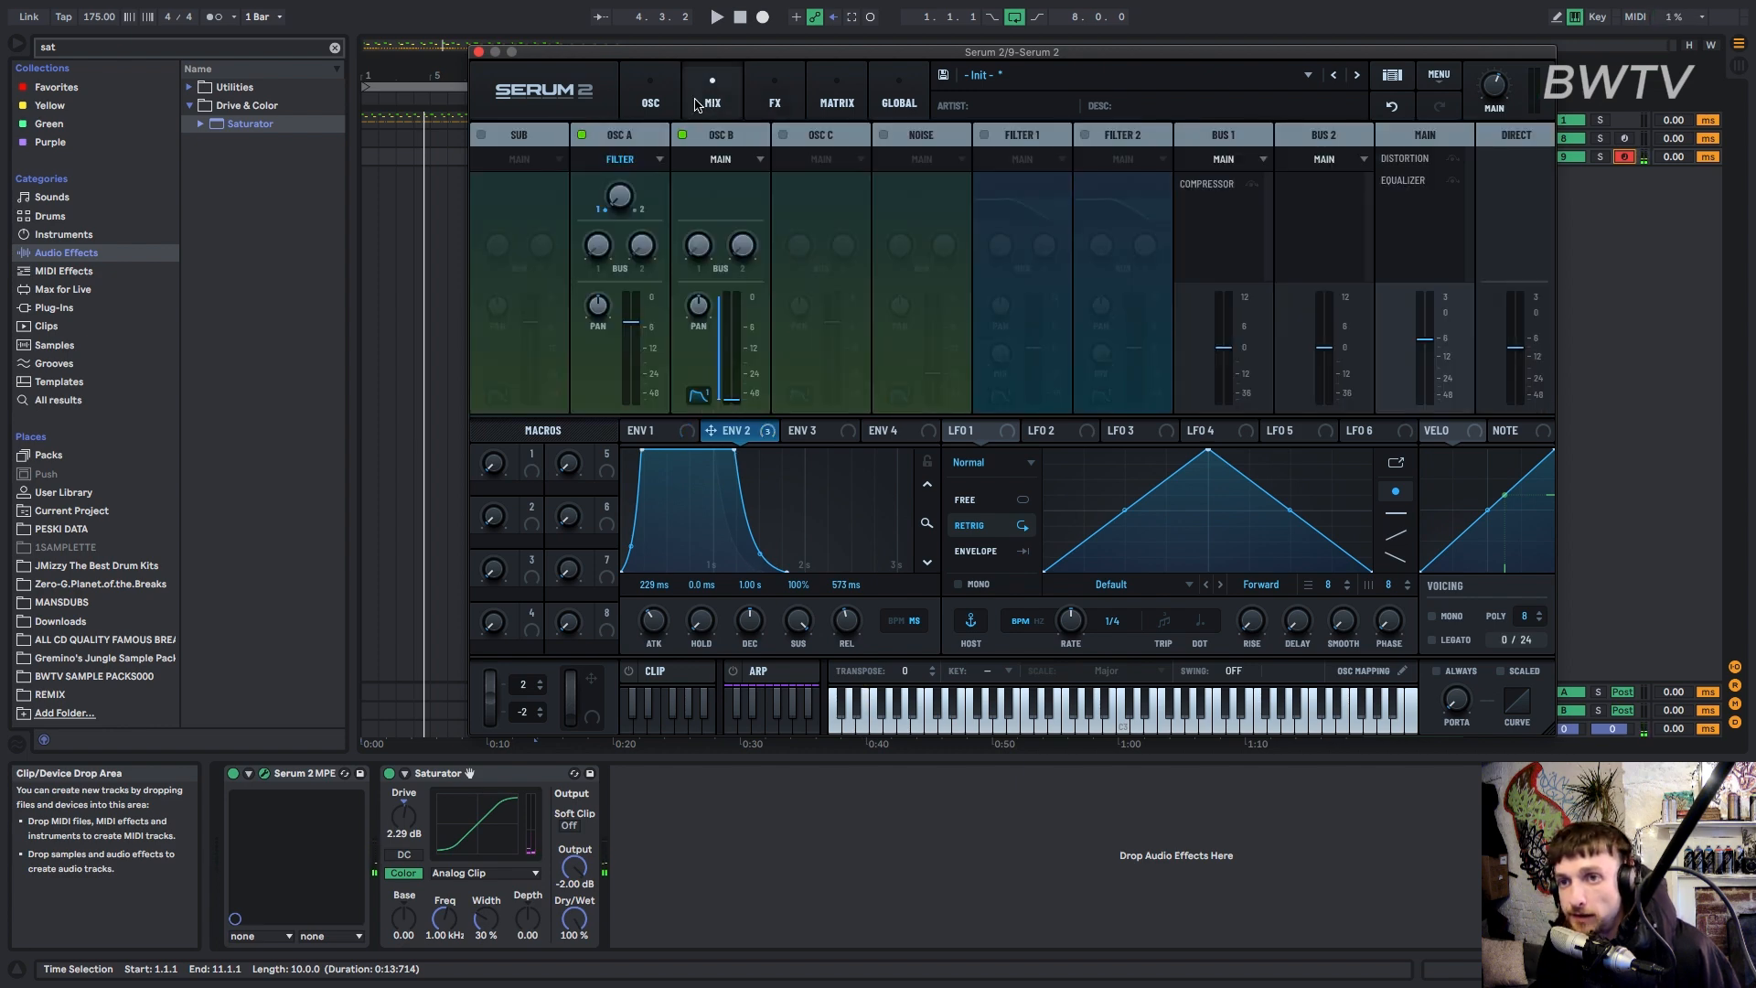
click(651, 96)
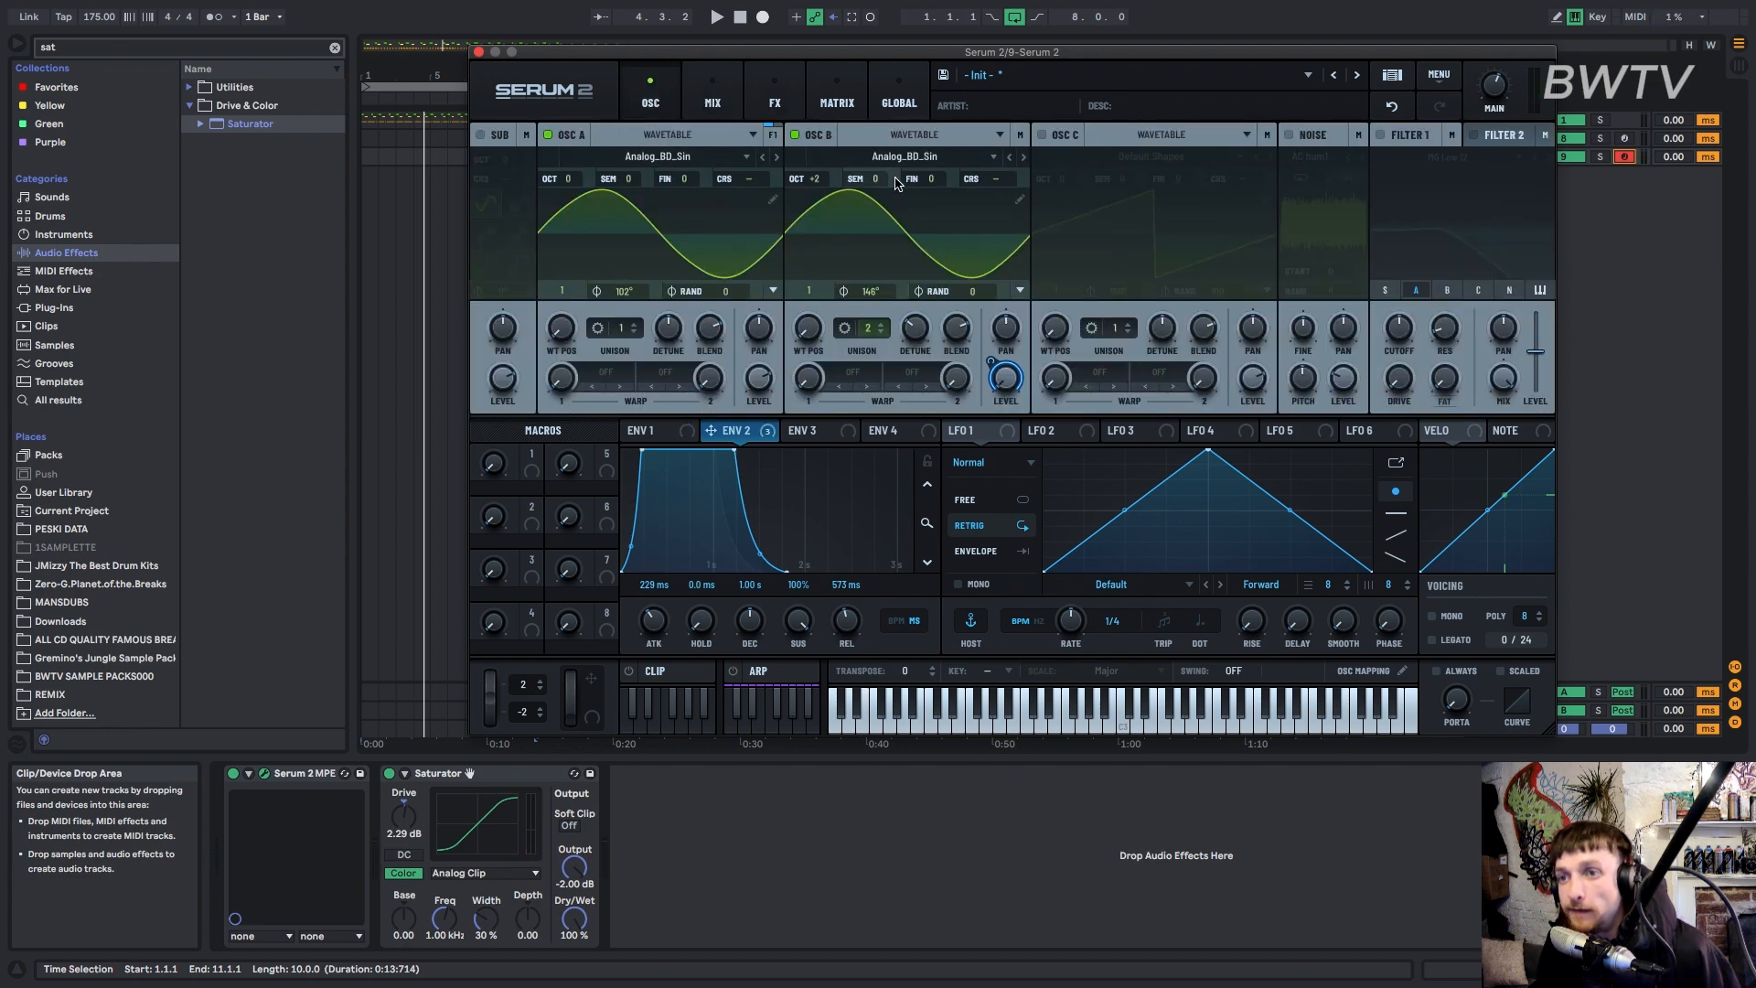
click(773, 138)
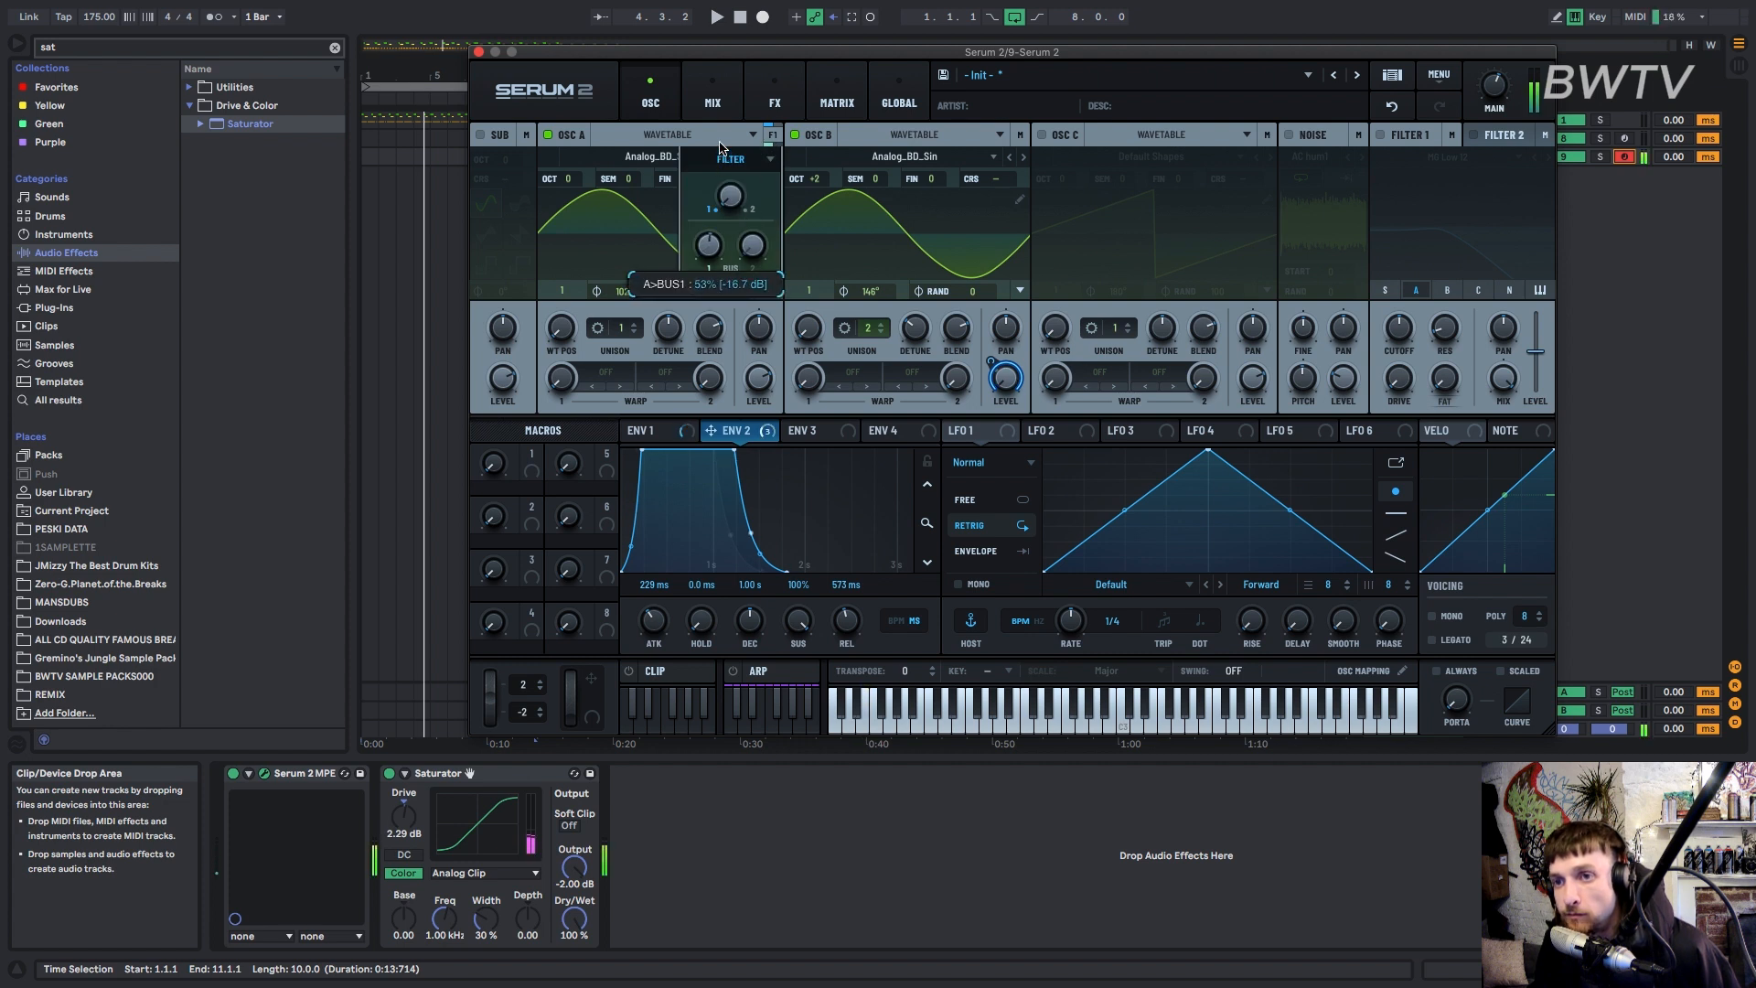
Review the mixer routing, the oscillator settings and the main effects chain.
click(714, 97)
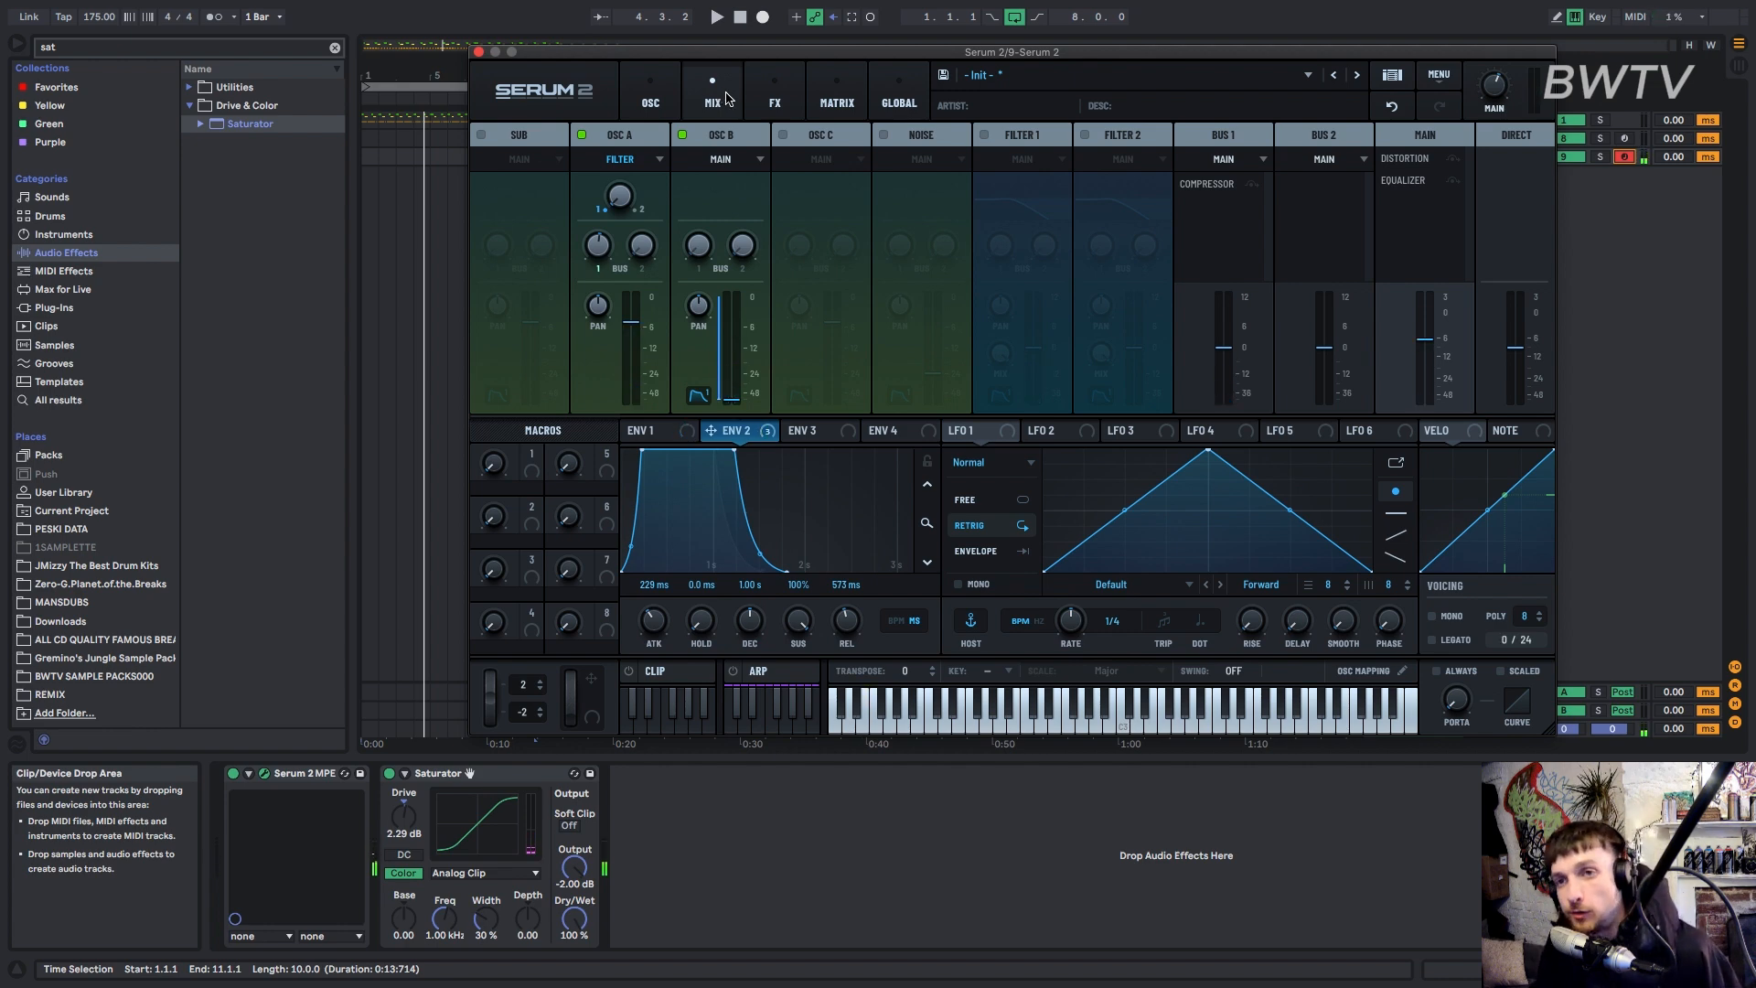
click(668, 99)
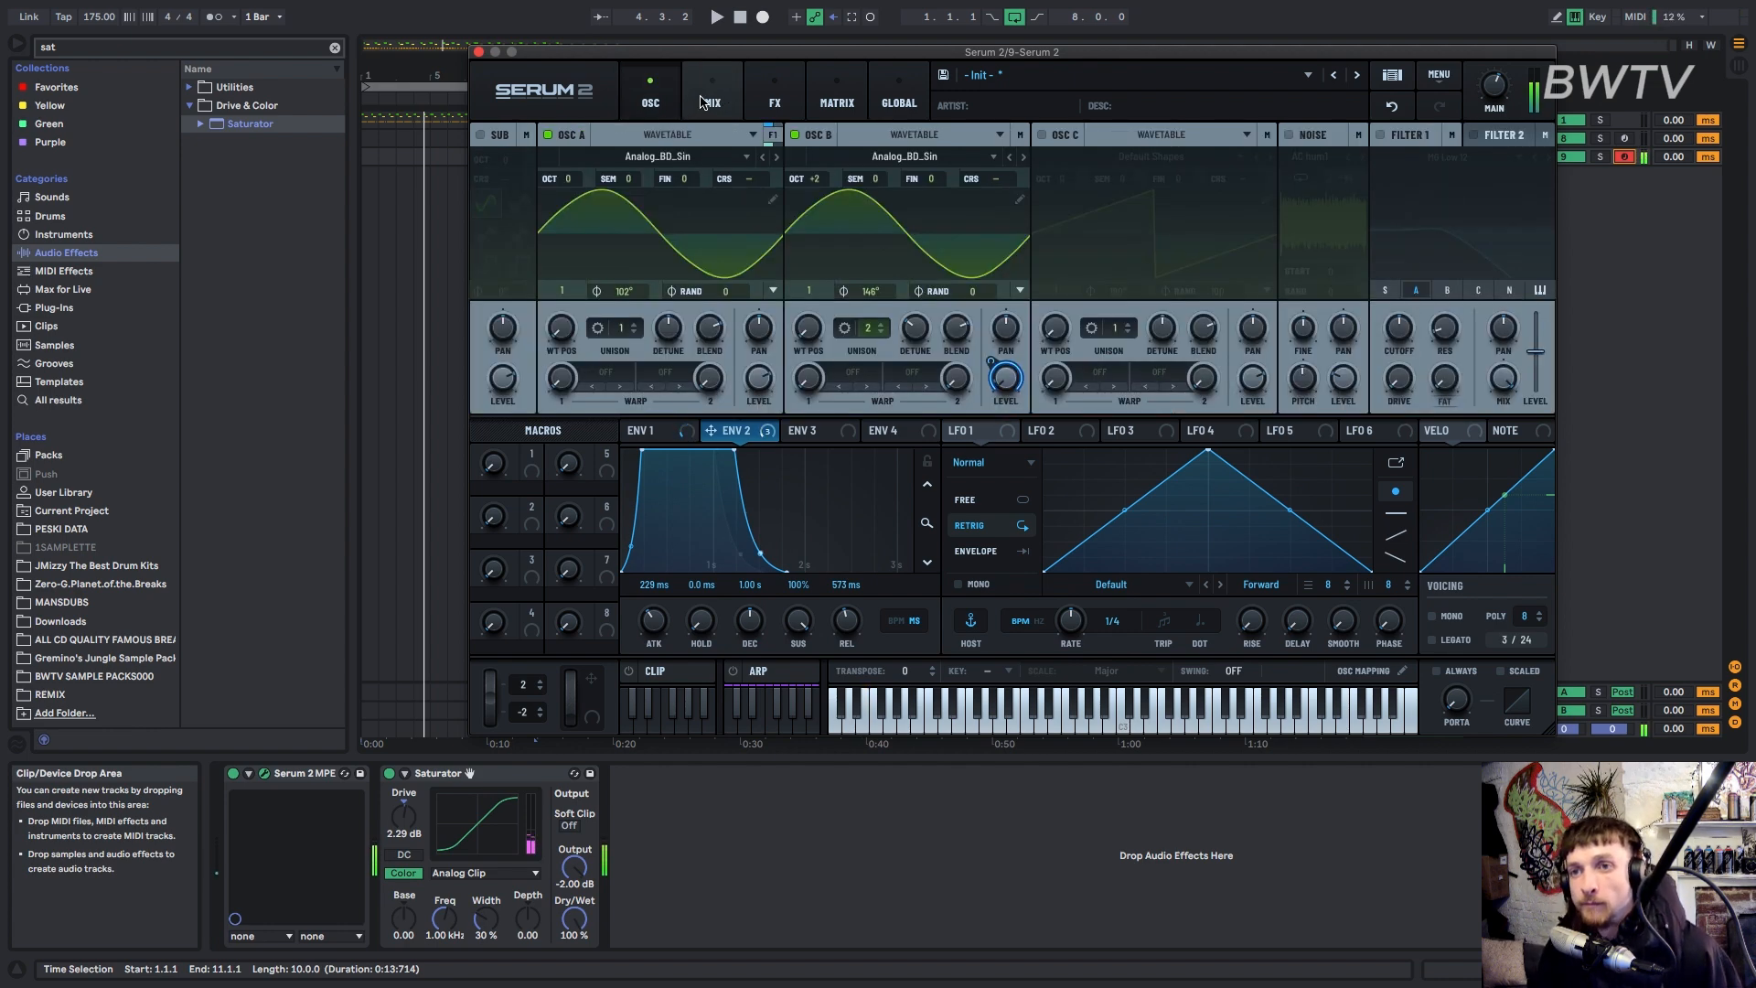
click(775, 96)
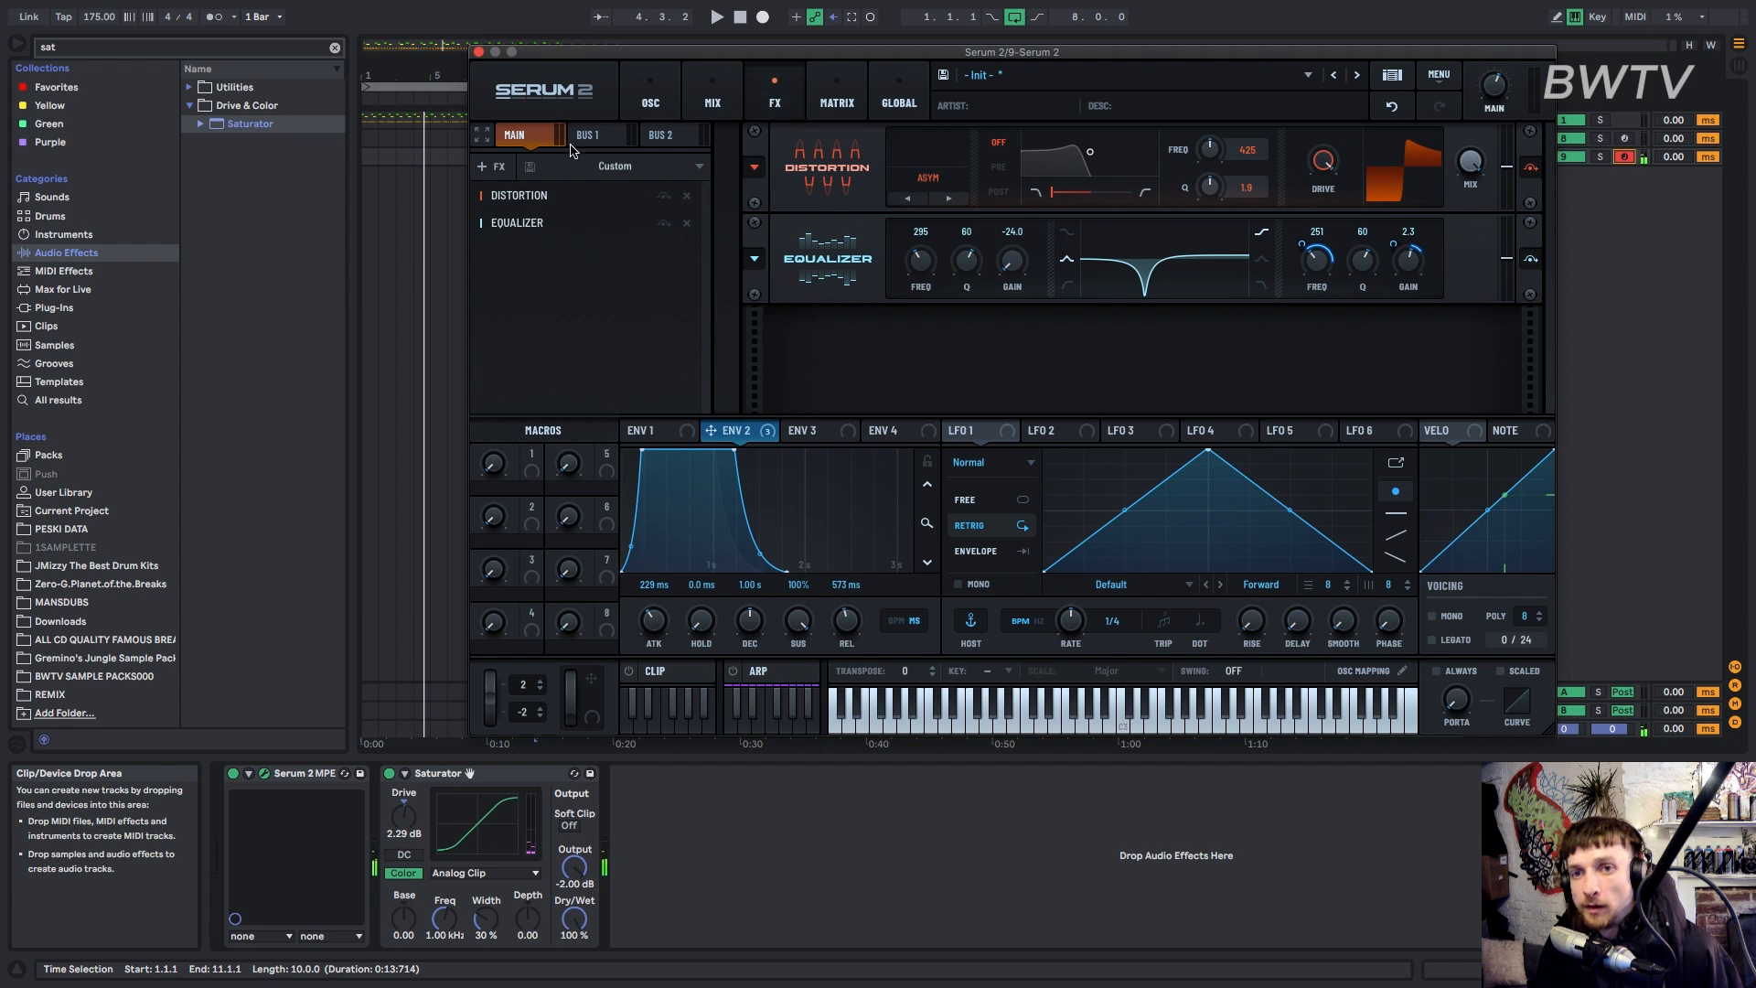
Add an Equalizer to Bus 1 with its low band at 177 Hz and -24 dB, followed by a Flanger.
click(582, 140)
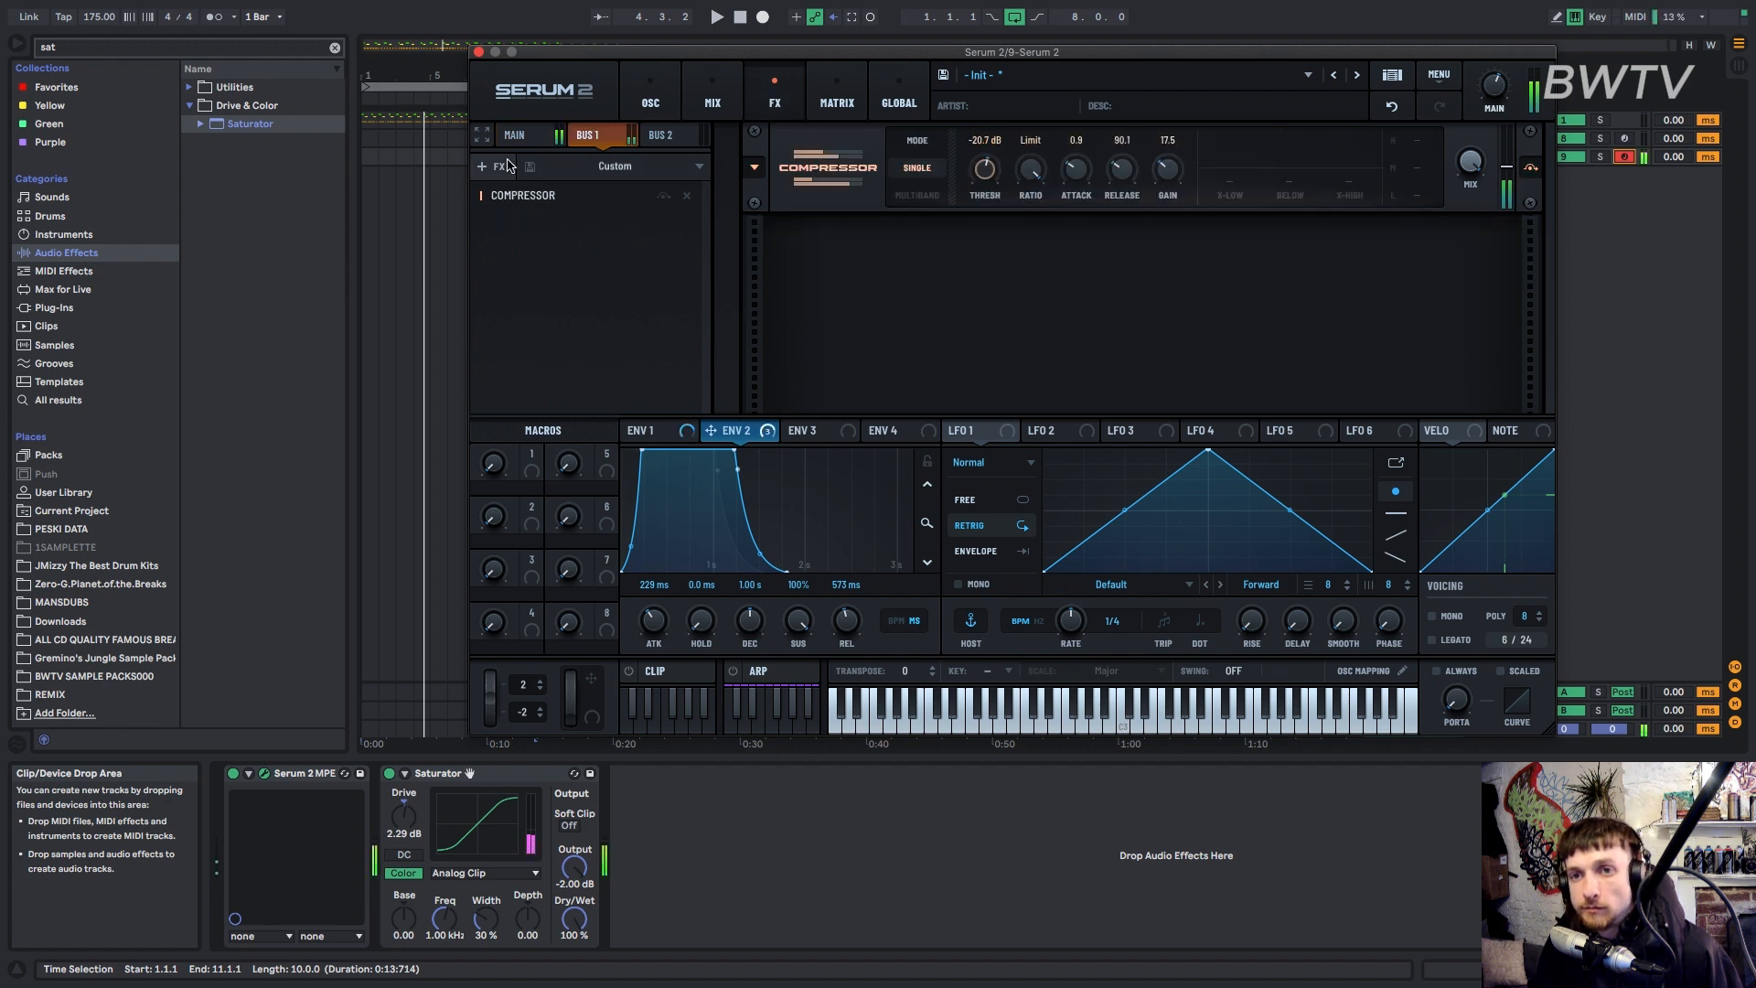
click(498, 169)
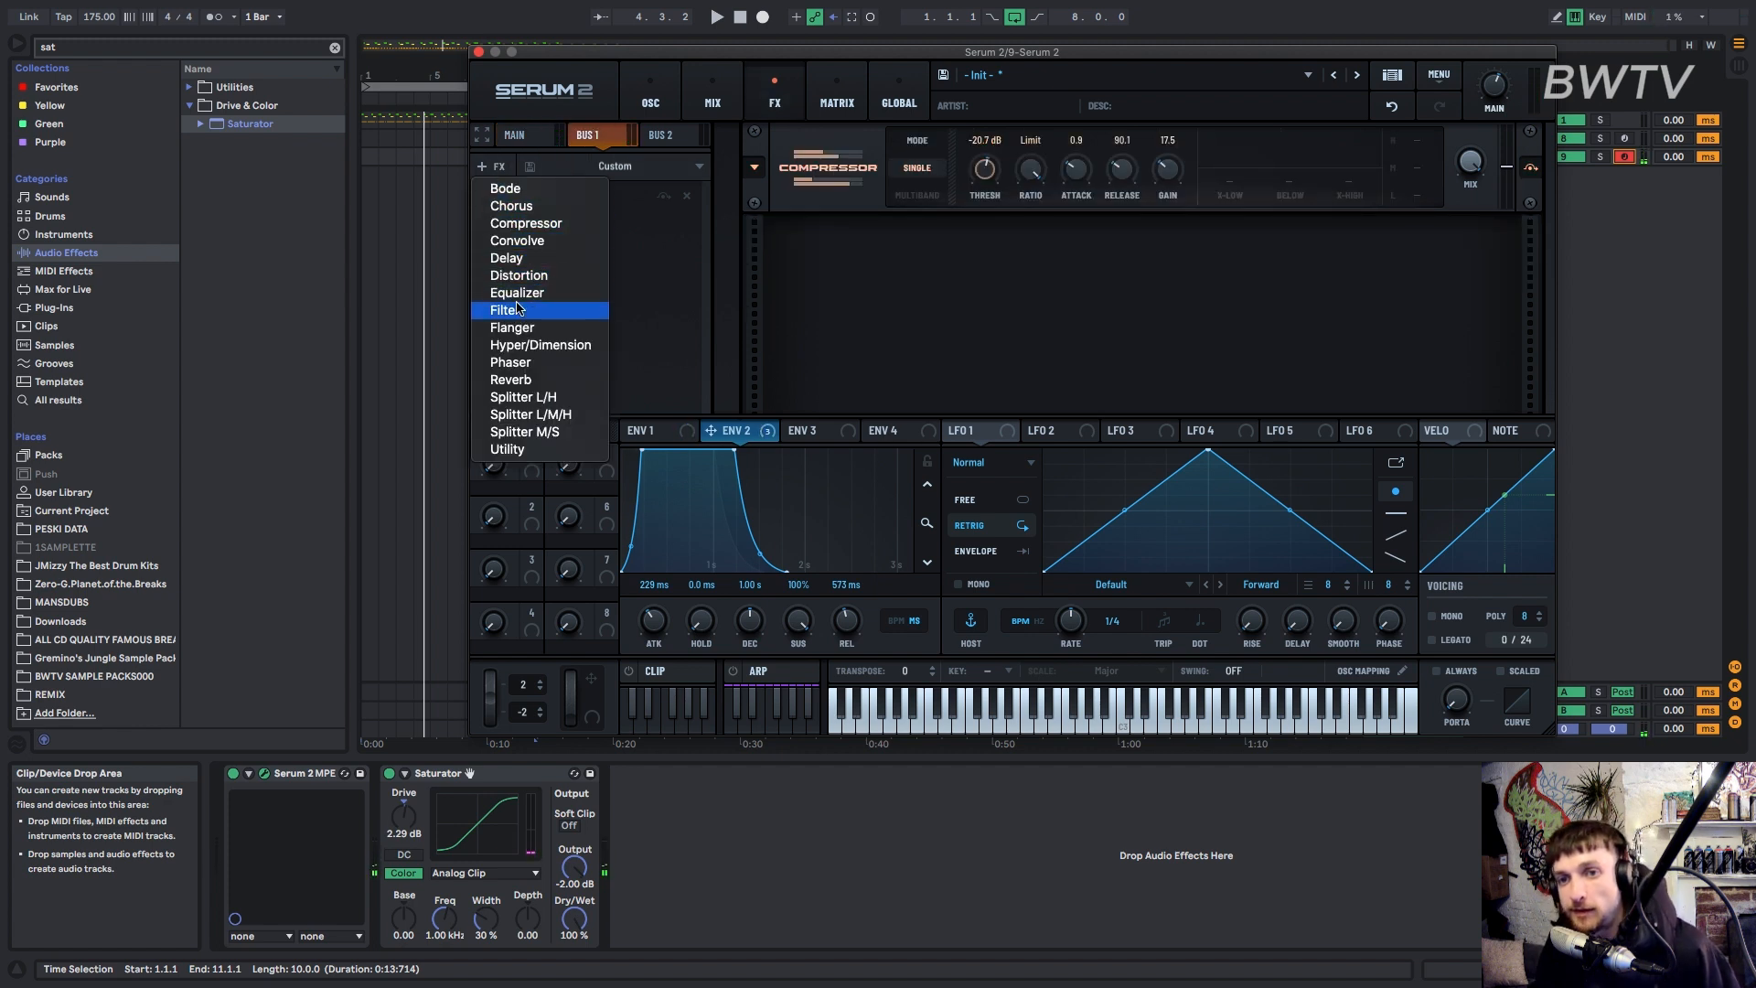
click(516, 292)
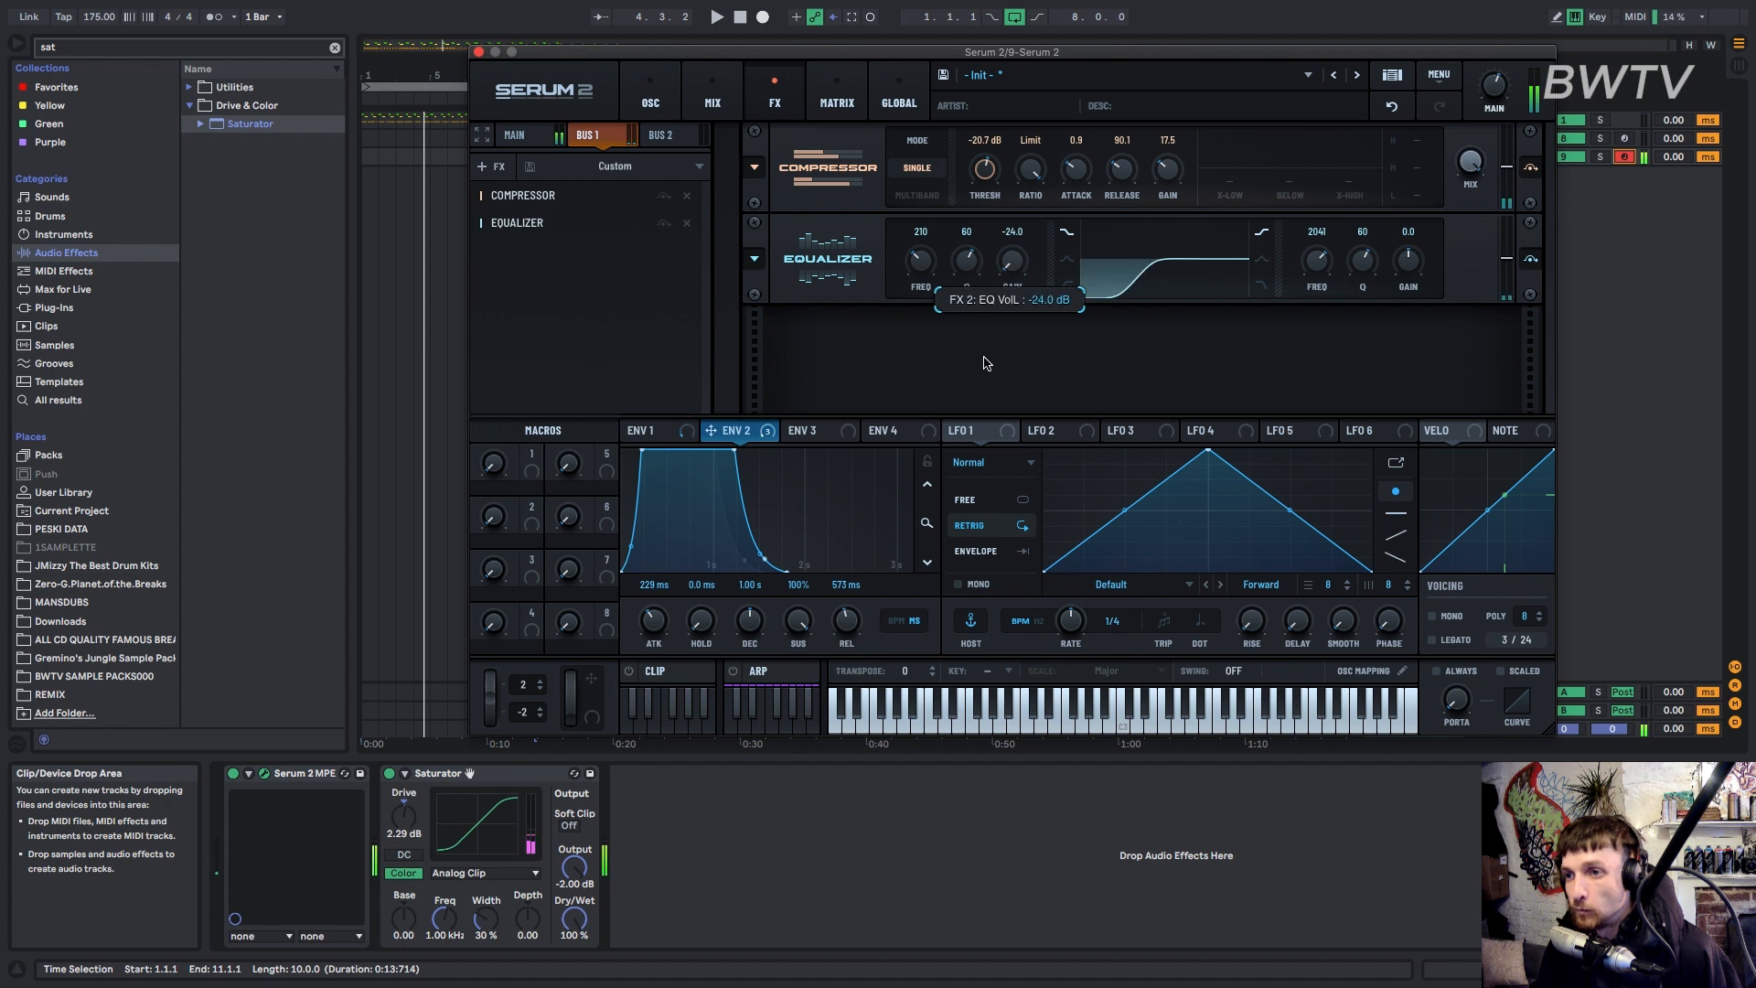
drag(920, 261, 917, 267)
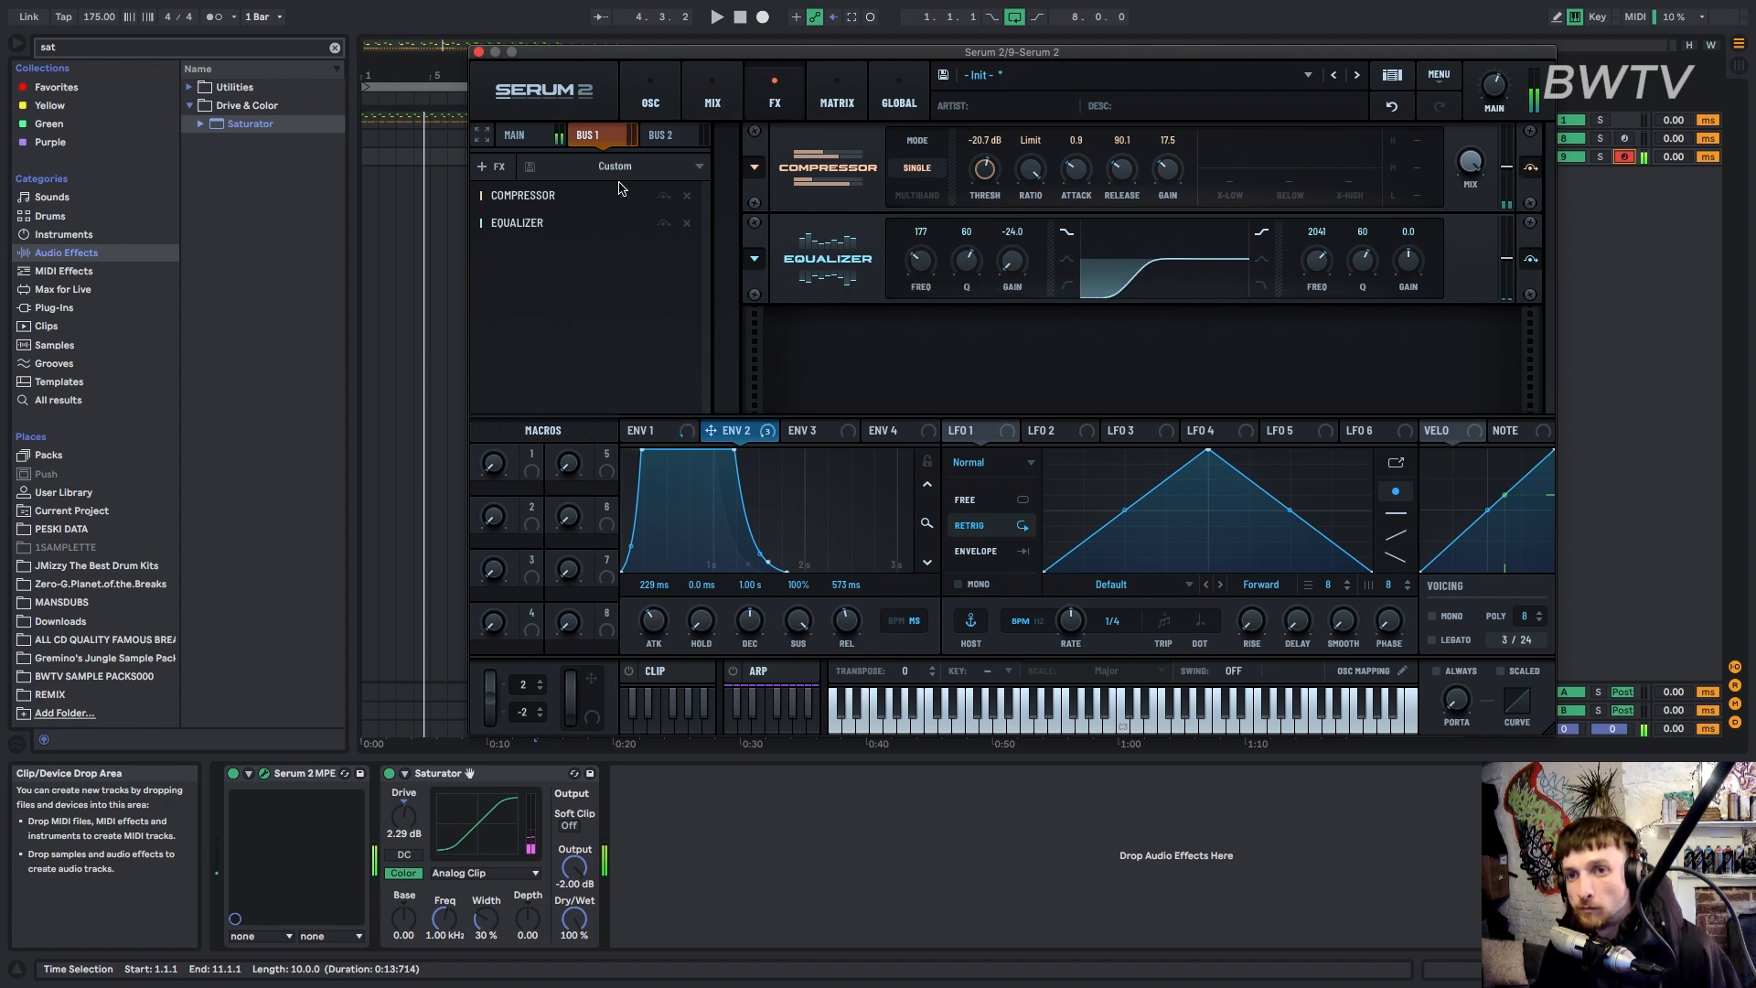
click(488, 166)
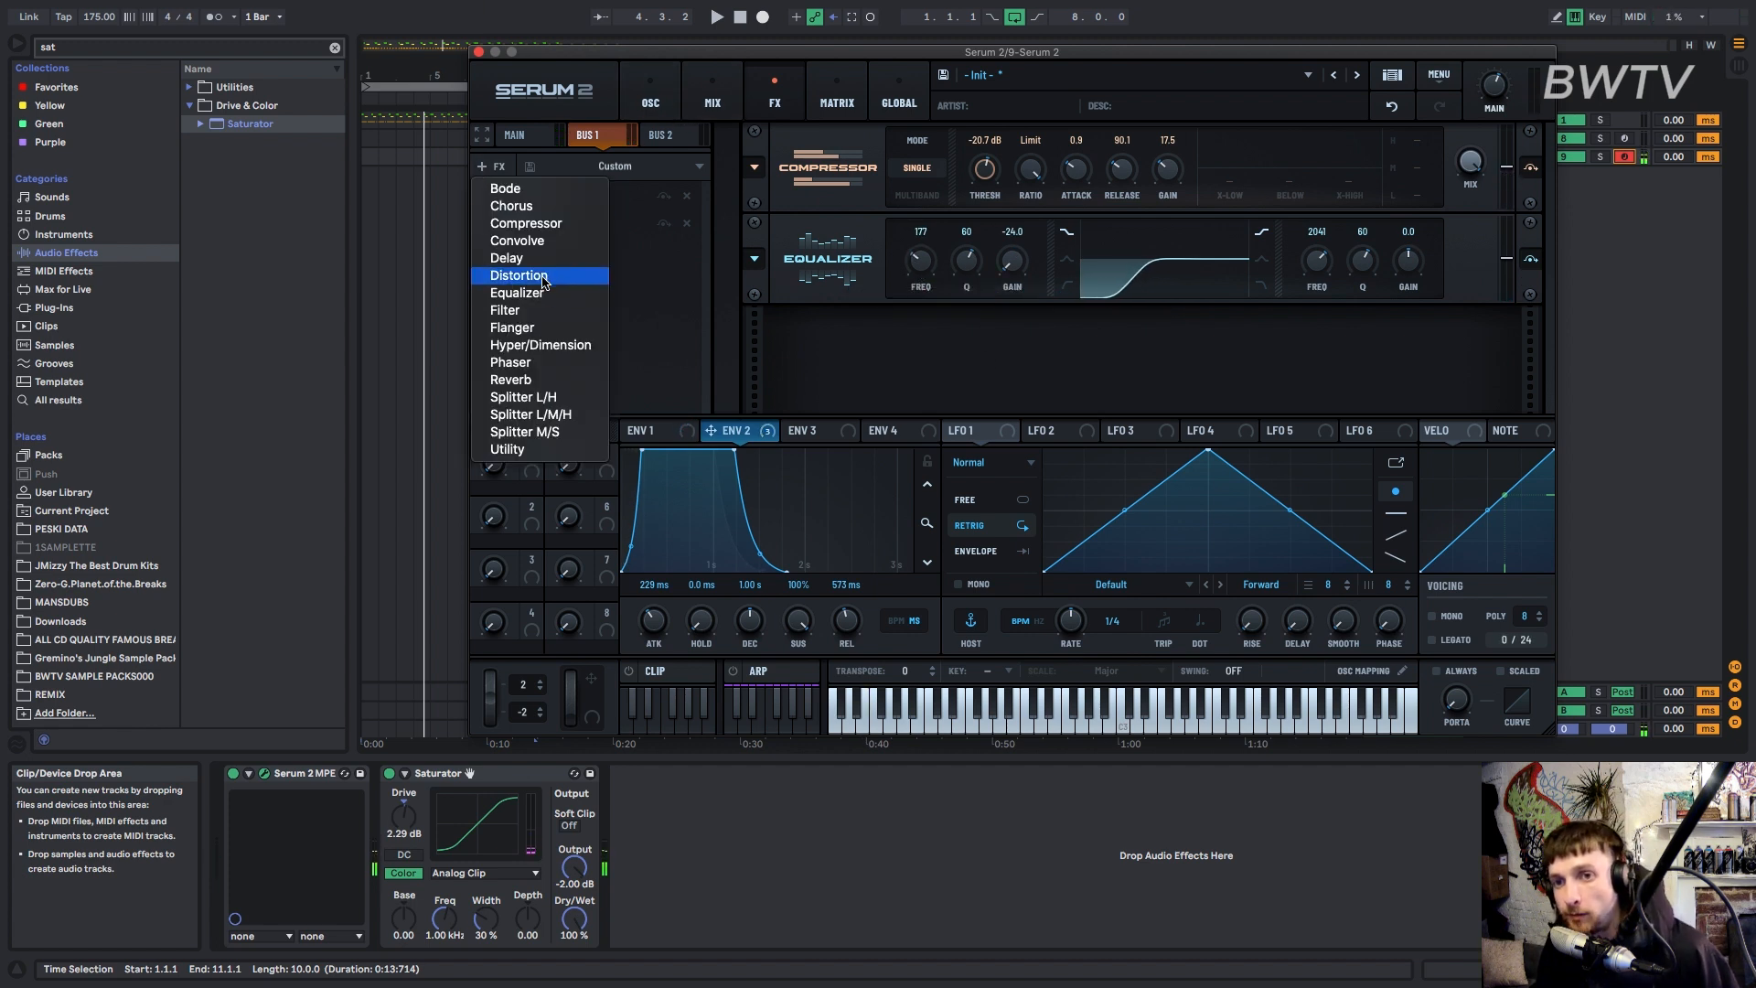
click(535, 327)
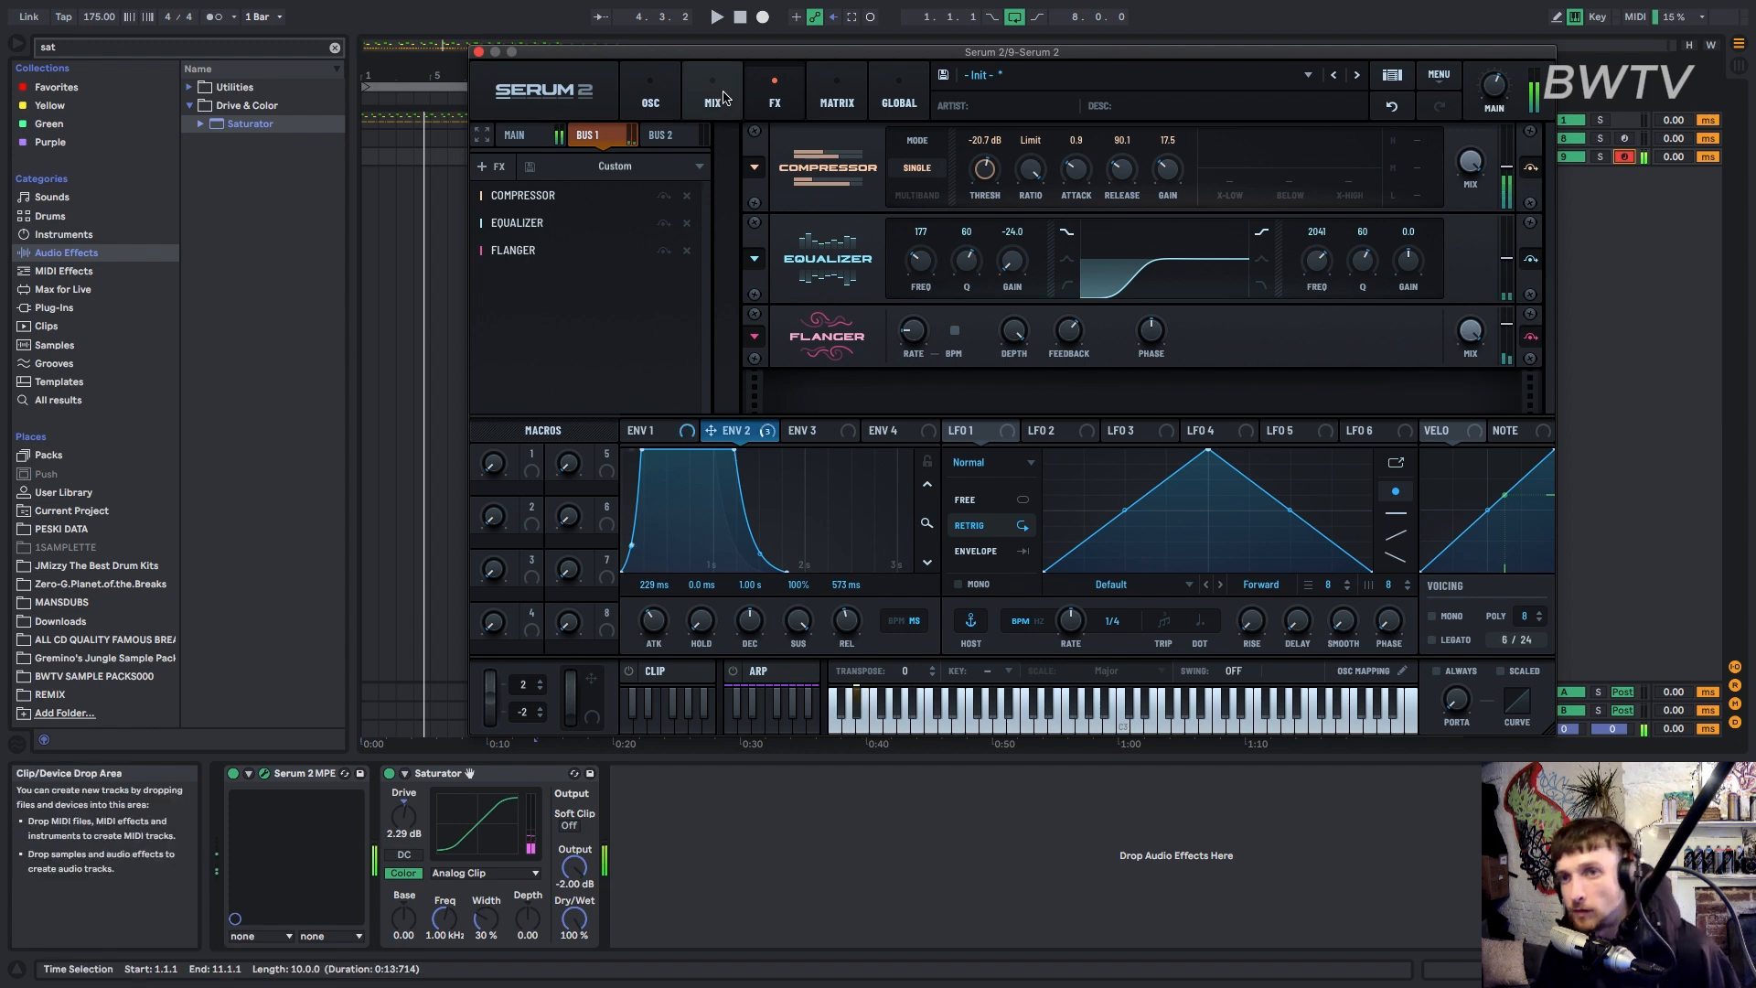
Shorten Env 2's attack to 176 ms and set oscillator B's semitones to +4.
click(514, 134)
click(651, 96)
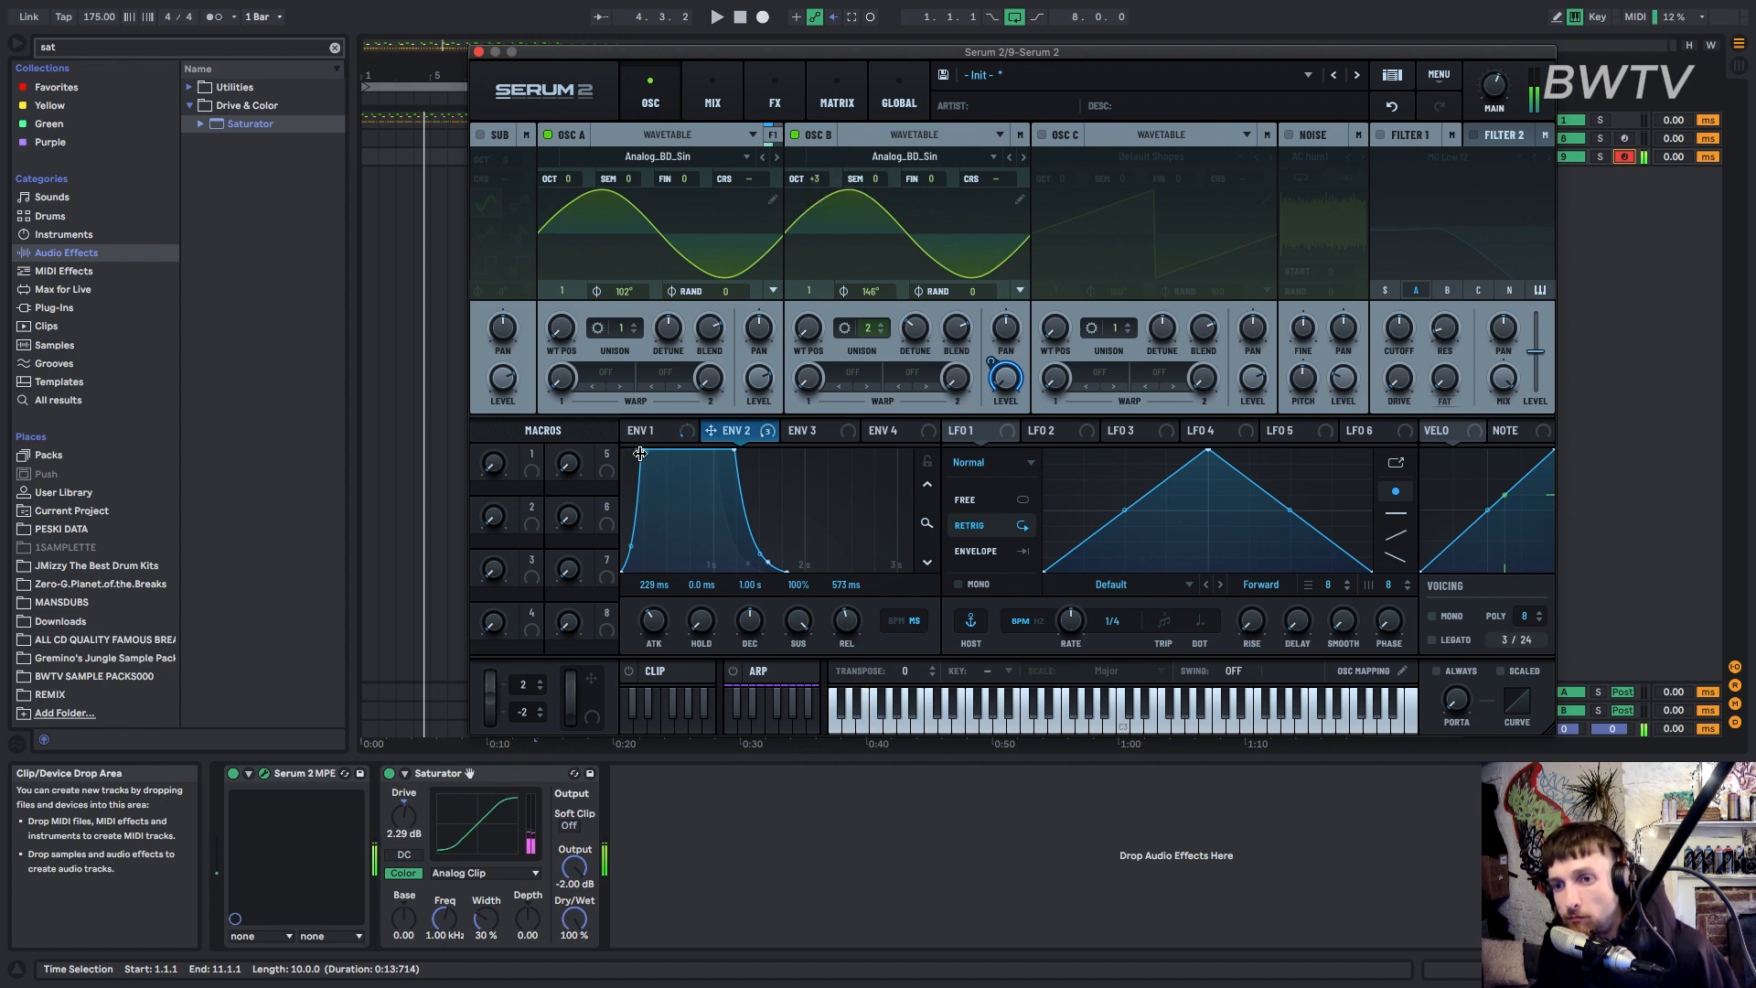
drag(640, 454, 631, 445)
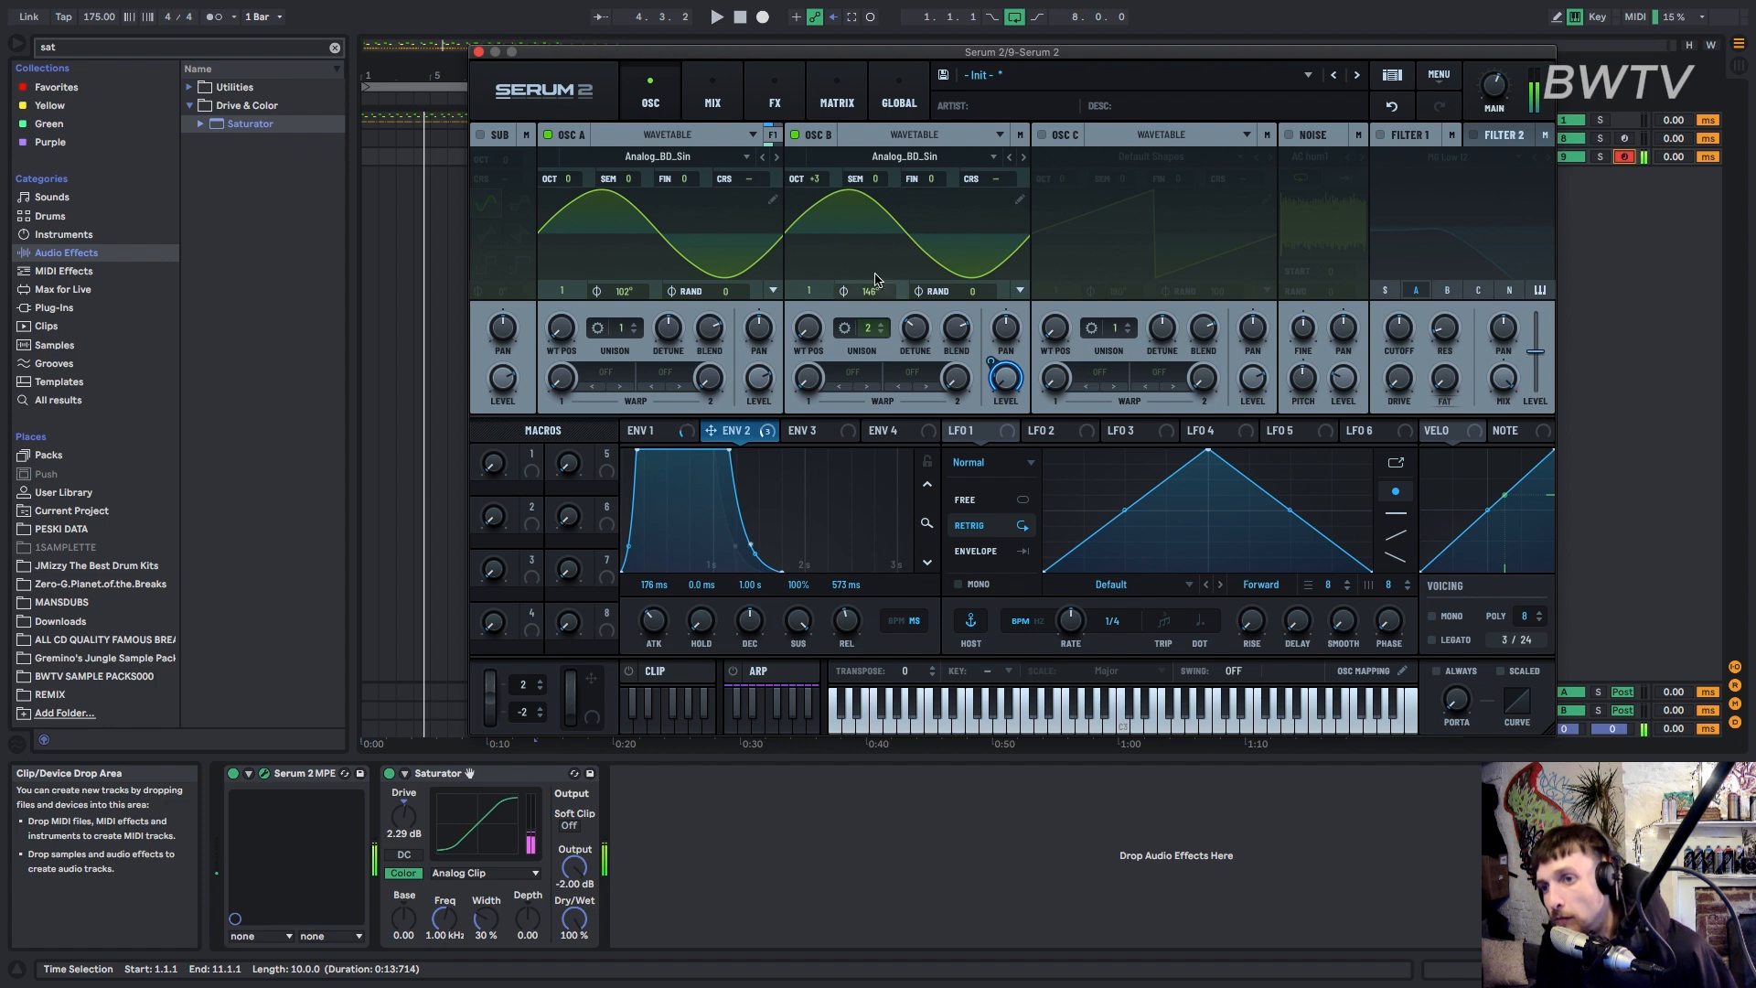
drag(877, 184, 883, 165)
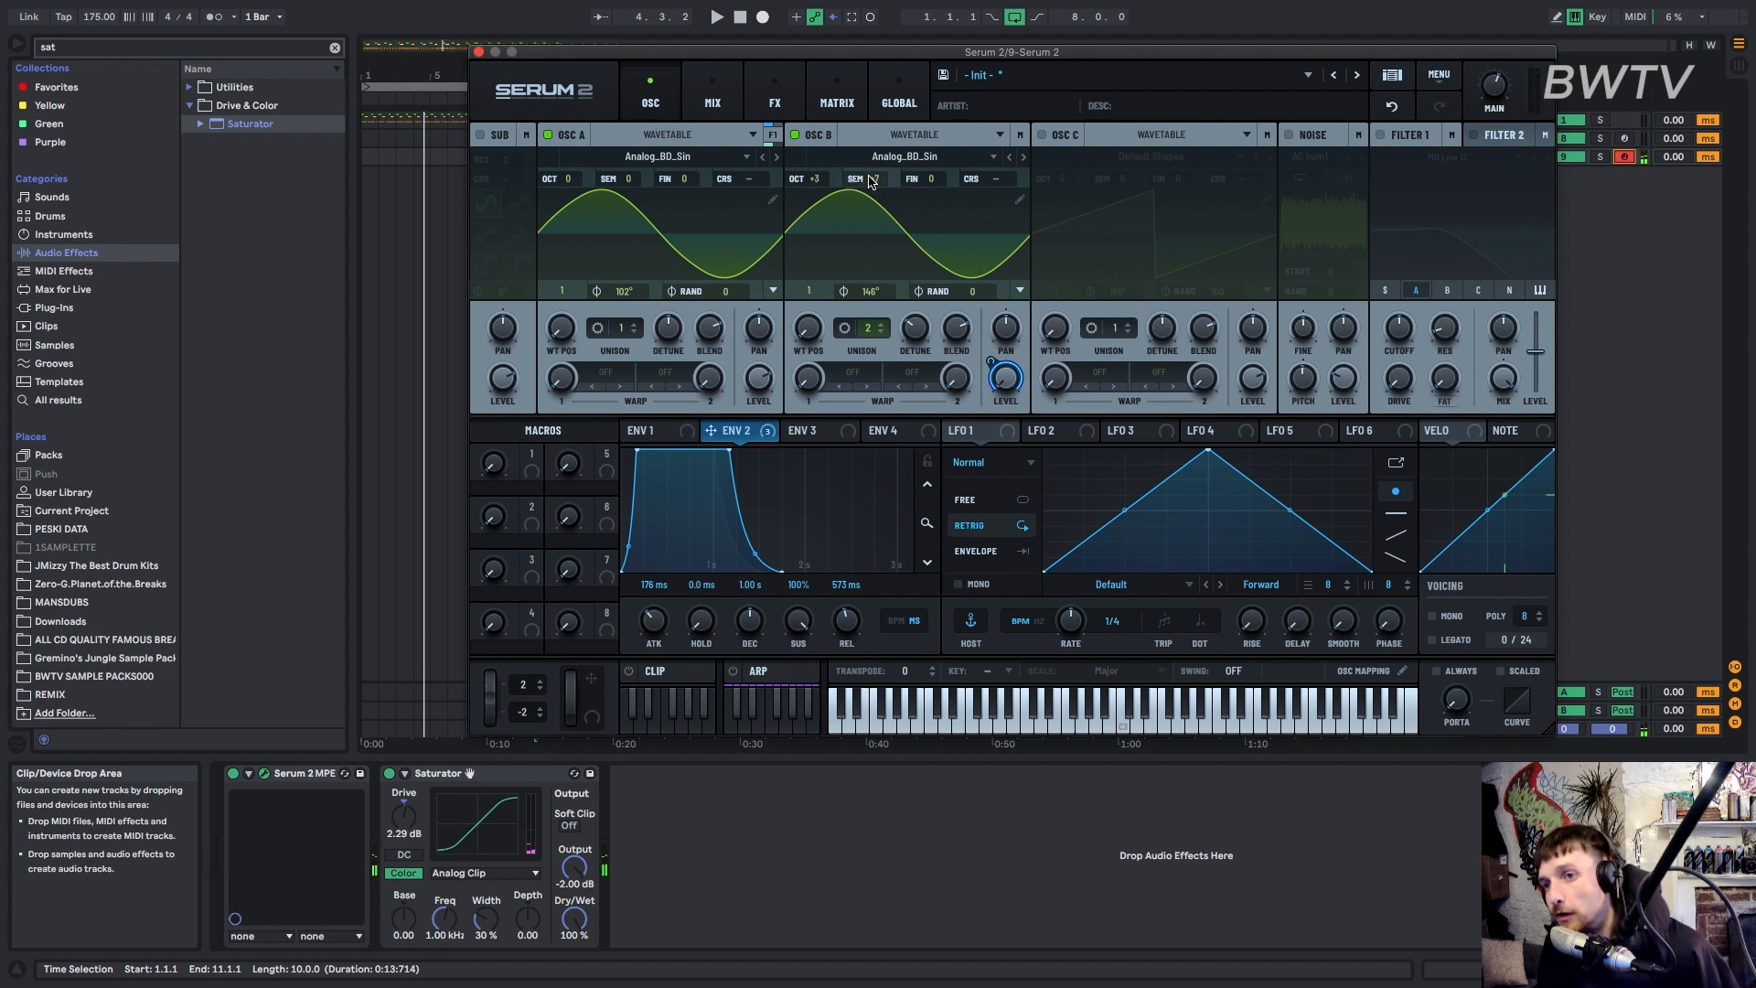
drag(868, 180, 869, 281)
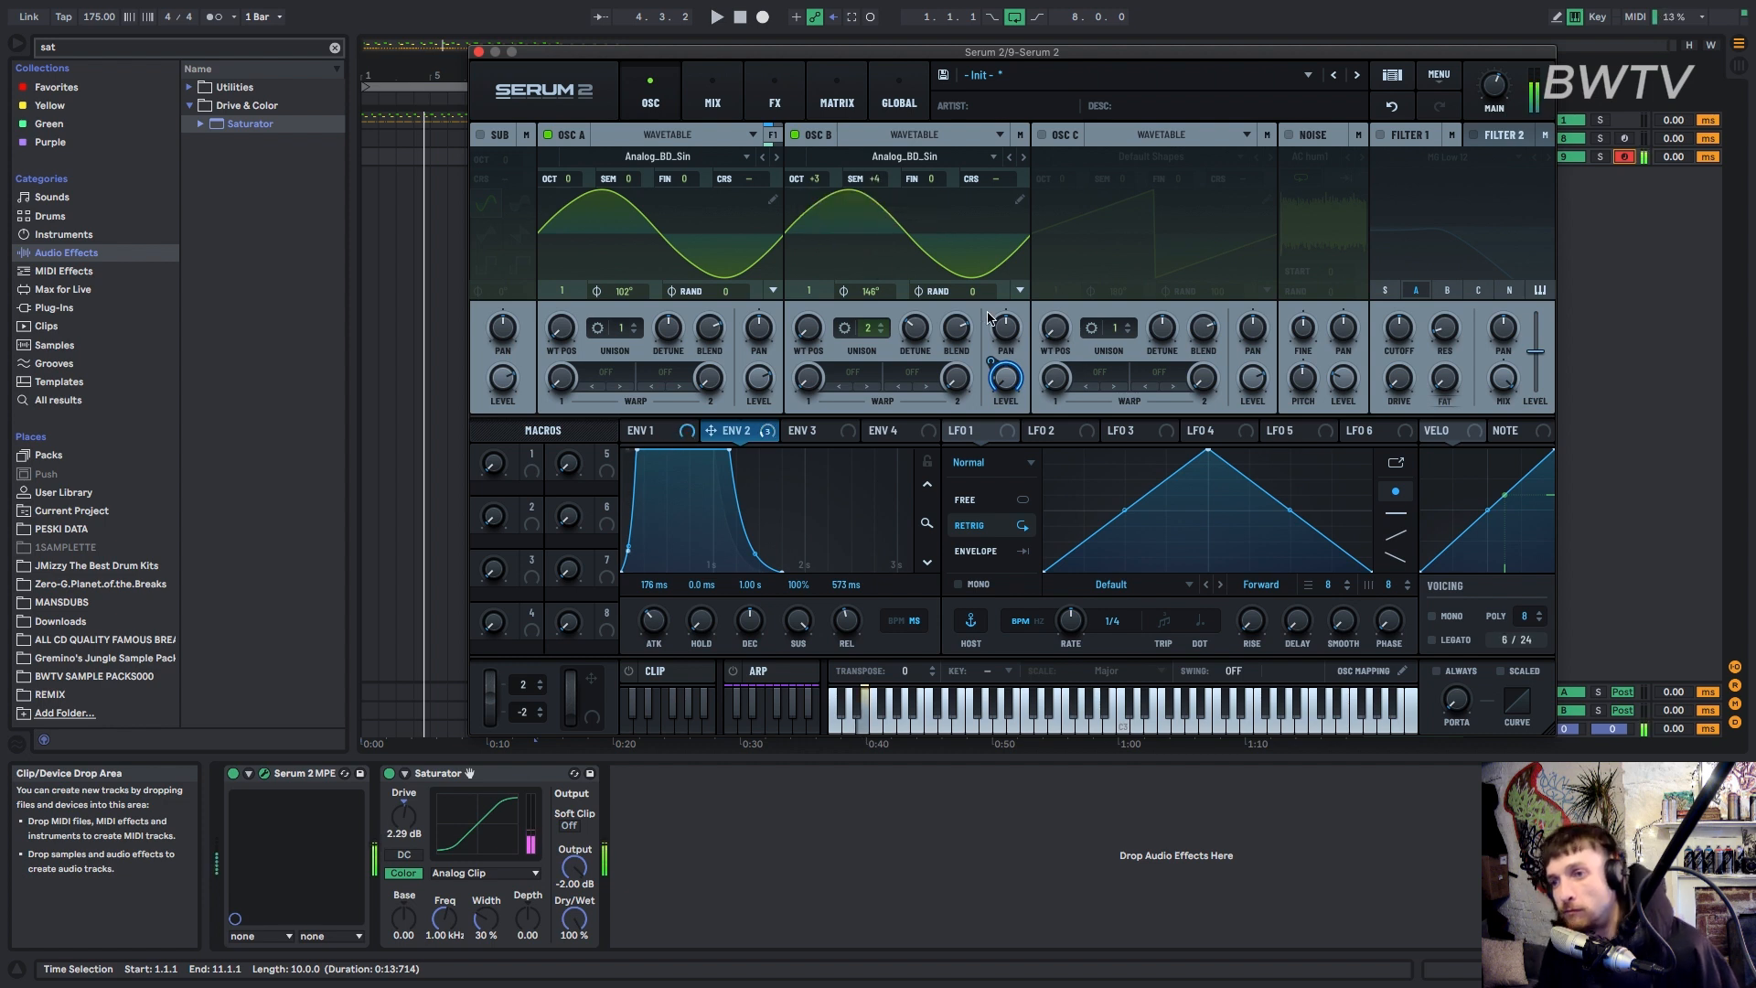
Enable Filter 1 as MG Low 12, route oscillator B through it alongside oscillator A, and adjust the cutoff.
click(1379, 137)
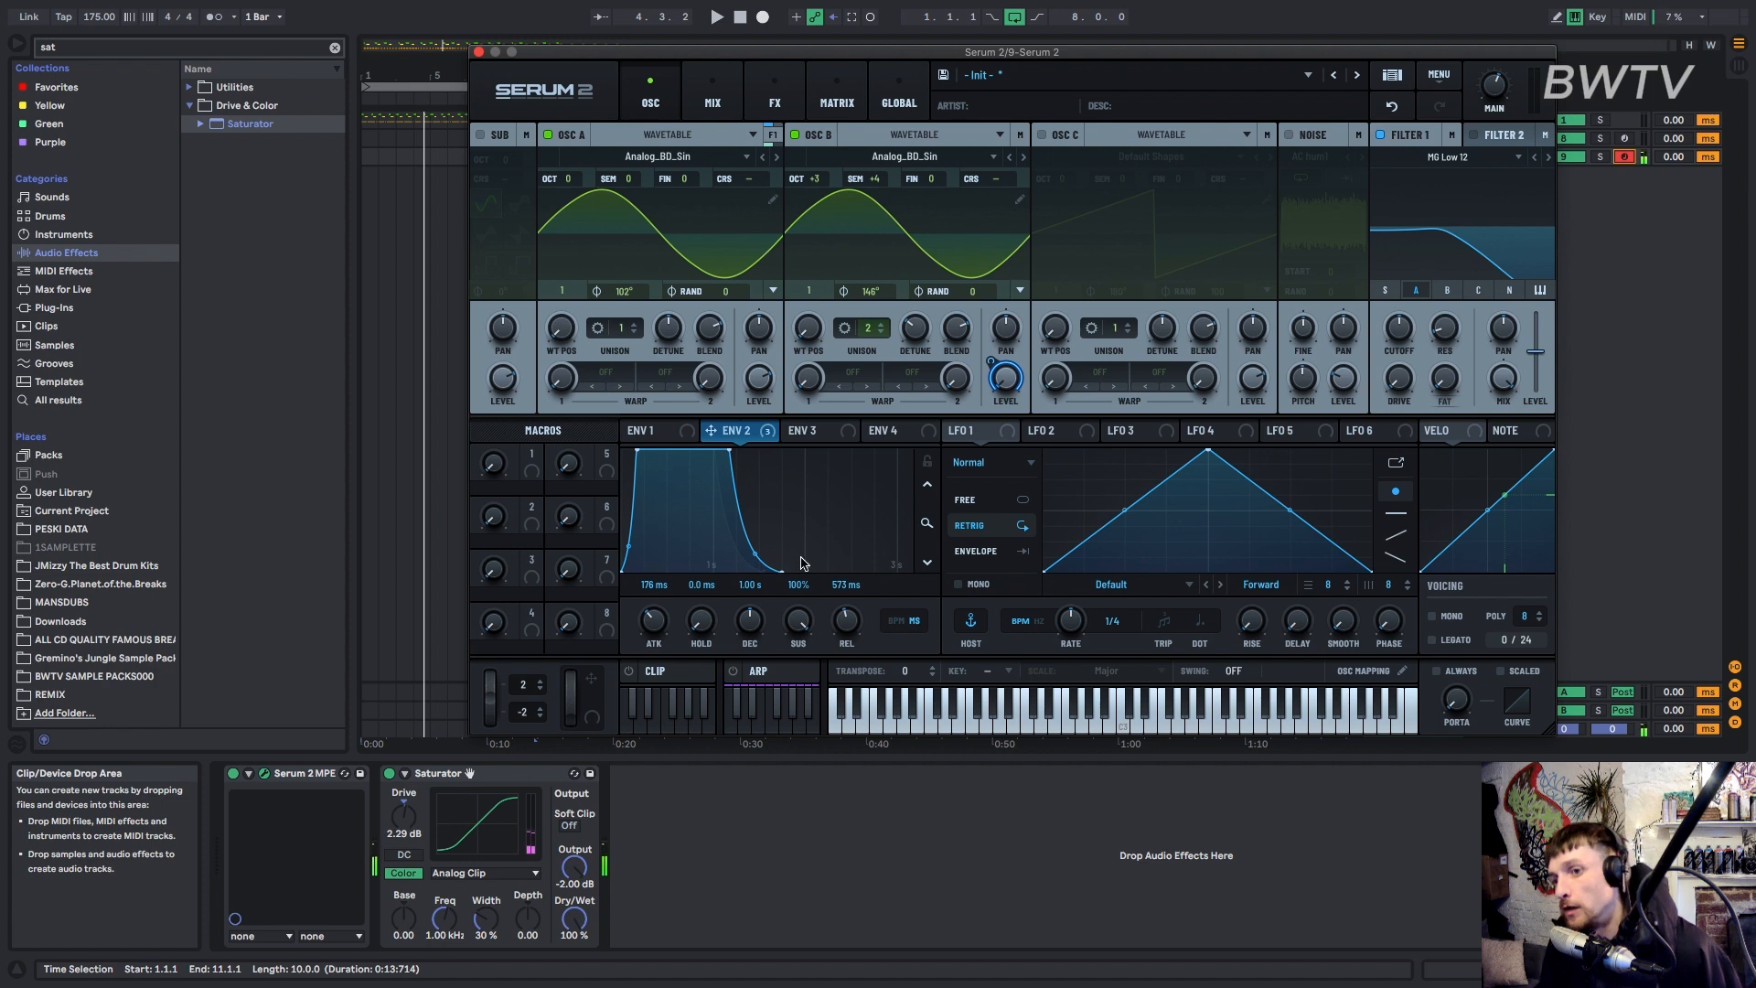
click(1424, 291)
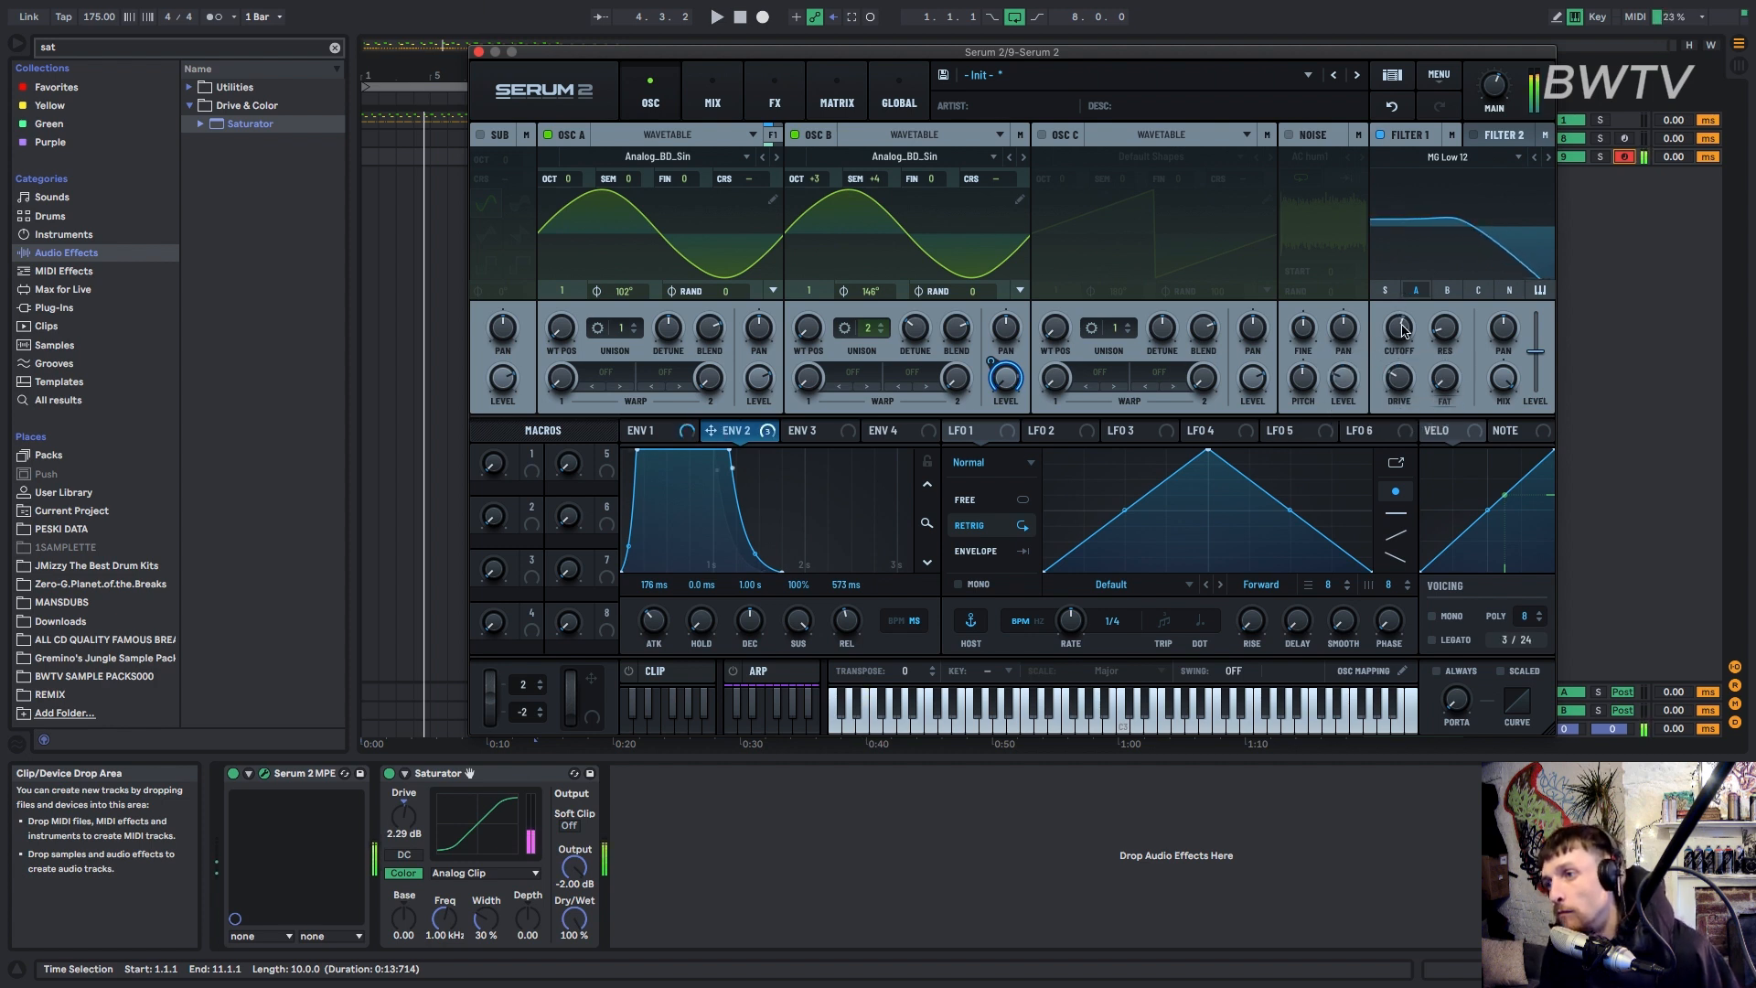
drag(1404, 331, 1378, 348)
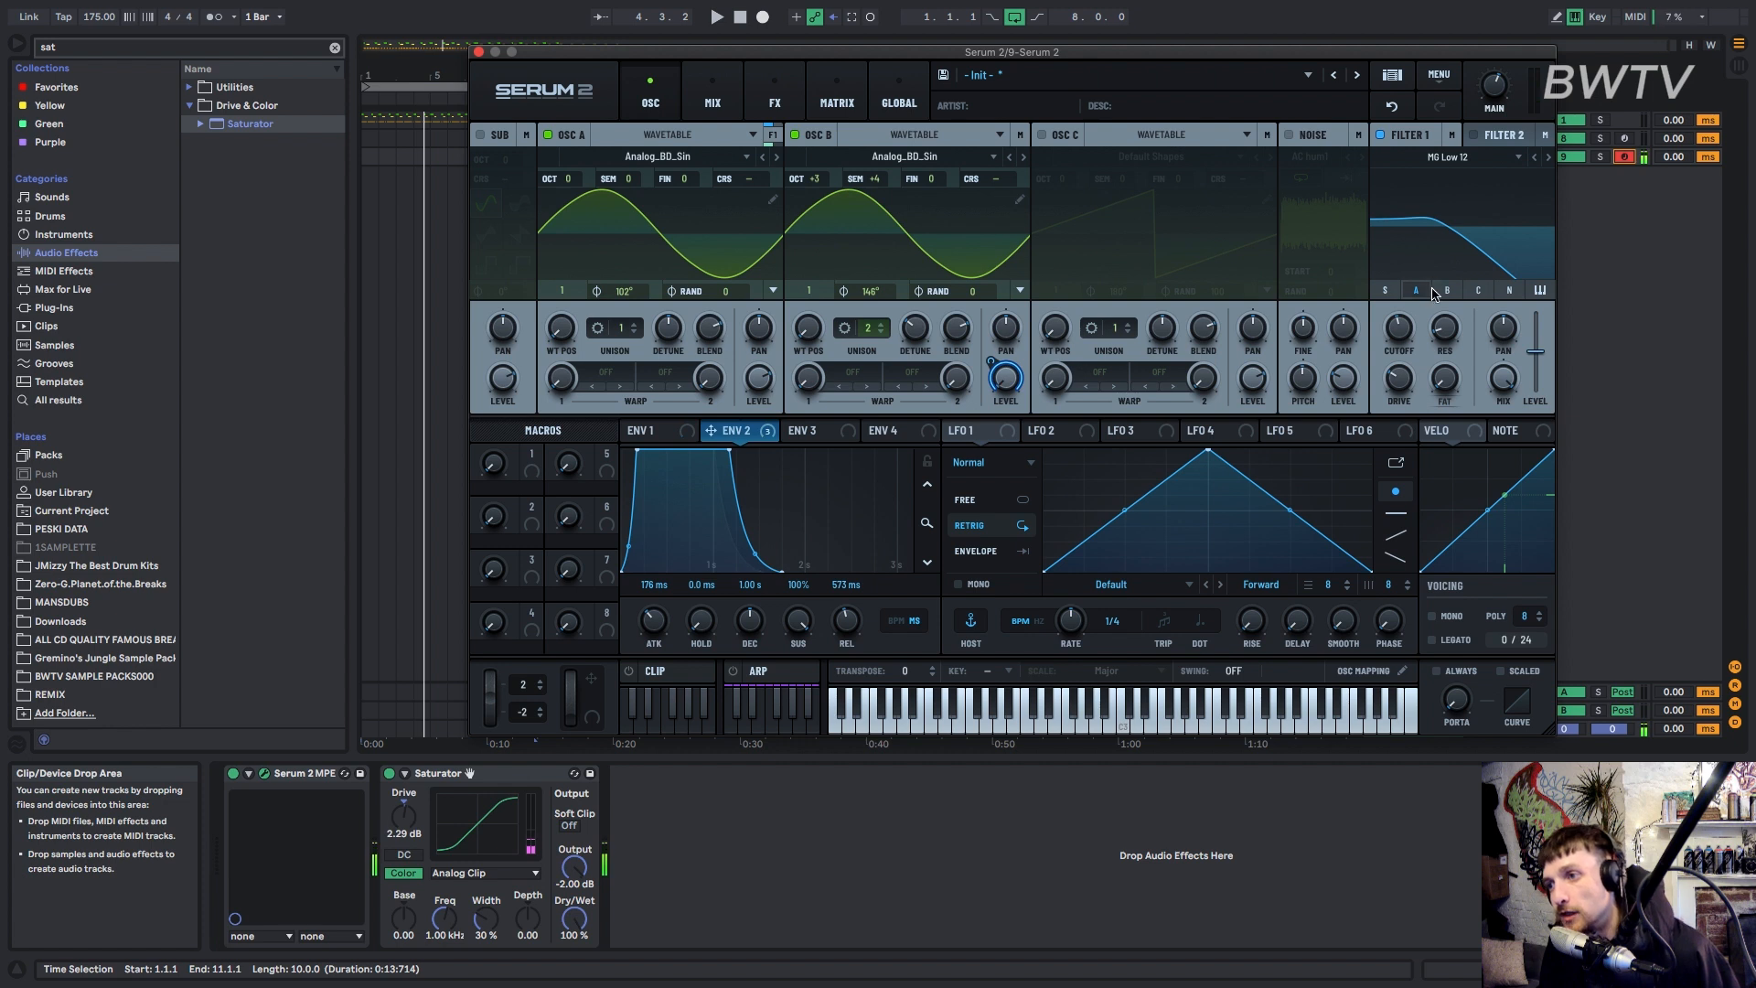
click(1445, 292)
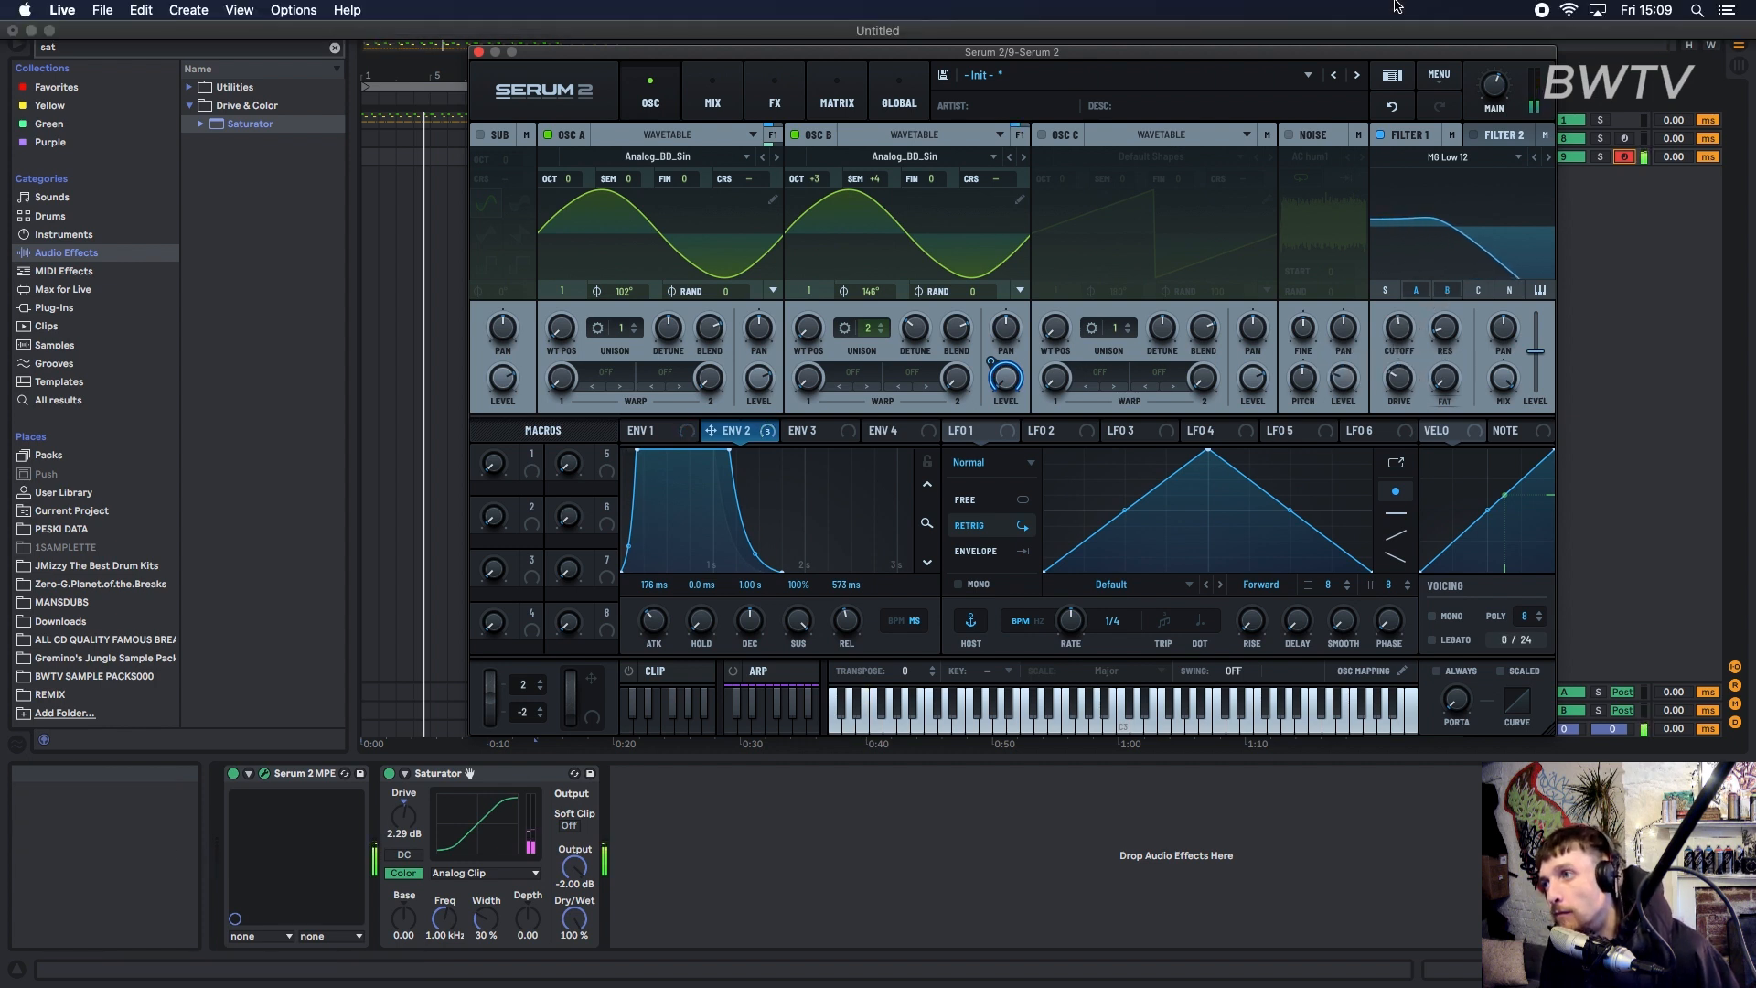
mouse_move(1397, 340)
mouse_down()
mouse_move(1390, 363)
mouse_move(1387, 326)
mouse_up()
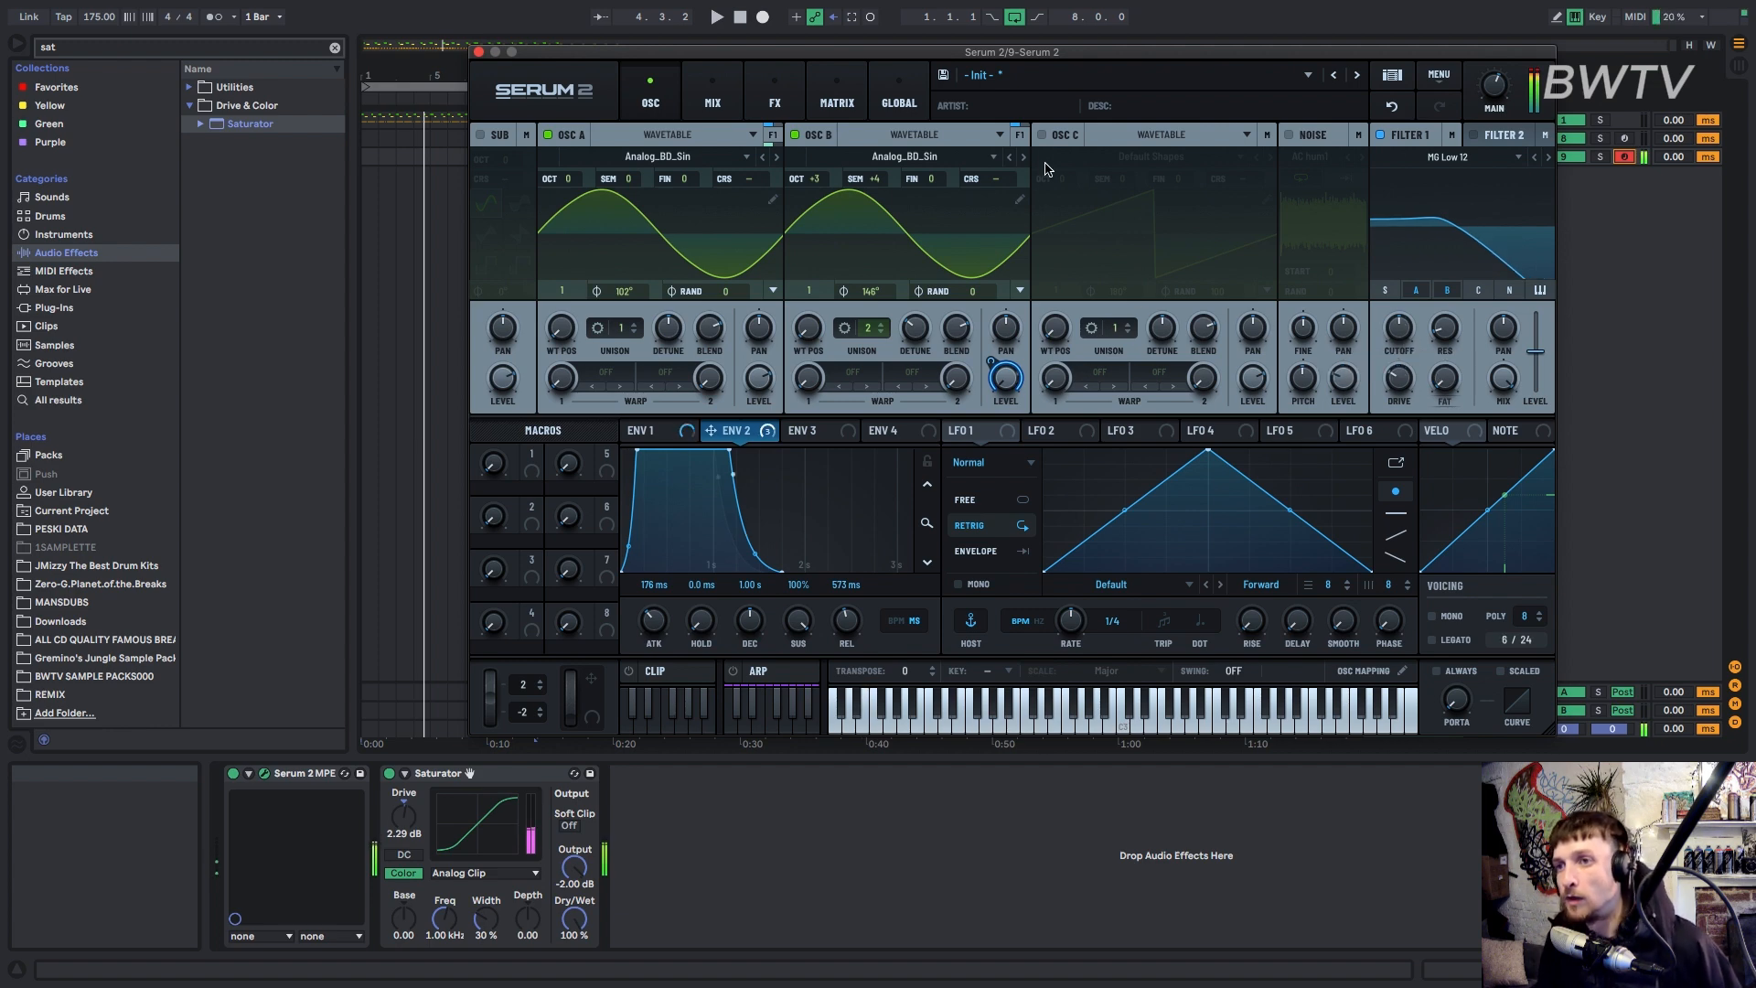
Enable oscillator C and open its wavetable selection.
click(1043, 136)
click(1150, 157)
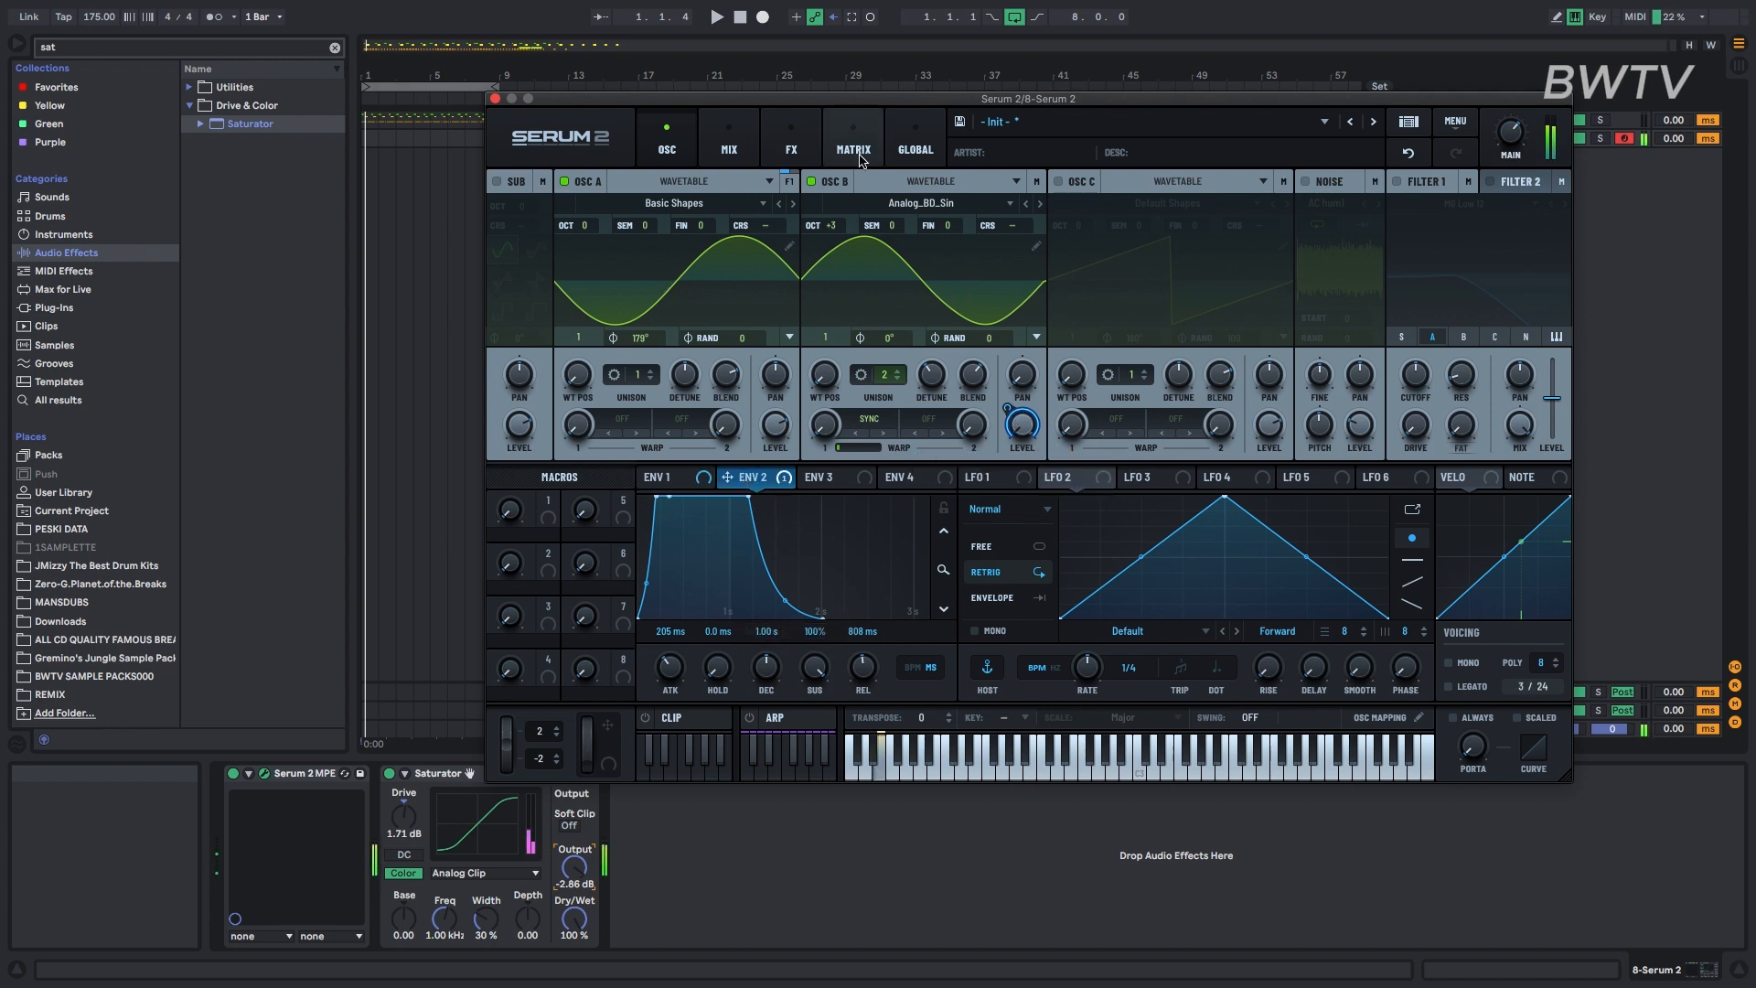
In the track 8 Serum 2 instance, set Env 1's release to 573 ms and its attack to 93 ms.
click(679, 479)
drag(863, 667, 860, 580)
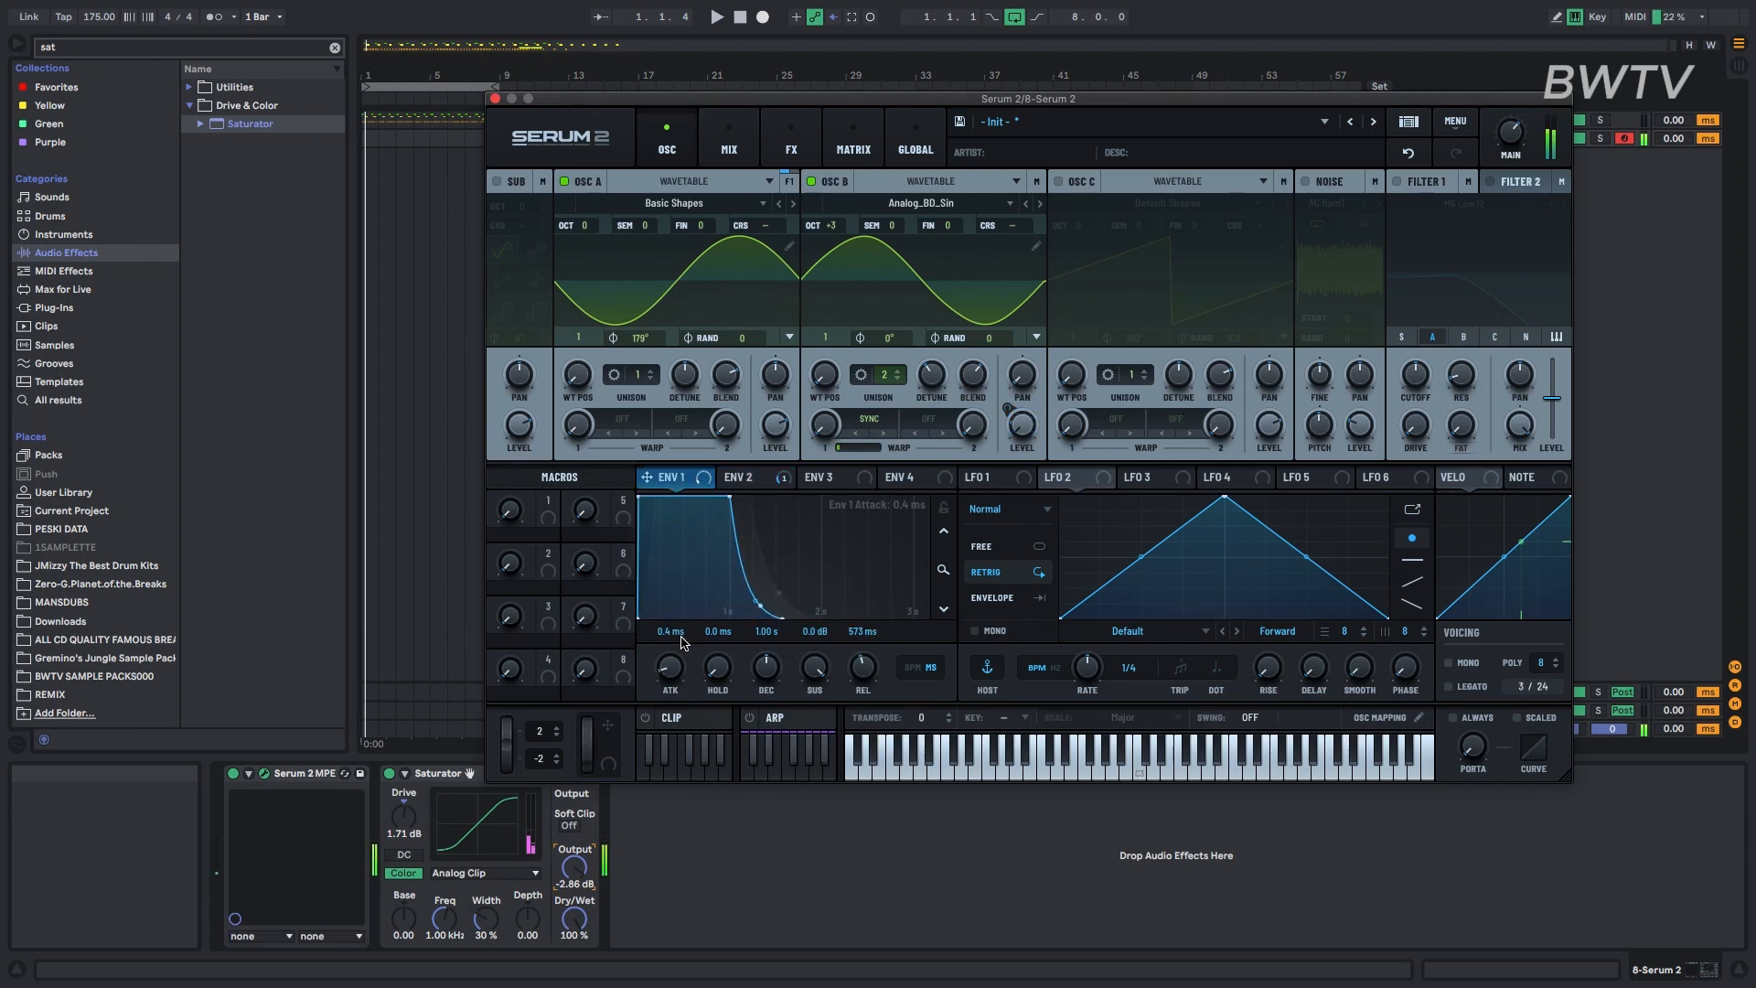
drag(682, 643, 688, 604)
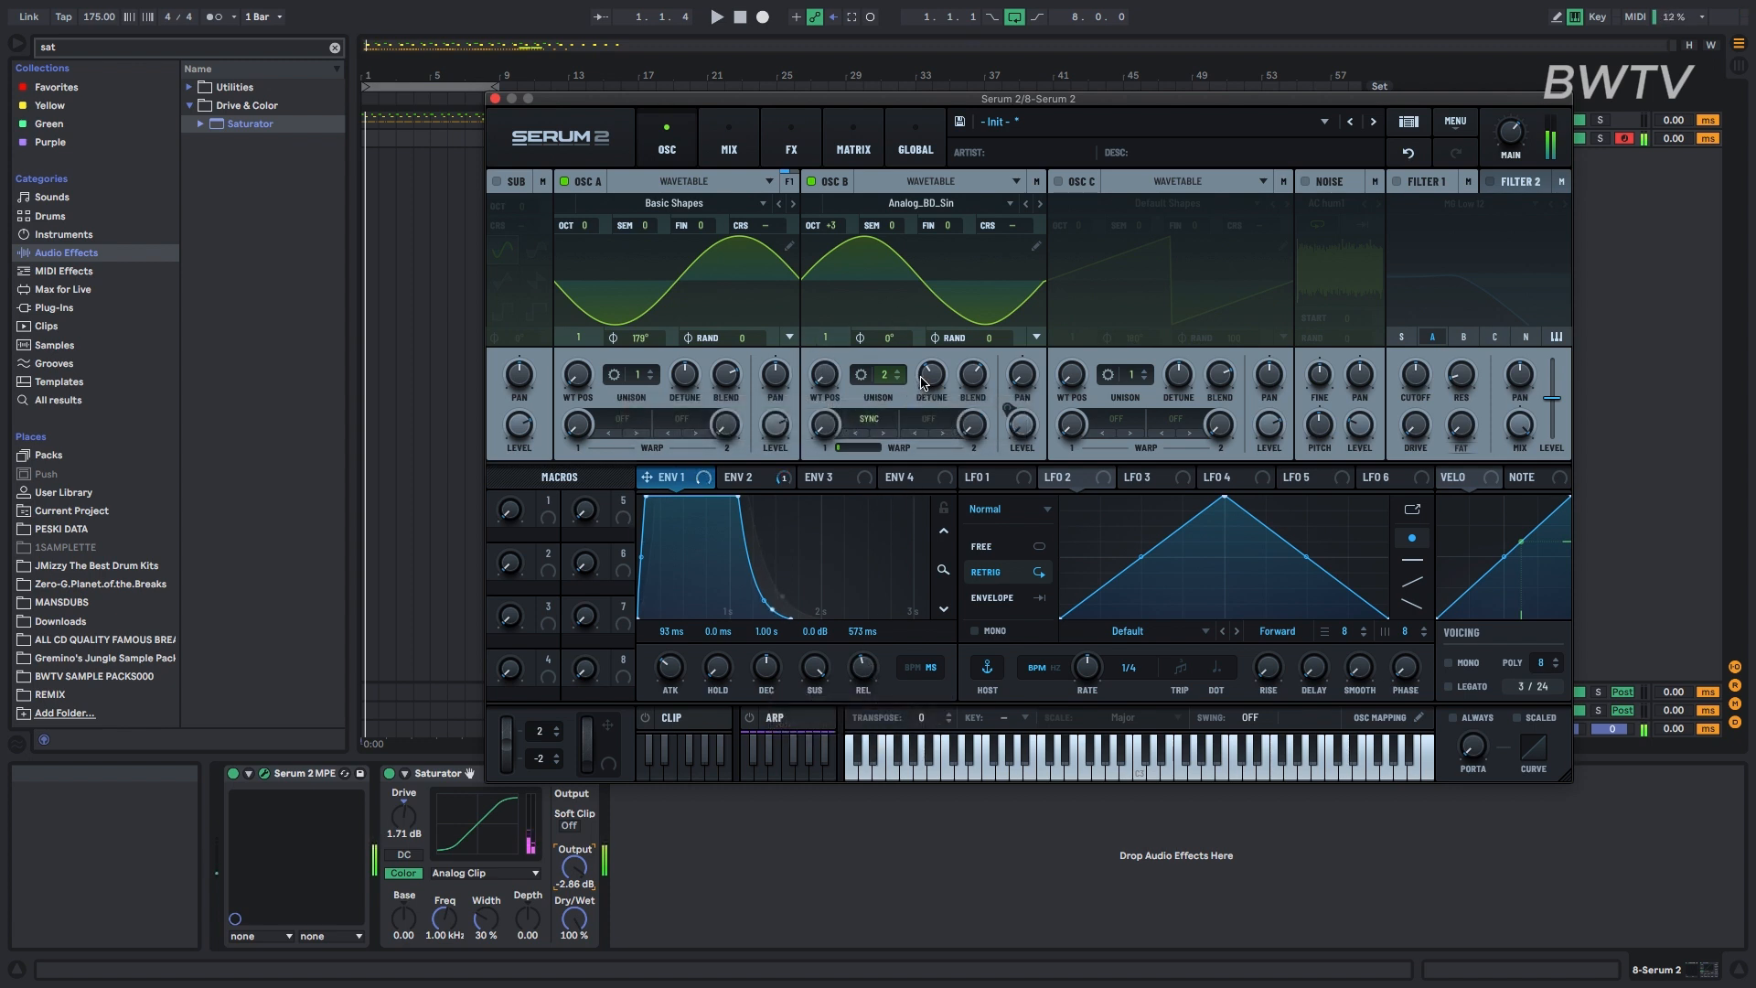
Set oscillator A's phase to 180° while auditioning notes and trying other detune and octave settings on oscillator B.
drag(929, 383, 906, 343)
drag(828, 225, 824, 252)
drag(627, 345, 641, 366)
key(e)
key(e)
mouse_move(896, 289)
mouse_down()
mouse_move(881, 382)
mouse_move(883, 261)
mouse_move(869, 361)
mouse_up()
key(e)
key(e)
key(e)
drag(640, 343, 645, 342)
key(e)
Adjust oscillator B's unison detune and set its octave to +3.
drag(934, 382, 929, 416)
drag(830, 225, 755, 274)
mouse_move(932, 375)
mouse_down()
mouse_move(922, 240)
mouse_move(921, 359)
mouse_up()
drag(832, 229, 833, 201)
Lengthen Env 2's attack to 279 ms and tune oscillator B to +4 octaves and -2 semitones.
click(729, 472)
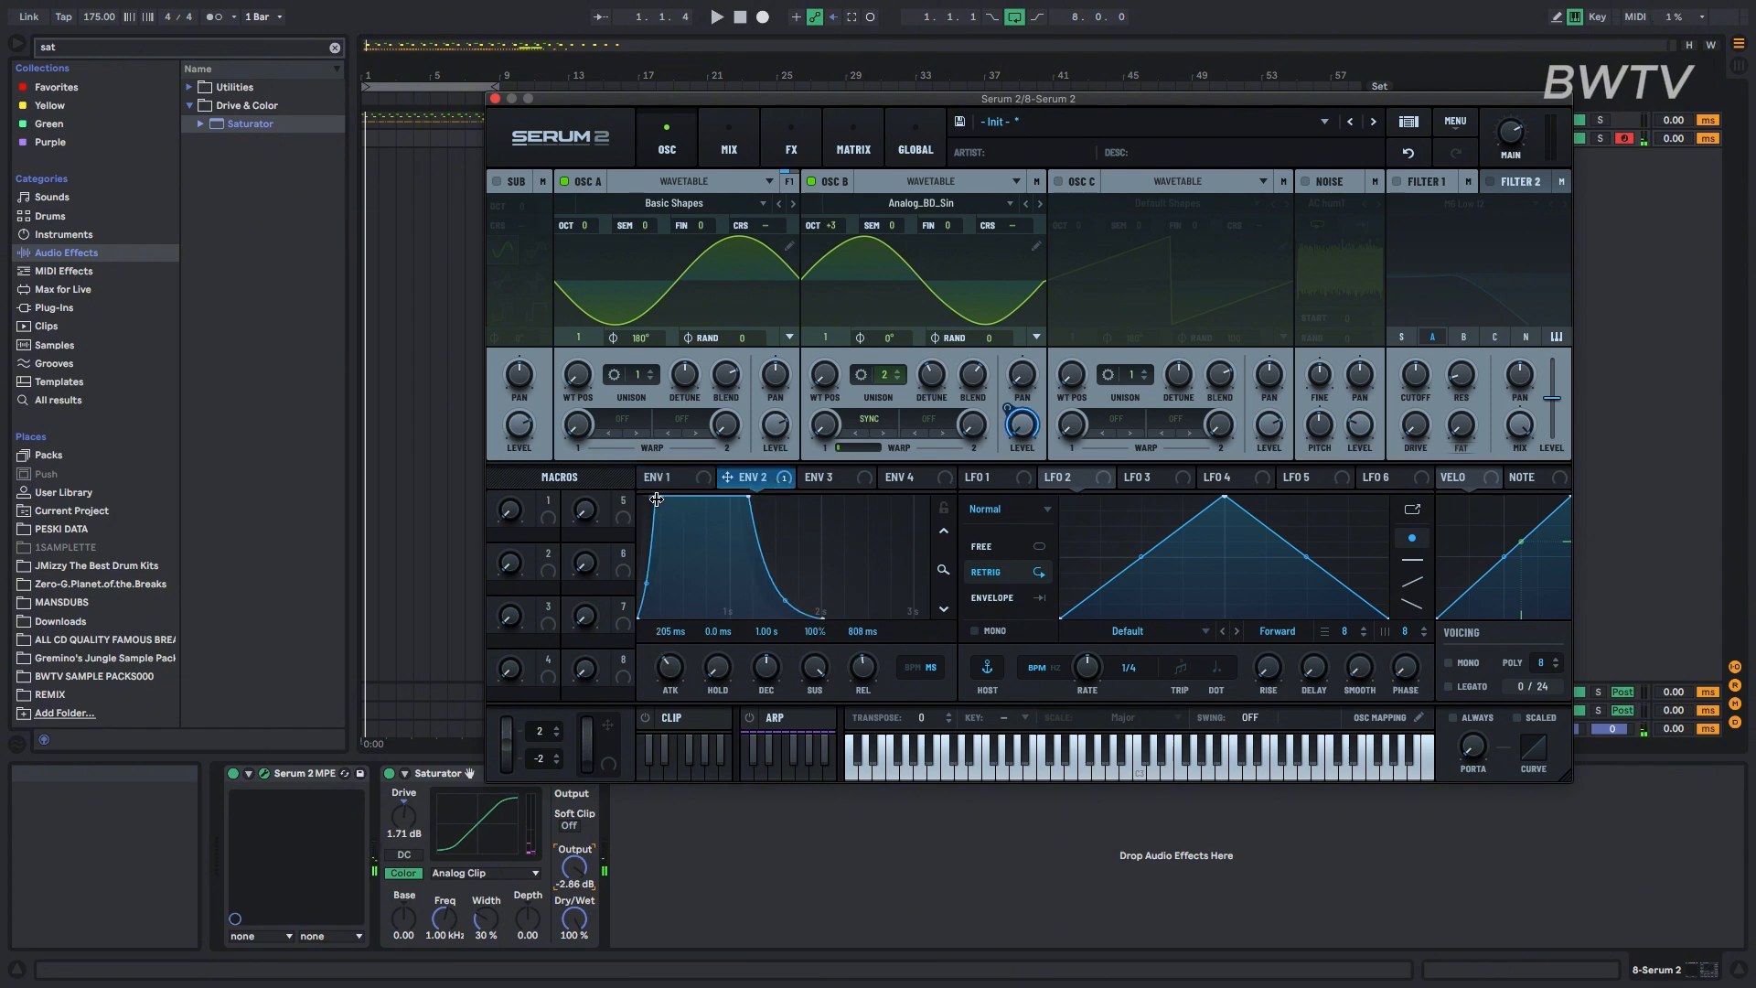
mouse_move(656, 499)
mouse_down()
mouse_move(693, 499)
mouse_move(678, 494)
mouse_up()
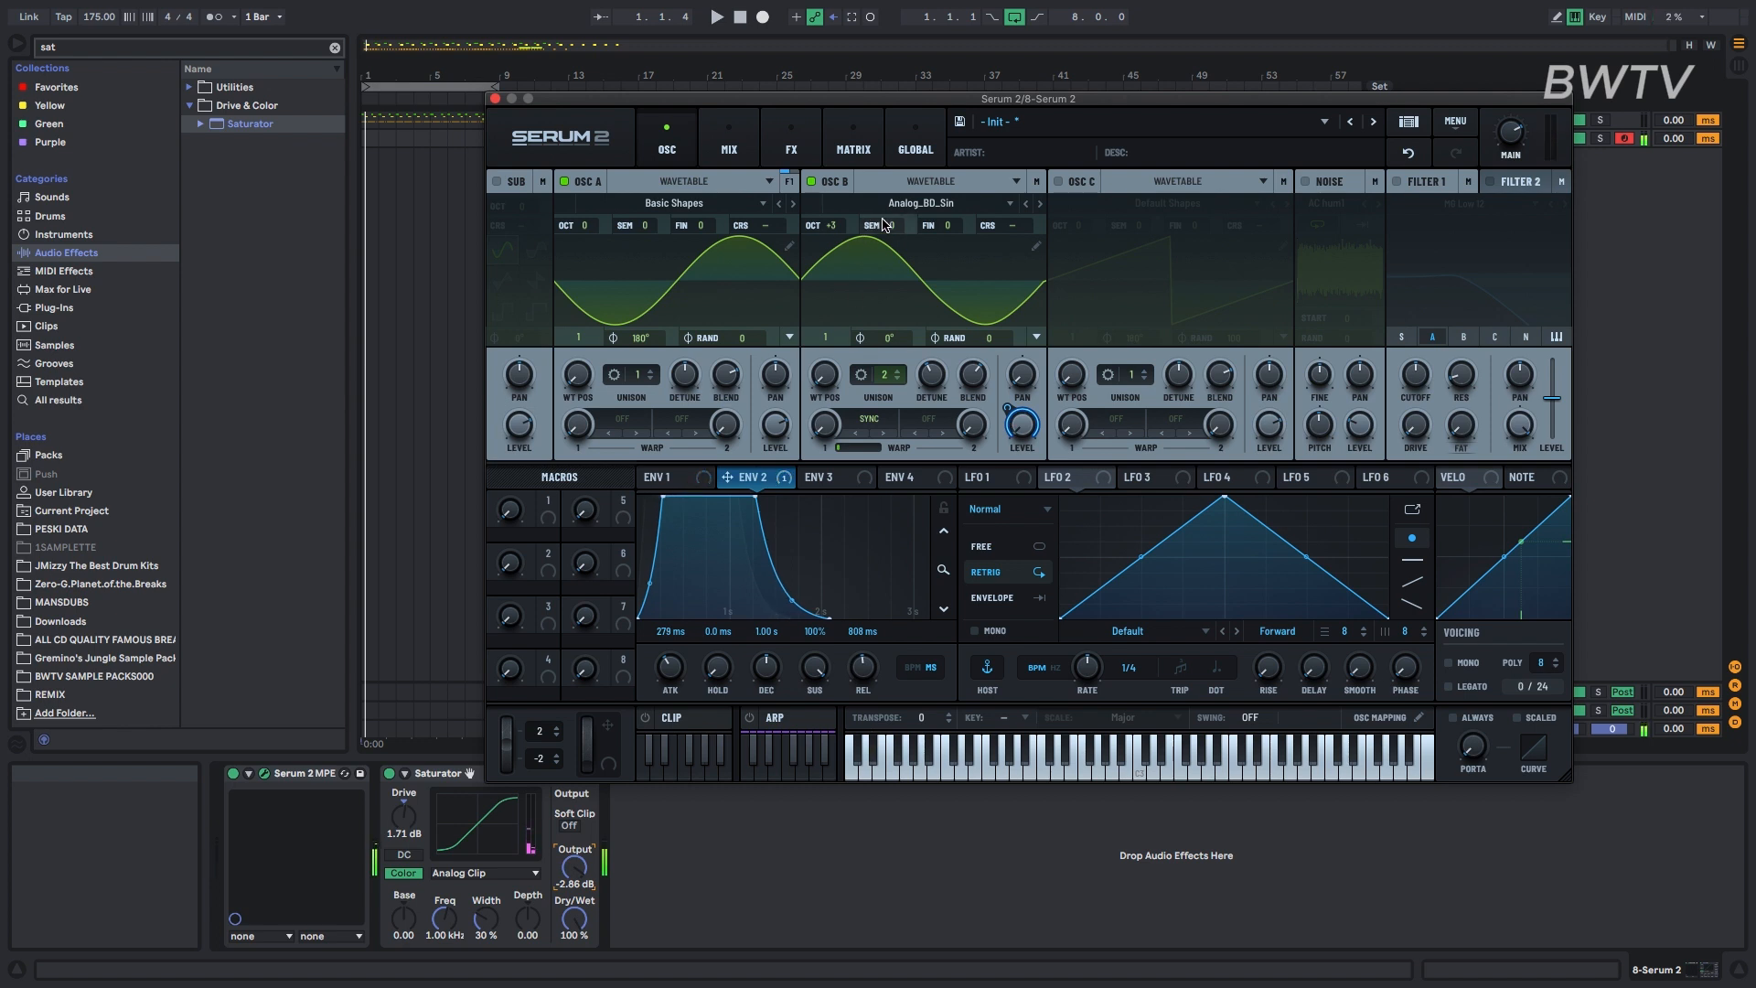
drag(892, 232, 910, 204)
drag(895, 232, 883, 307)
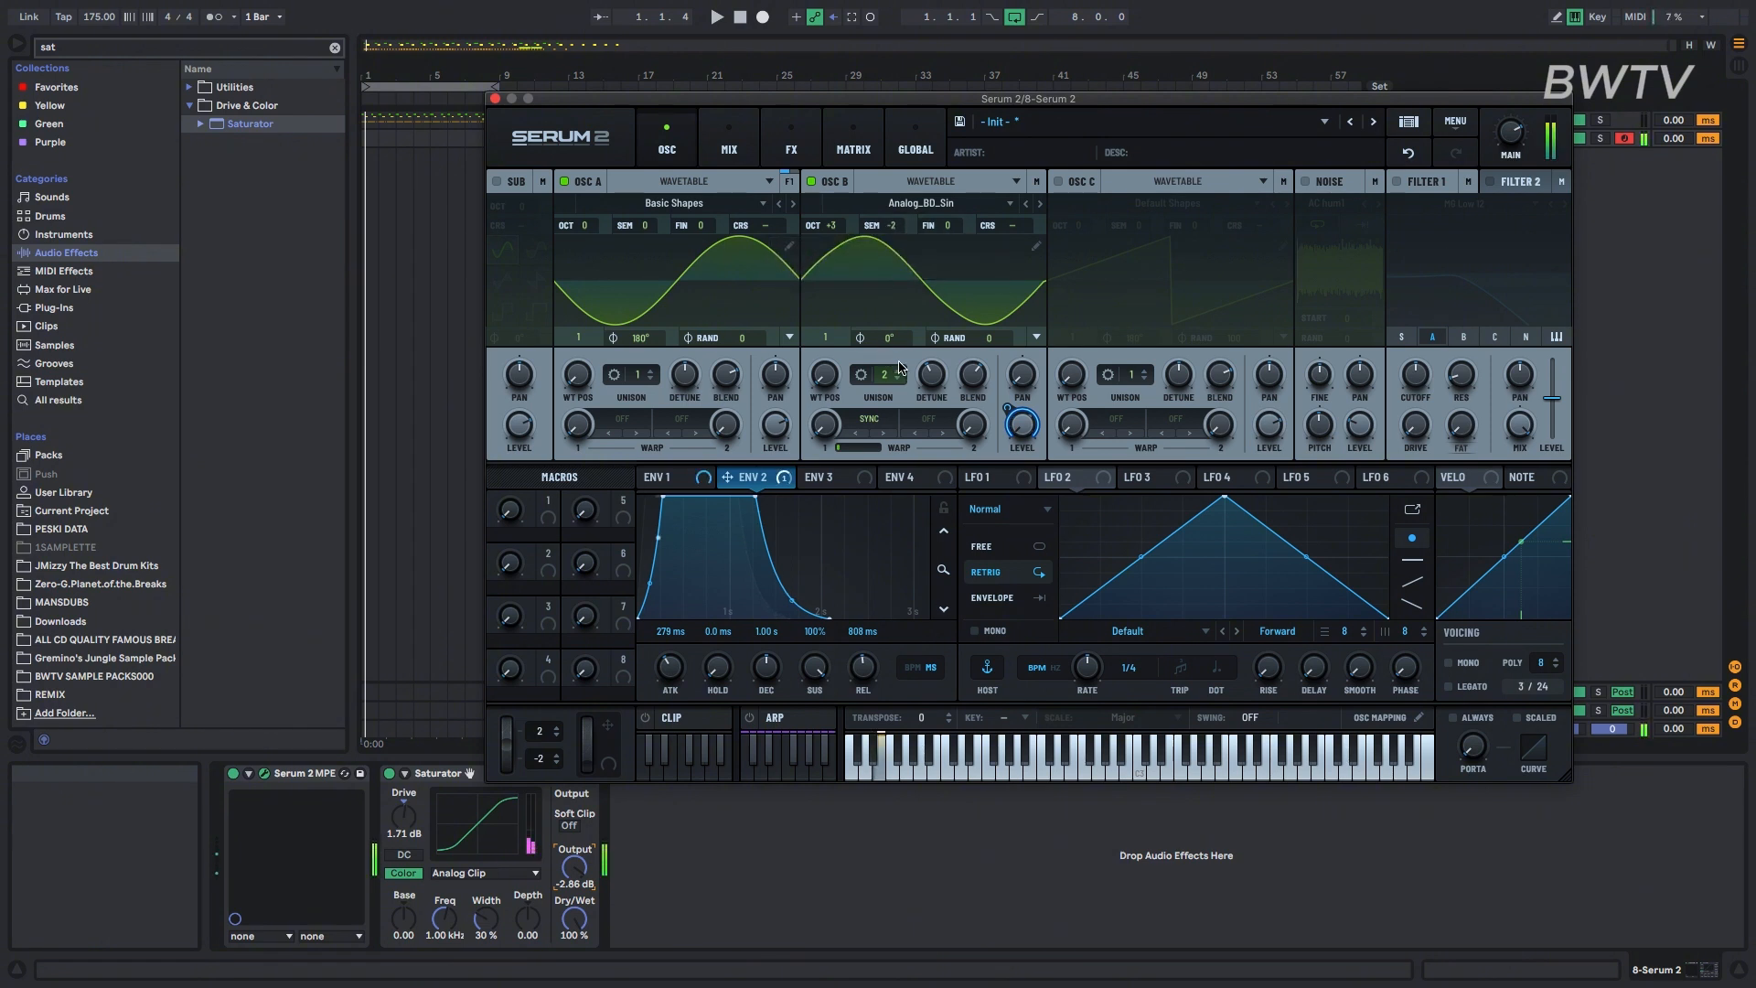
drag(846, 242, 849, 206)
Enable Filter 1 for oscillators A and B, and modulate its cutoff by 44% and its drive with Env 2.
click(1398, 182)
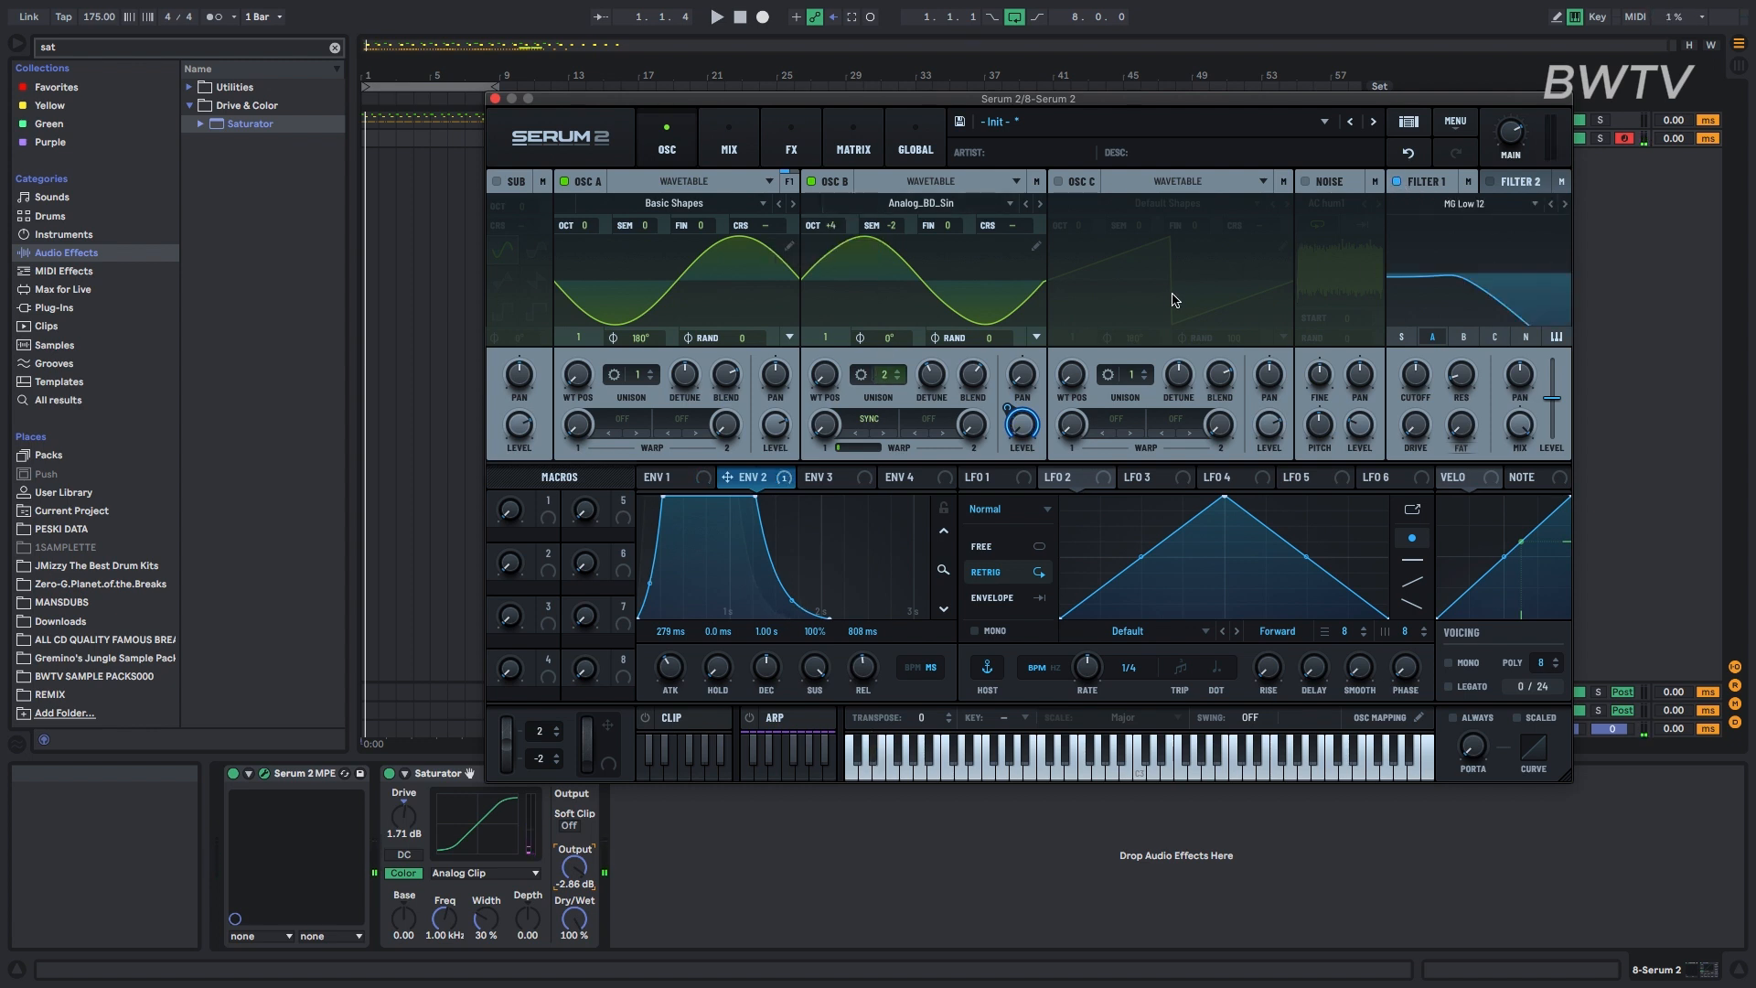
drag(773, 483, 1406, 419)
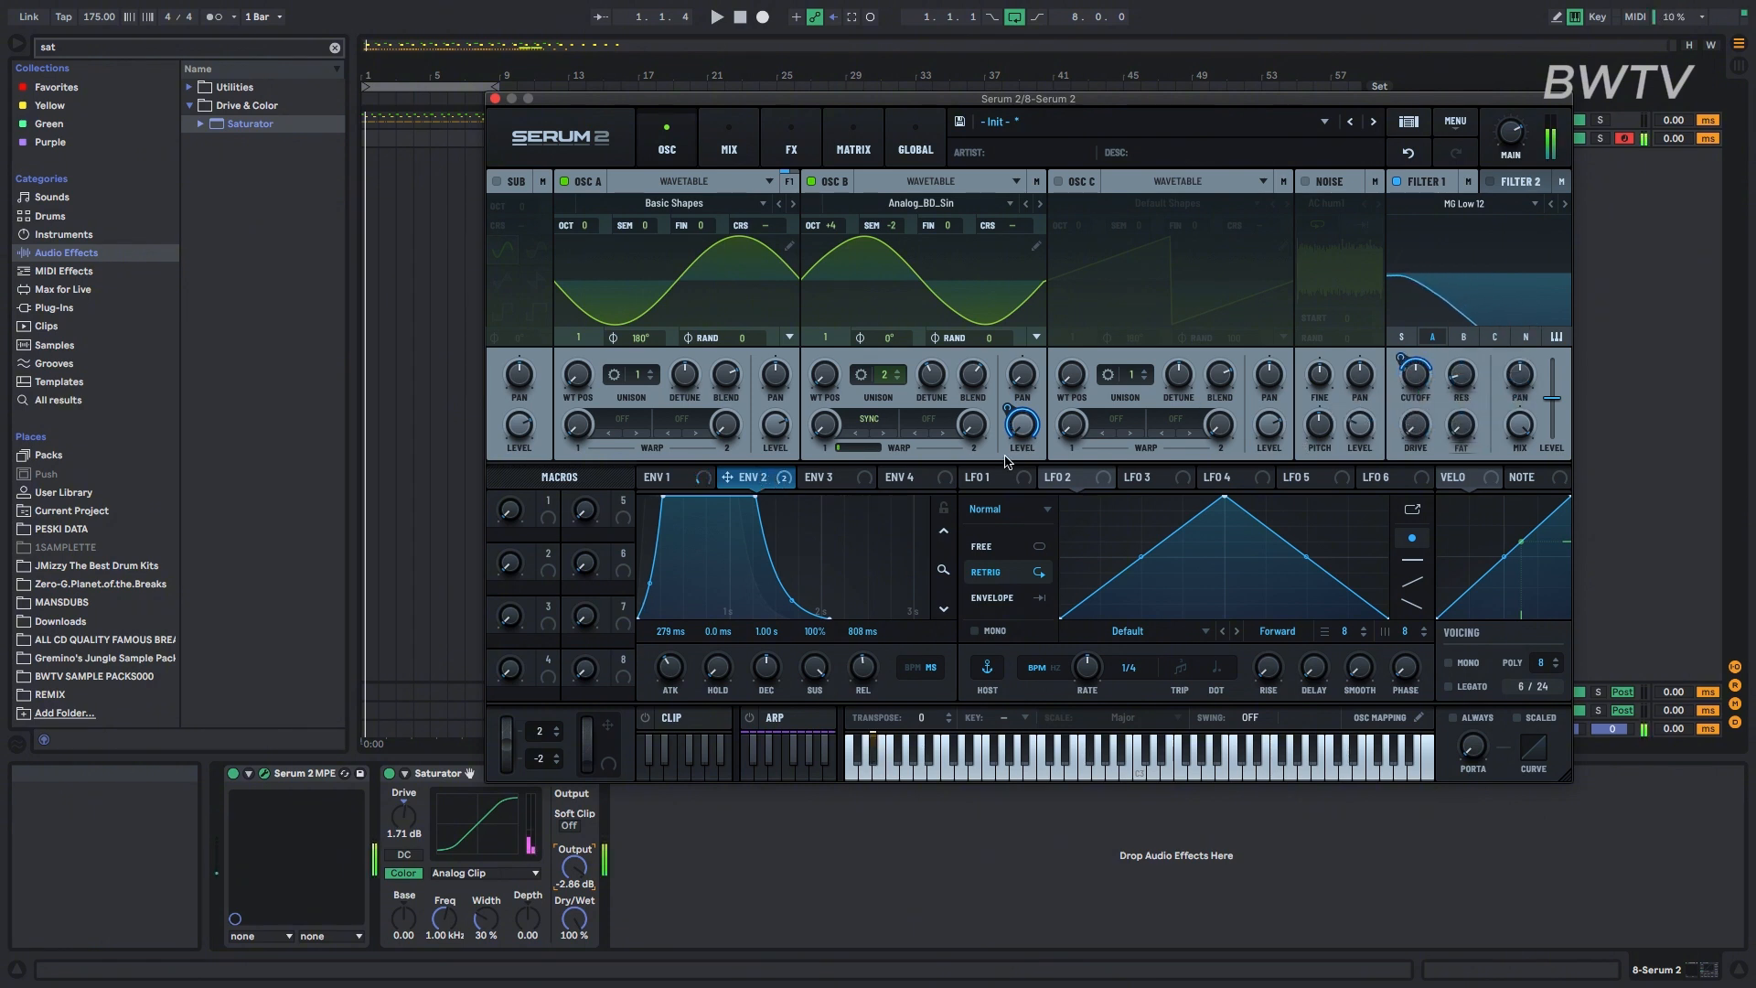
drag(785, 476, 1414, 424)
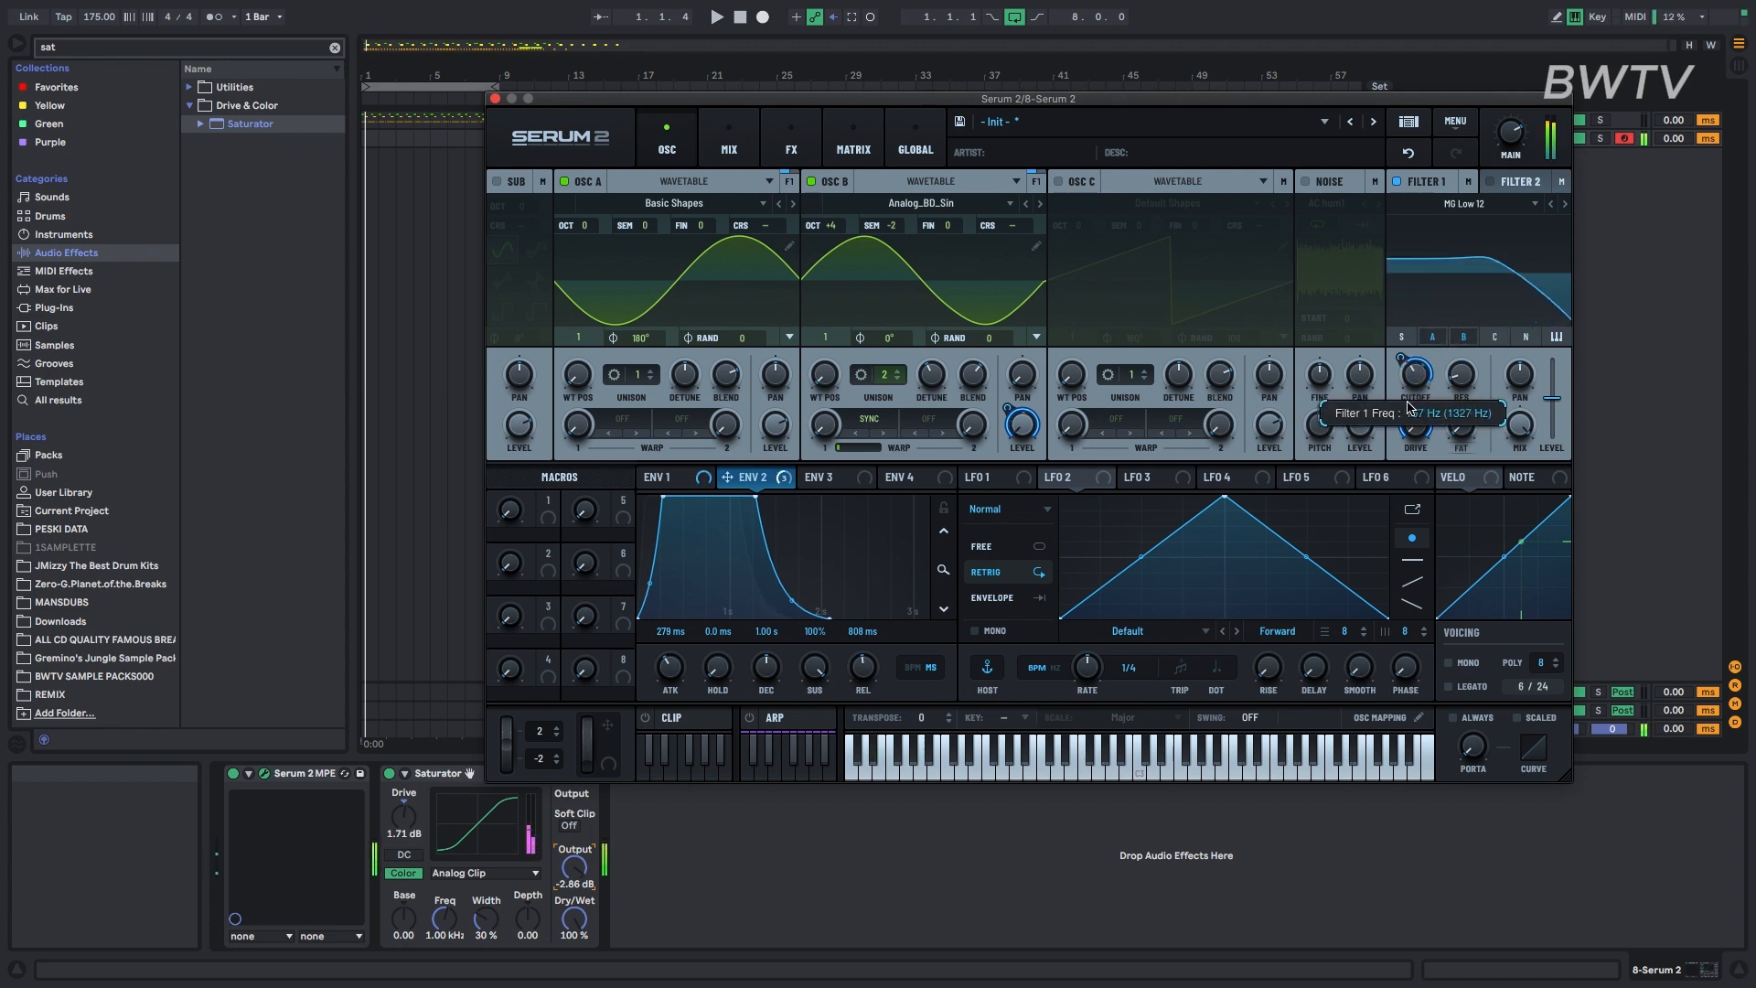
mouse_move(1402, 375)
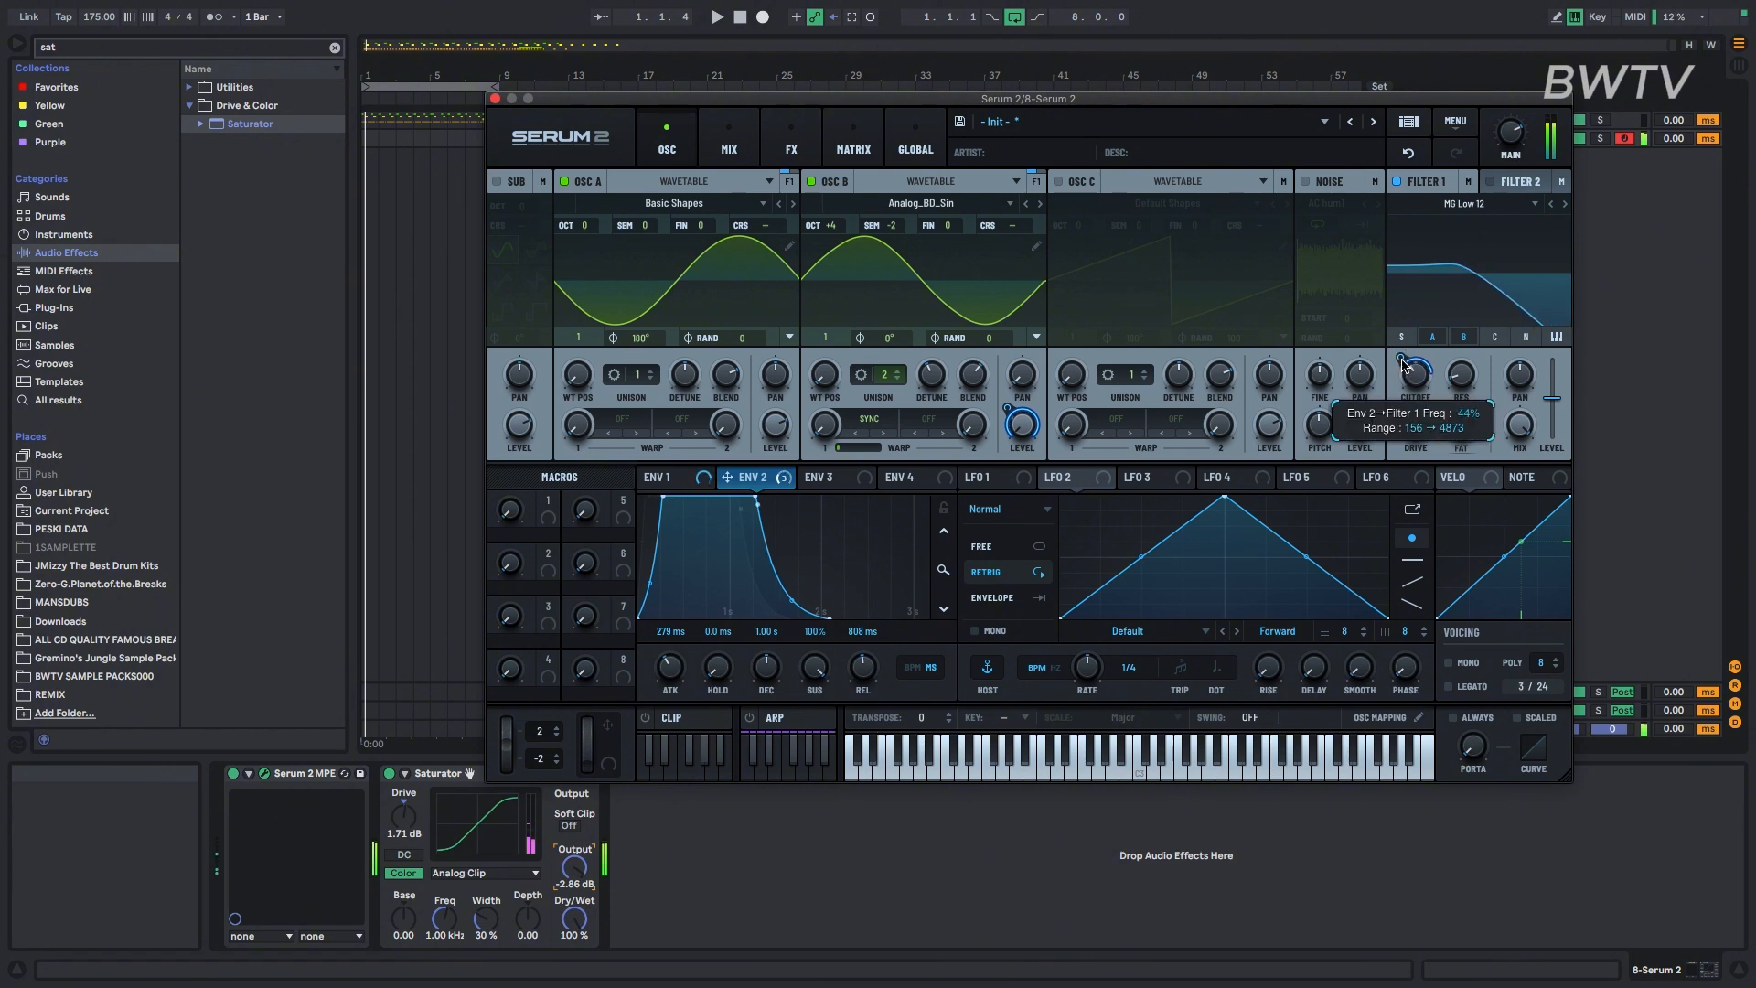
Retune oscillator B to +2 octaves and +4 semitones.
drag(829, 230, 906, 183)
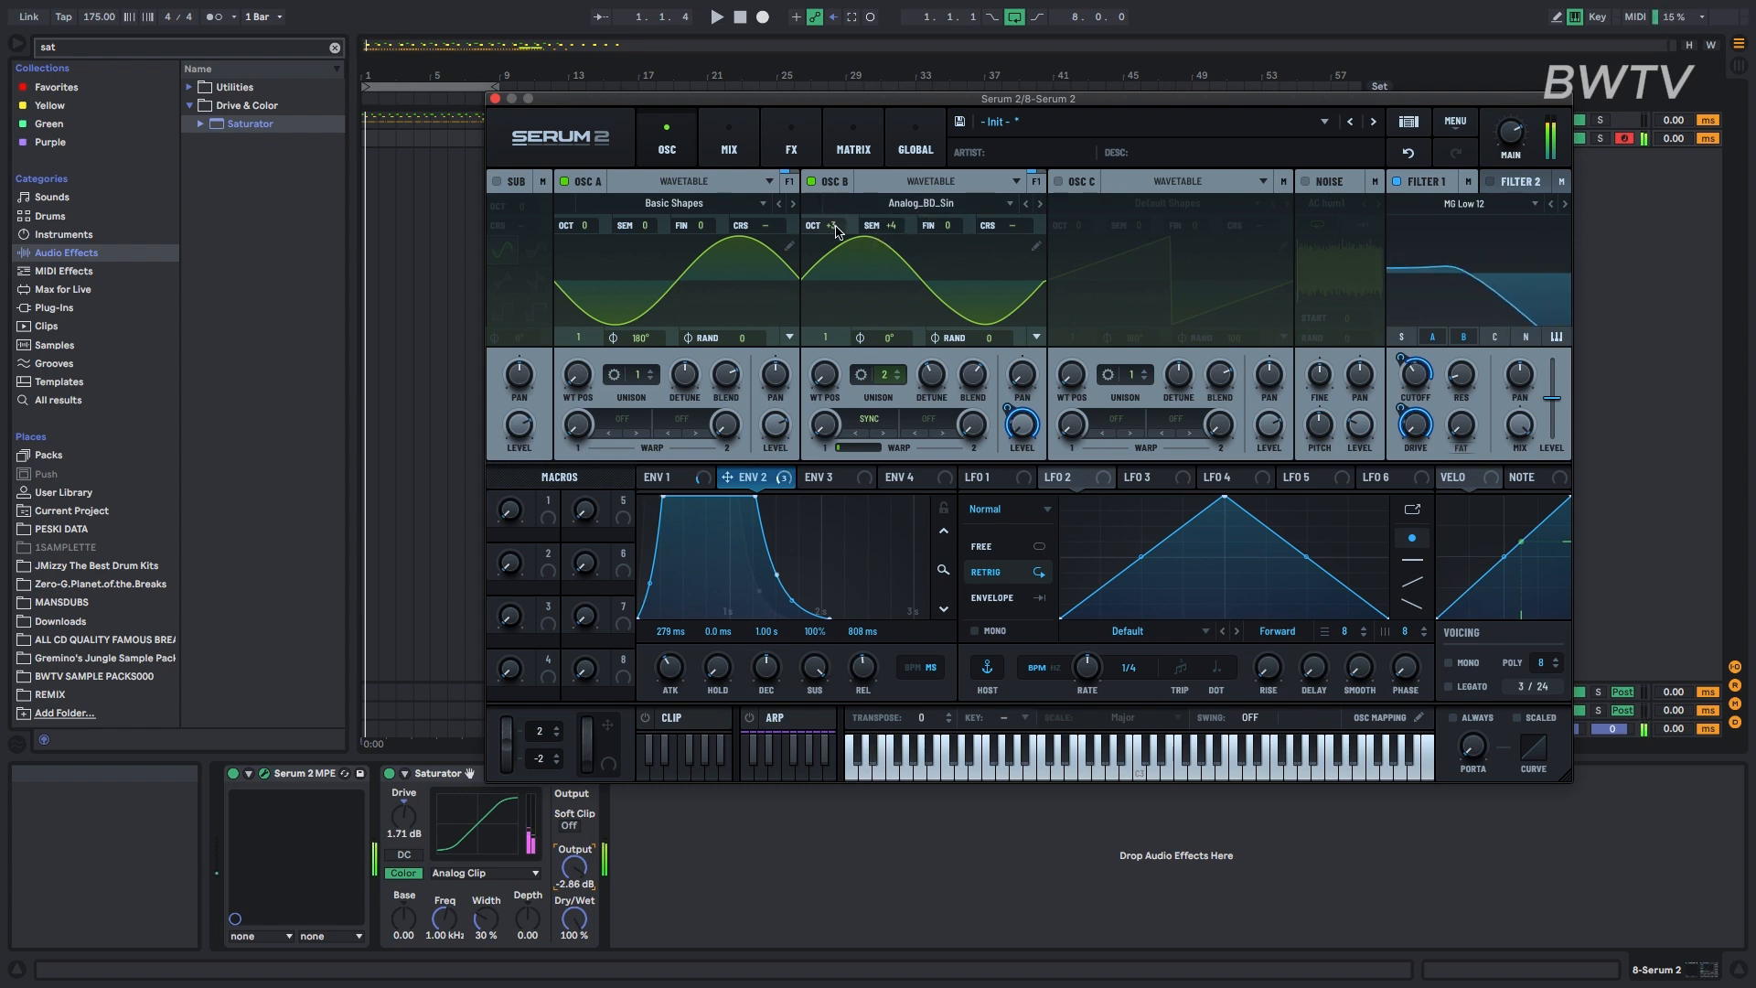
drag(829, 226, 829, 256)
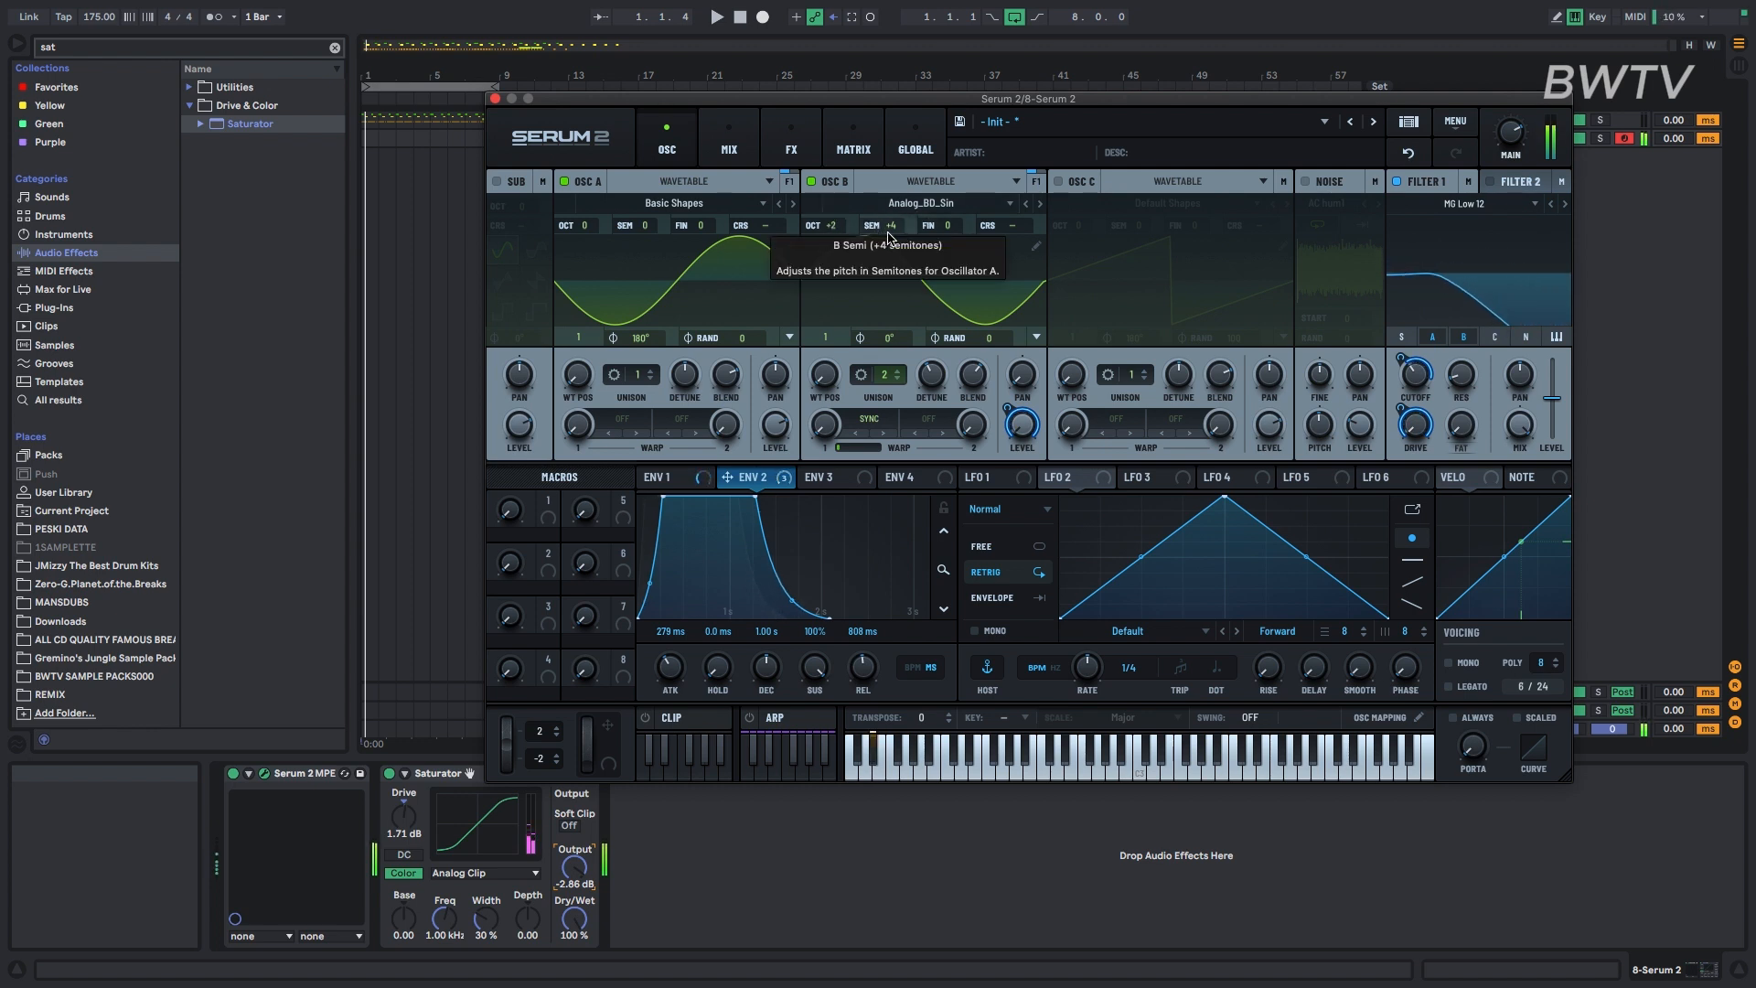
Set the main Distortion's filter to Post, modulate its frequency with Env 2, and set Q to about 0.5.
click(791, 146)
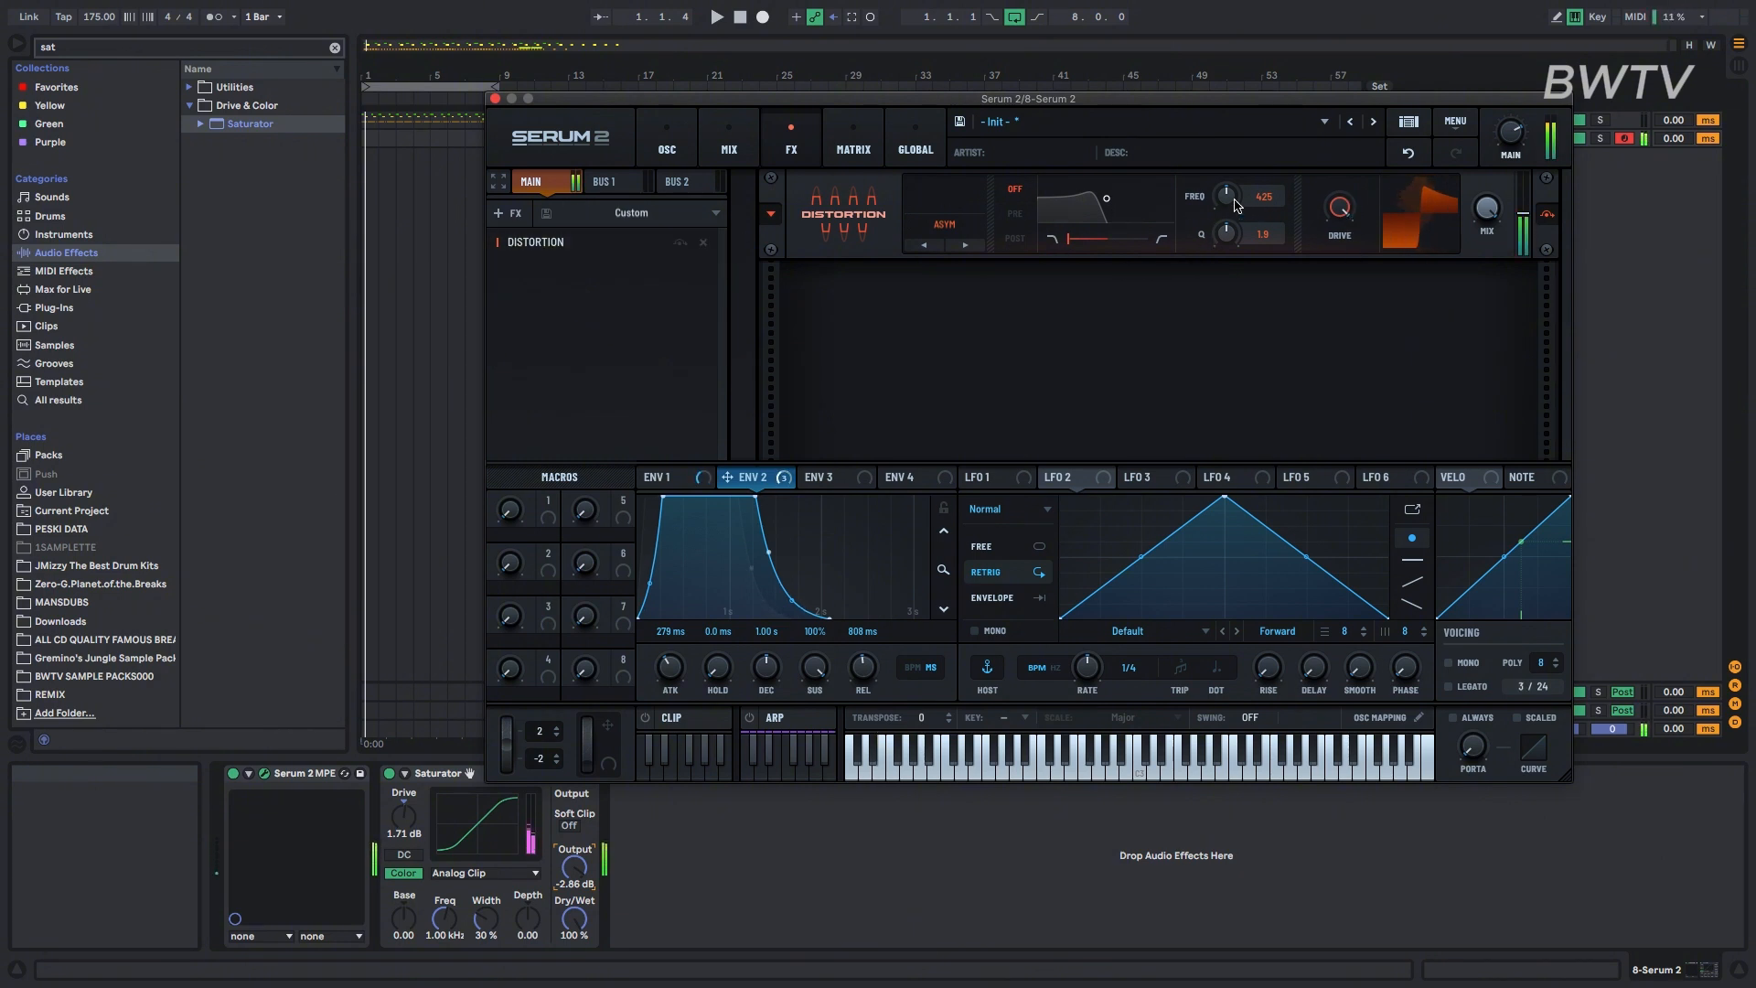
mouse_move(1228, 199)
mouse_down()
mouse_move(1215, 275)
mouse_move(1228, 194)
mouse_up()
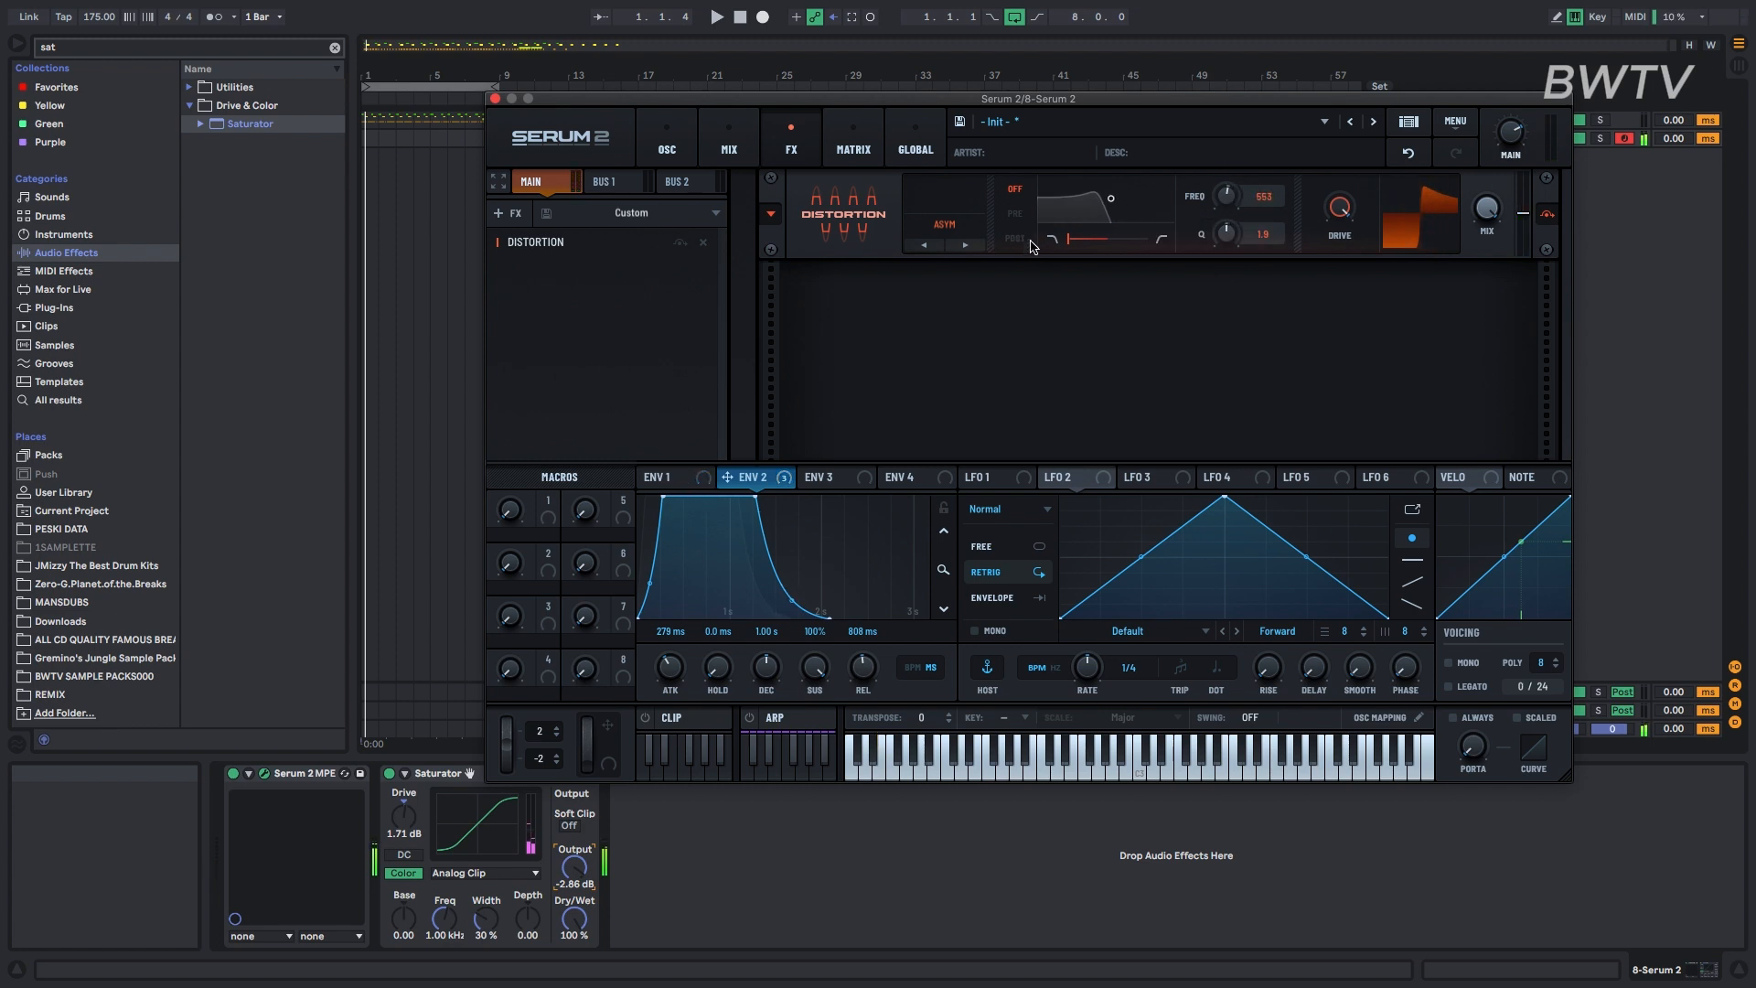
click(1015, 238)
mouse_move(1110, 197)
mouse_down()
mouse_move(1074, 203)
mouse_move(1096, 202)
mouse_up()
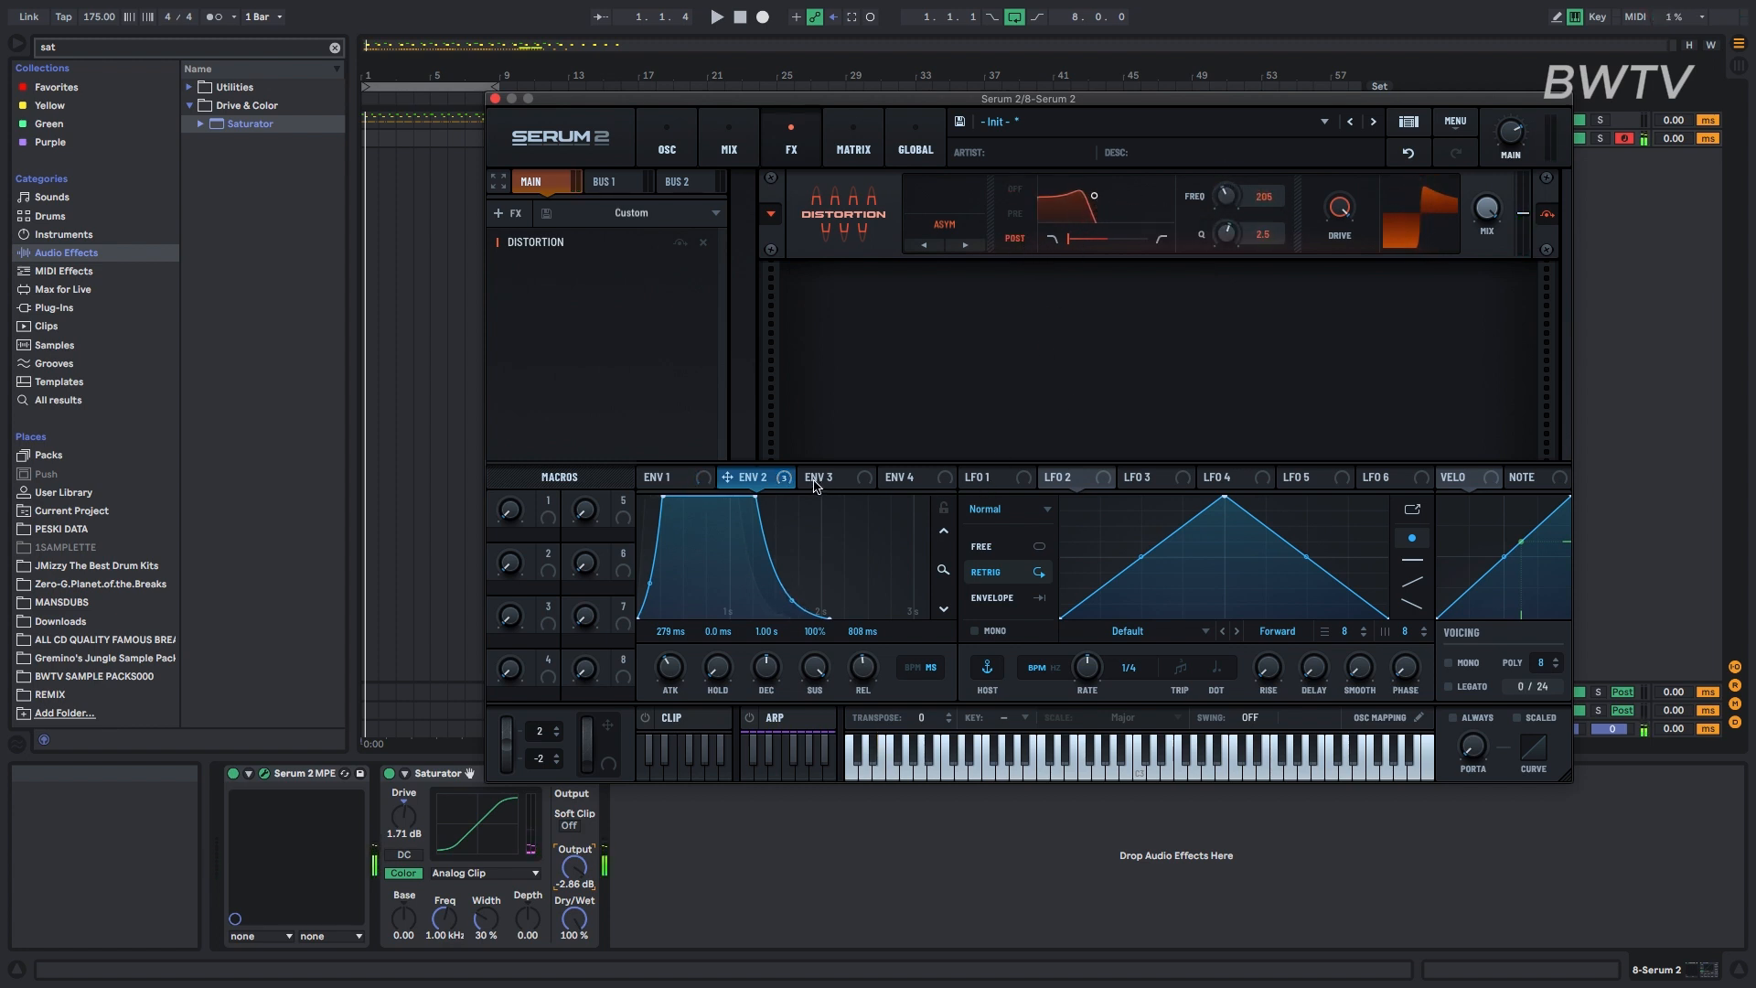
drag(769, 480, 1216, 298)
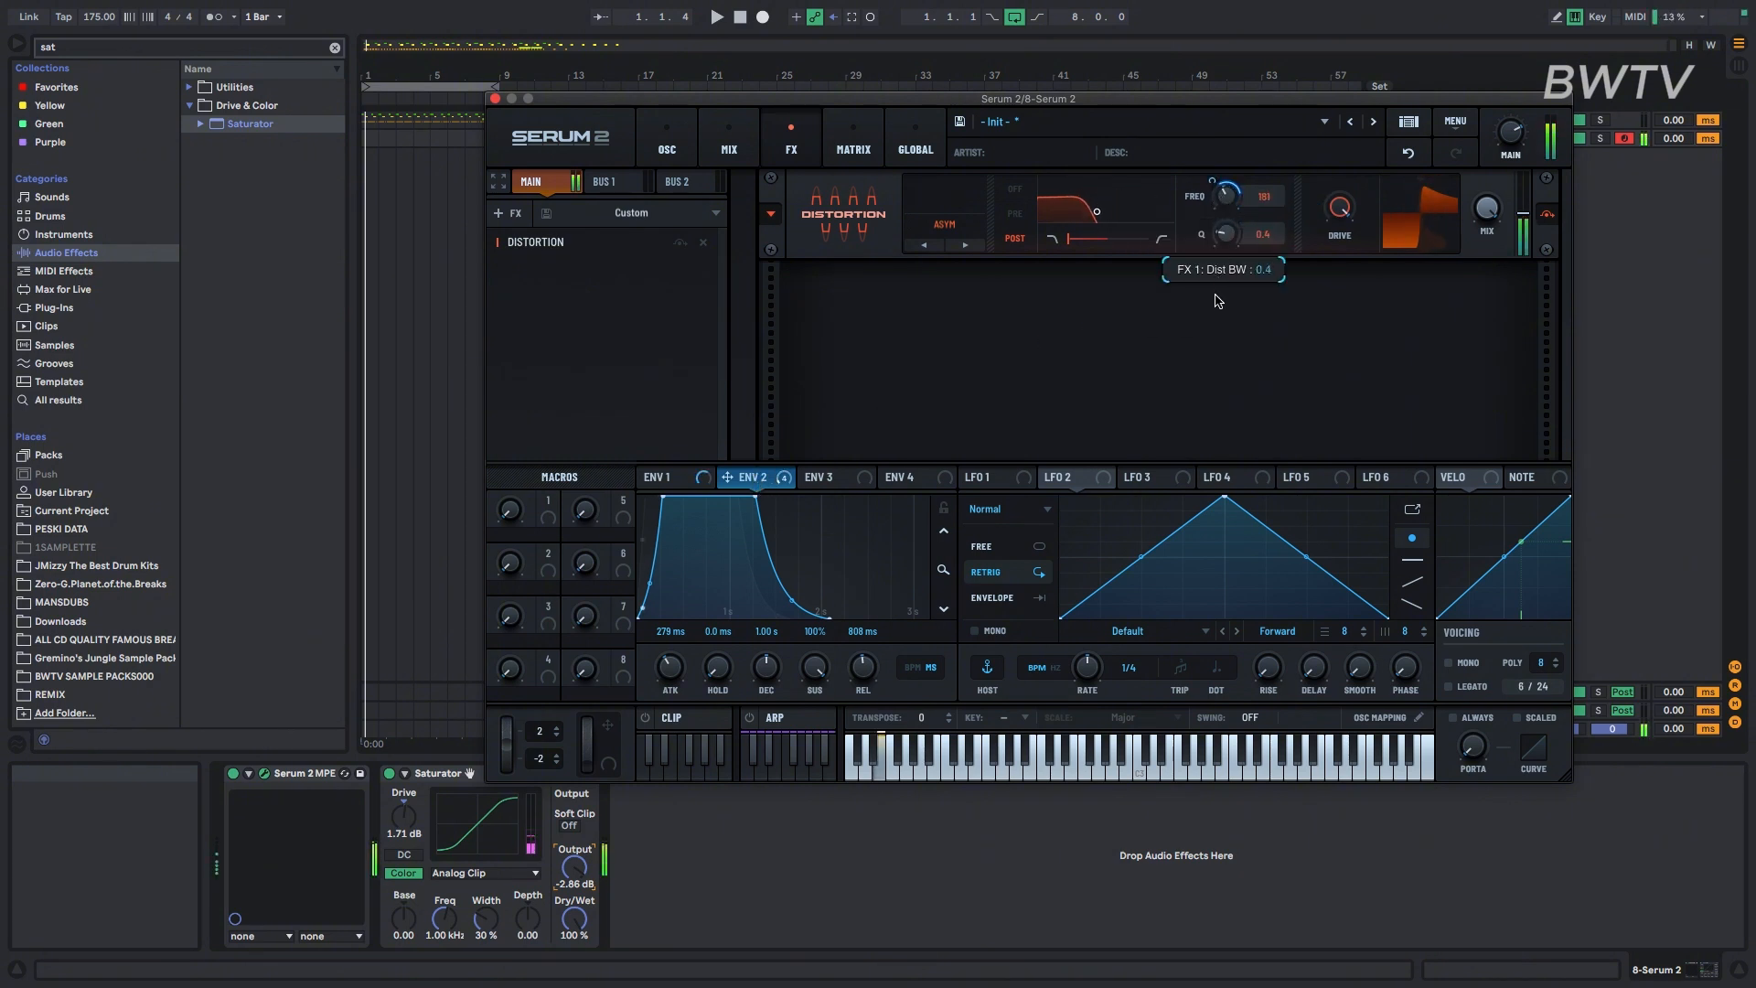
drag(1223, 202, 1222, 192)
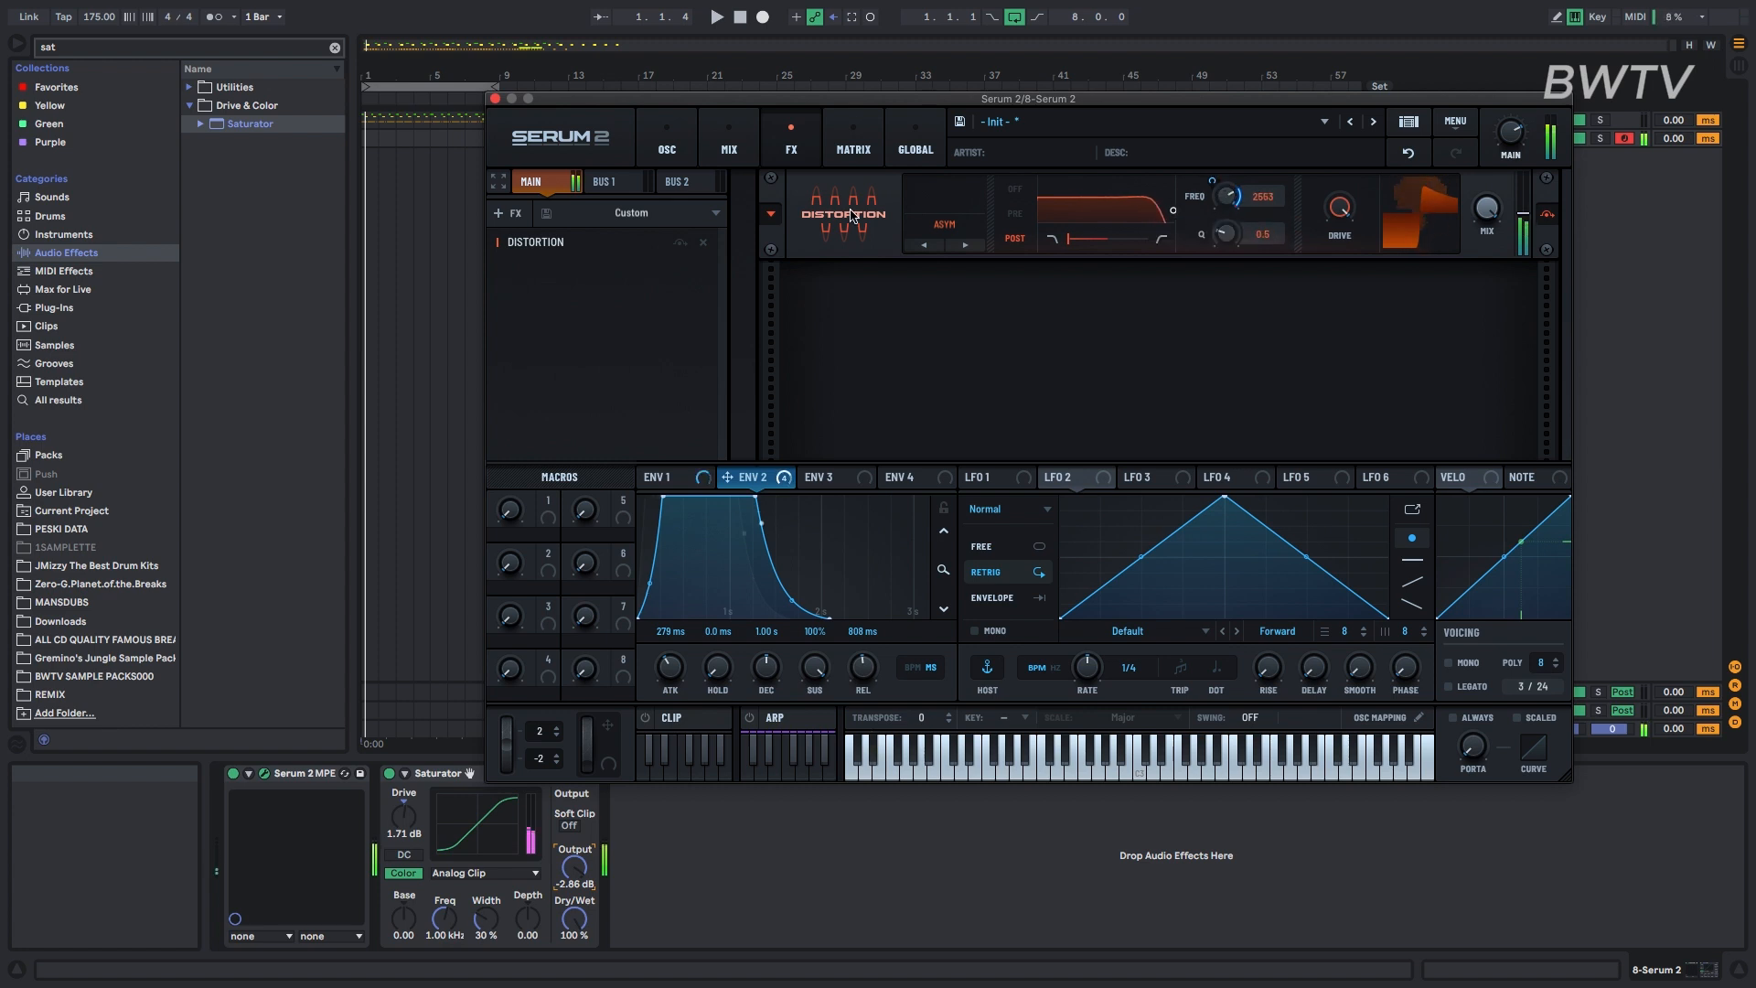
Enable the noise oscillator with the AC hum1 sample and modulate its level with Env 2.
click(666, 142)
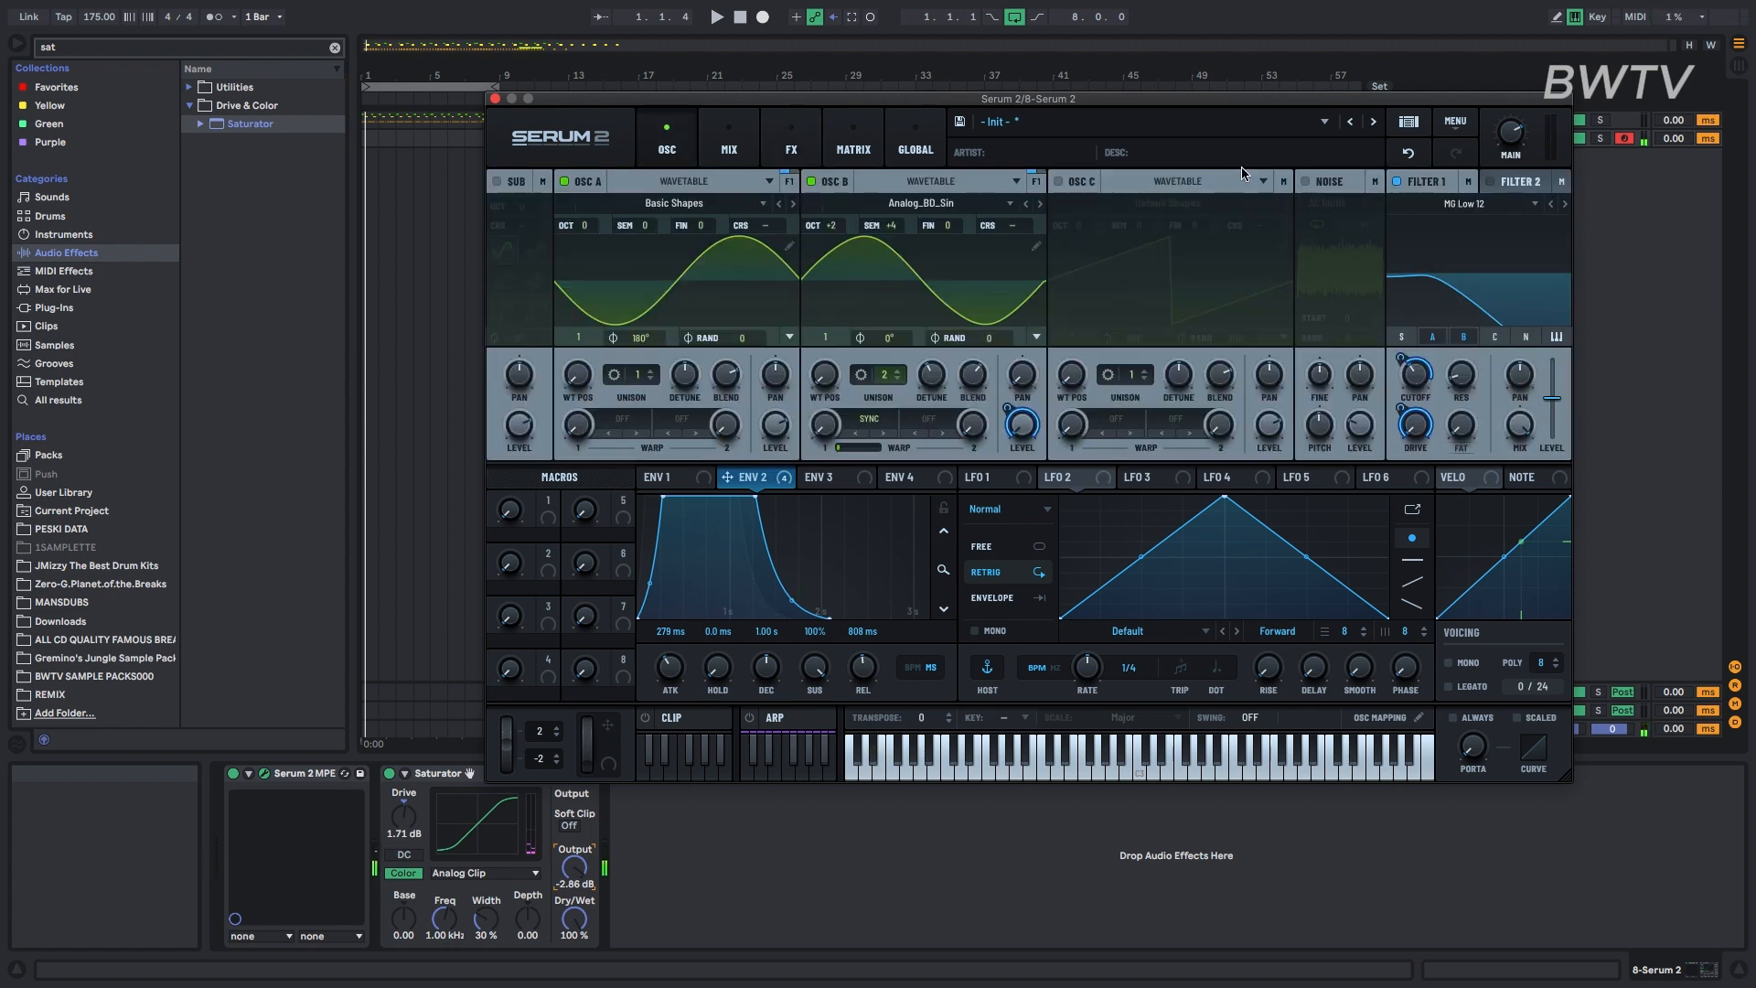
click(1305, 181)
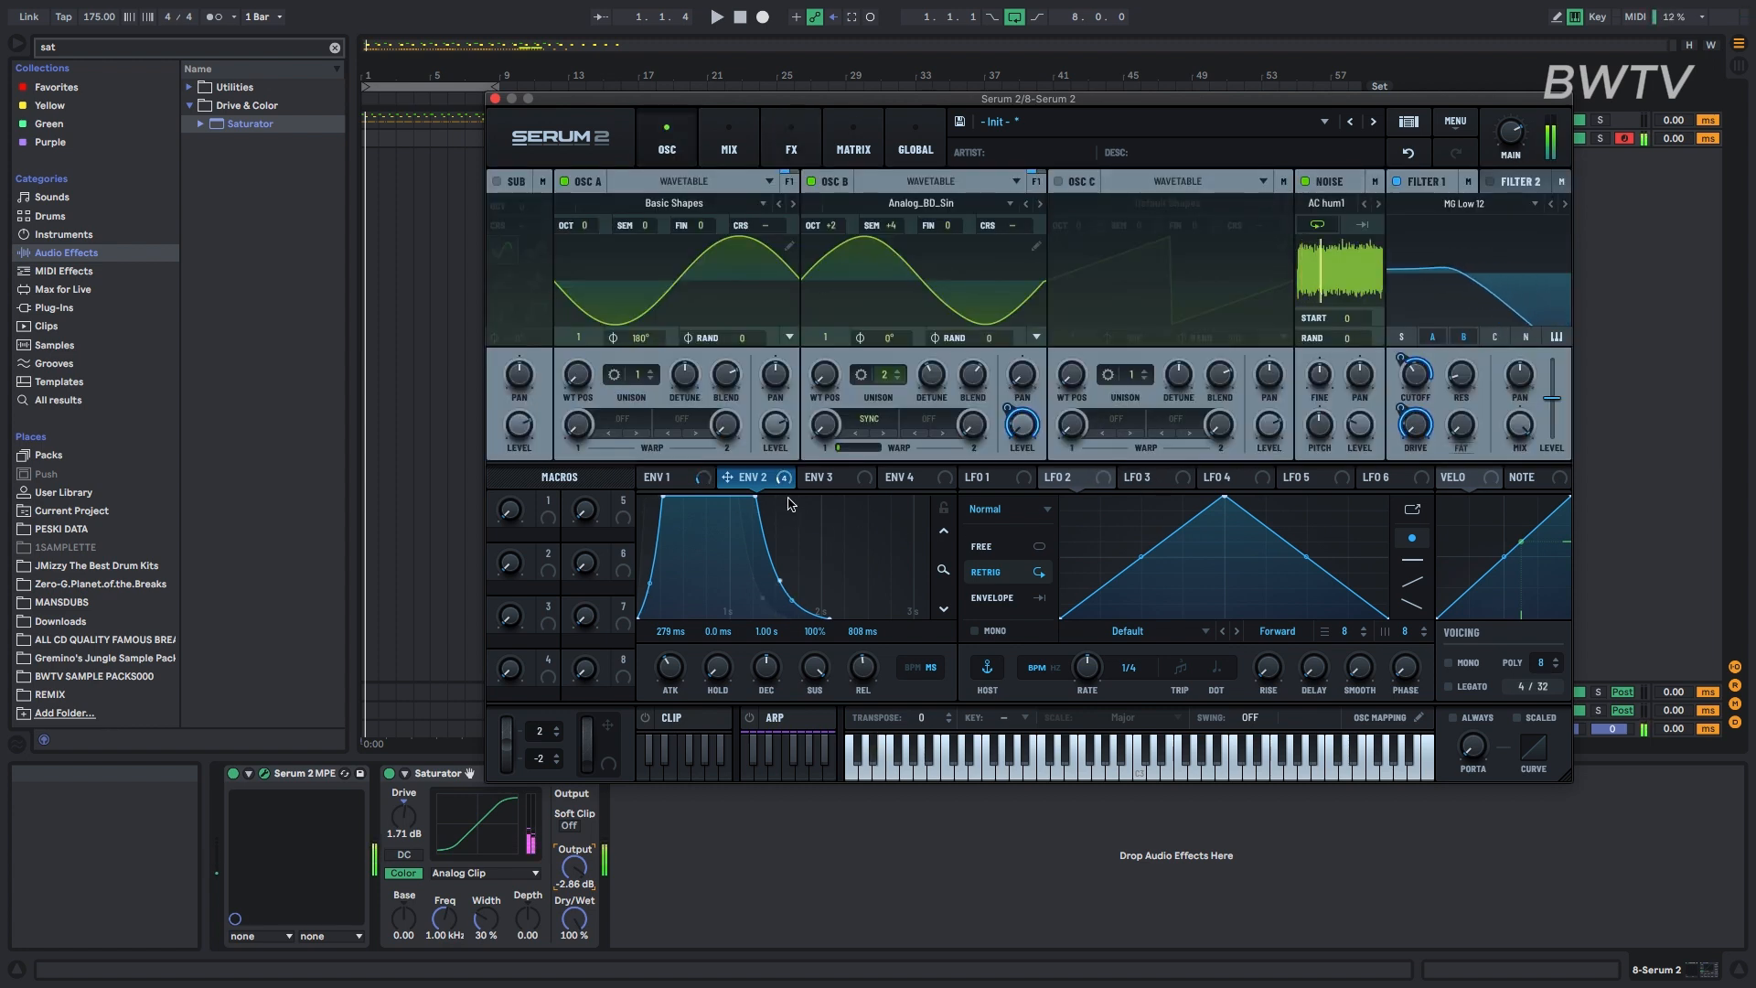
drag(1360, 426, 1352, 407)
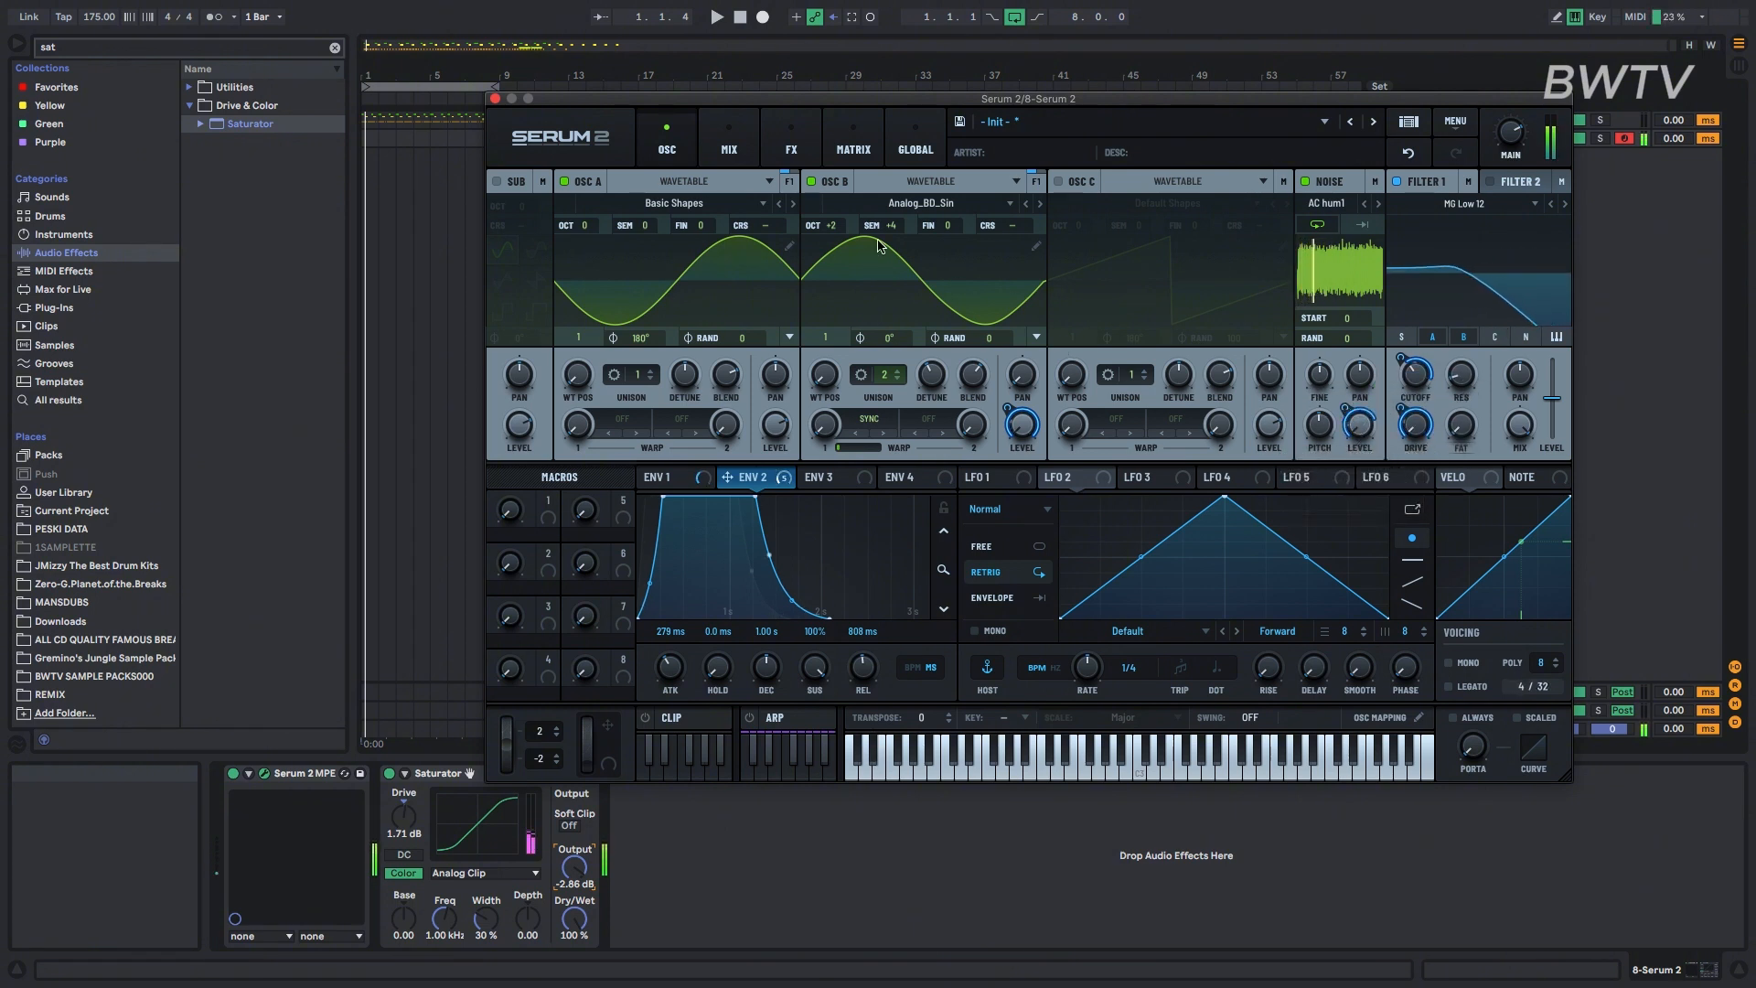
Raise oscillator B to +3 octaves and modulate oscillator A's level with Env 1.
drag(828, 226, 847, 215)
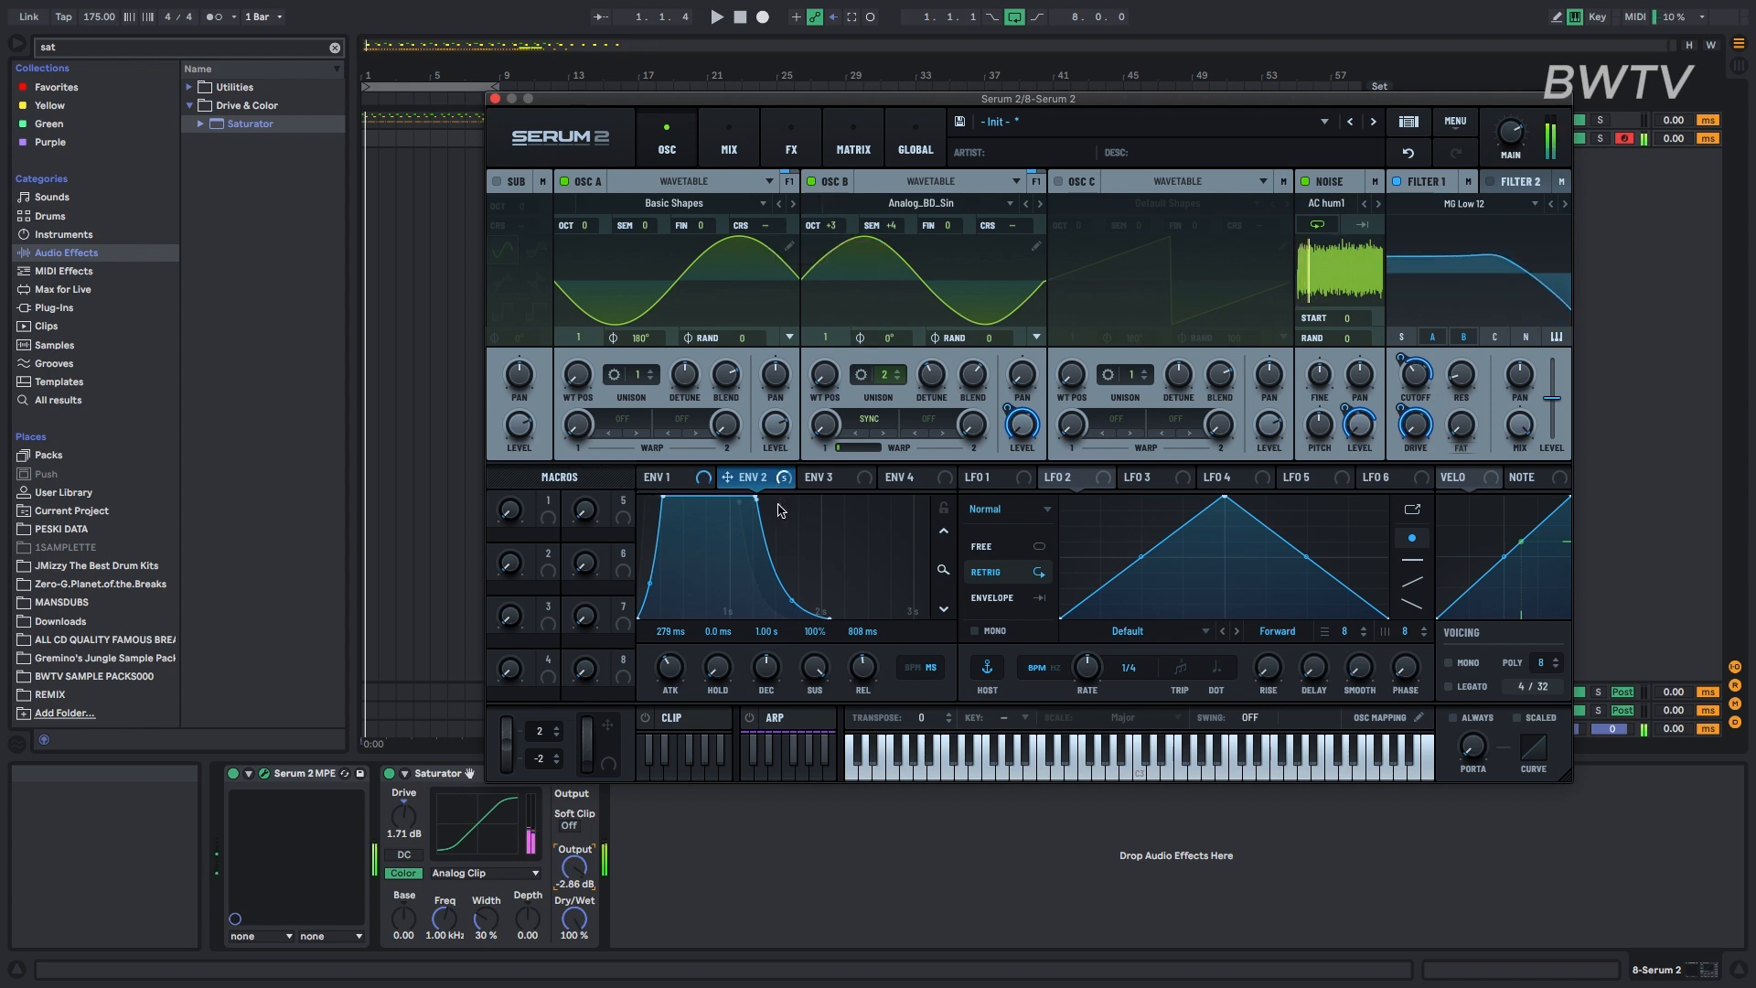
click(710, 473)
drag(715, 461, 776, 425)
drag(776, 425, 765, 556)
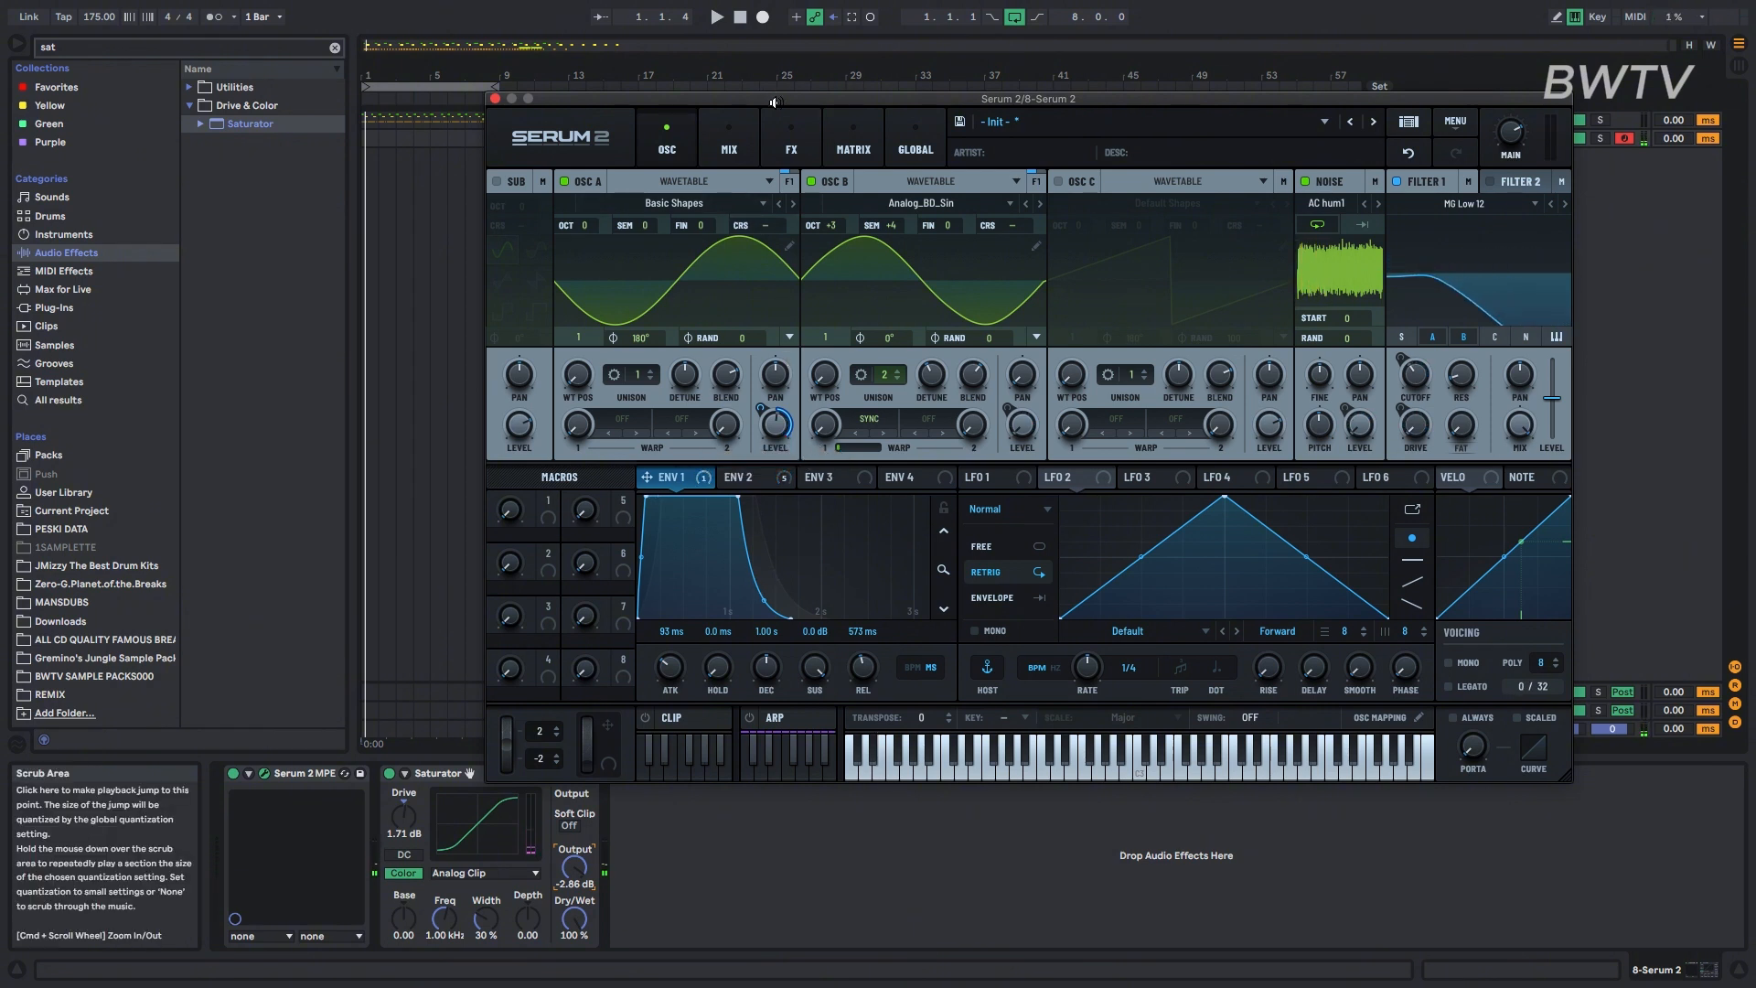
Enable oscillator C and load the Analog_BD_Sin wavetable into it.
click(1058, 182)
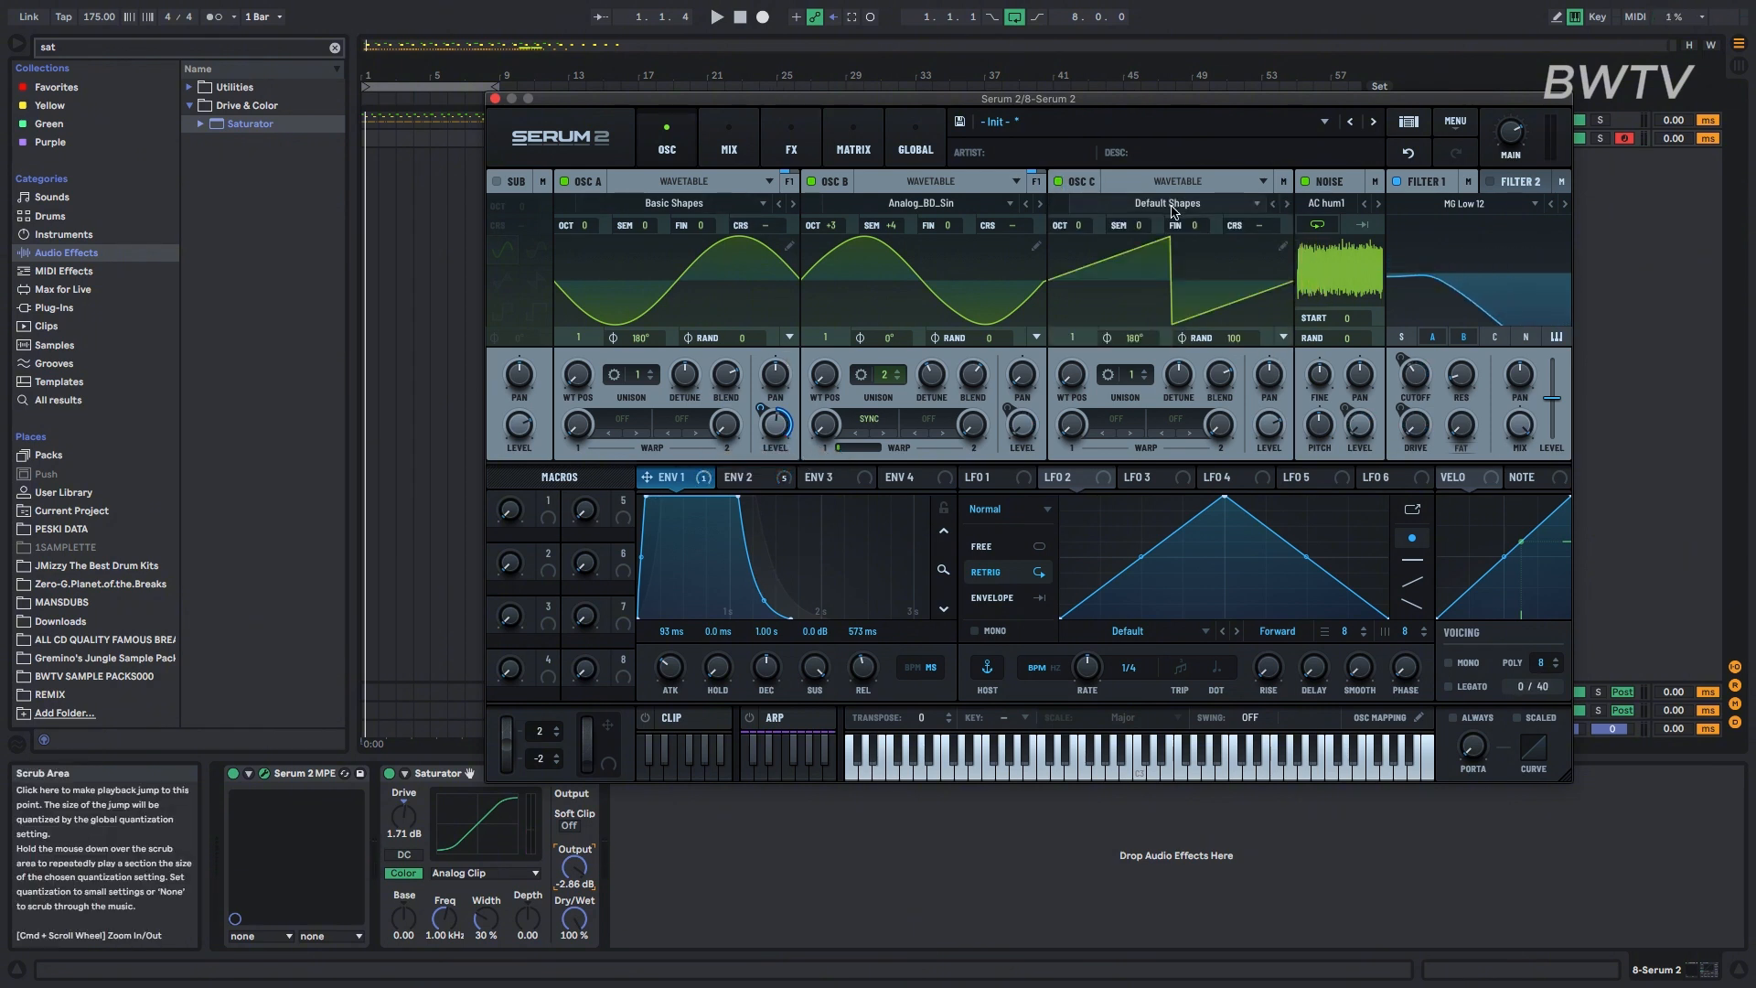
click(1173, 205)
mouse_move(1179, 224)
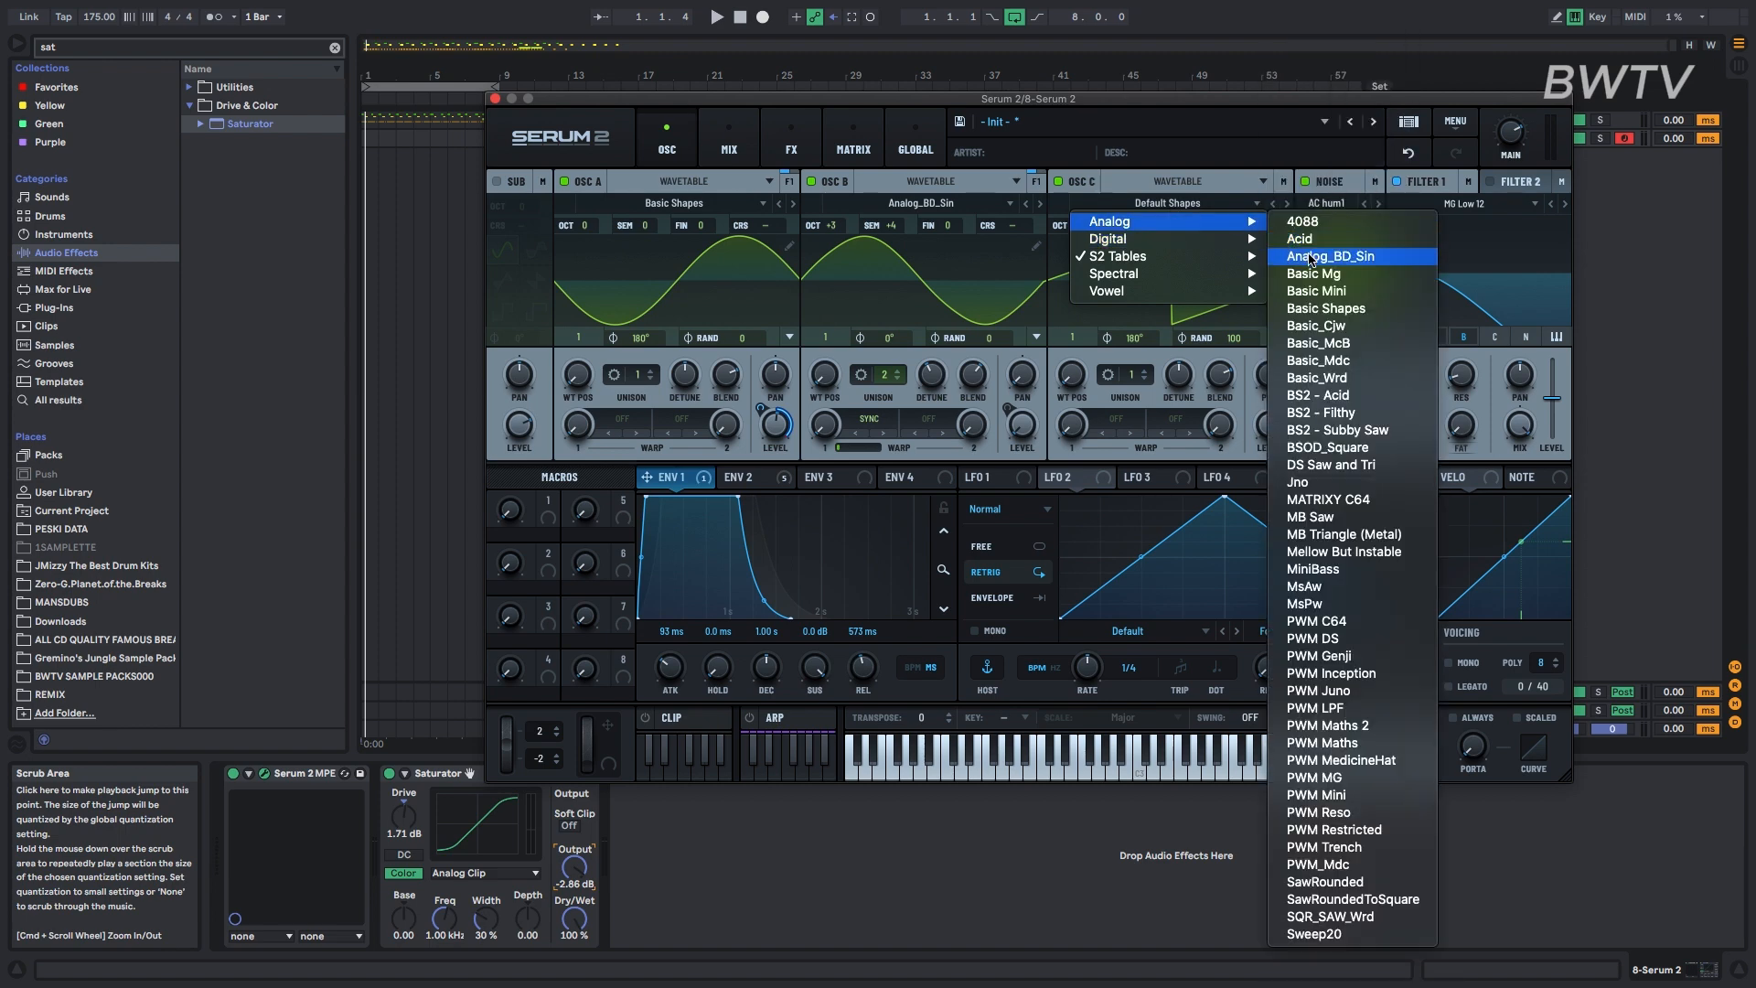
click(1298, 256)
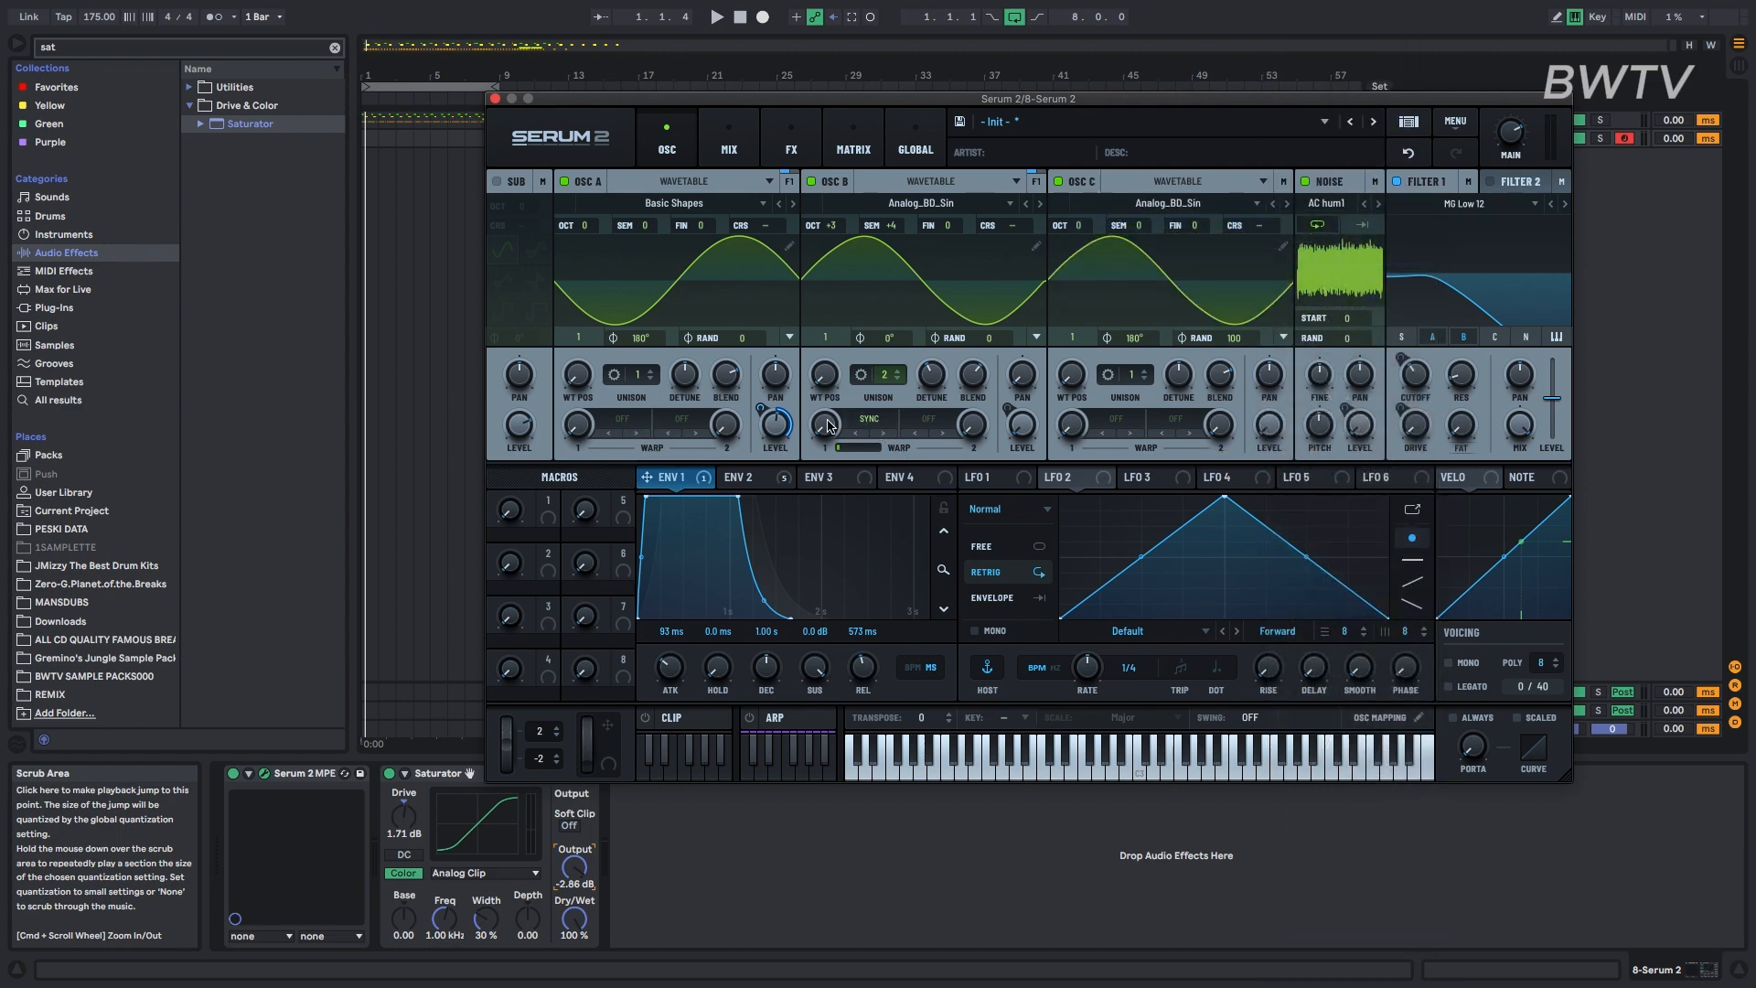
Set oscillator B to +1 octave and change its warp mode to Asym +, adjusting the warp amount.
drag(810, 432, 830, 315)
drag(828, 225, 825, 282)
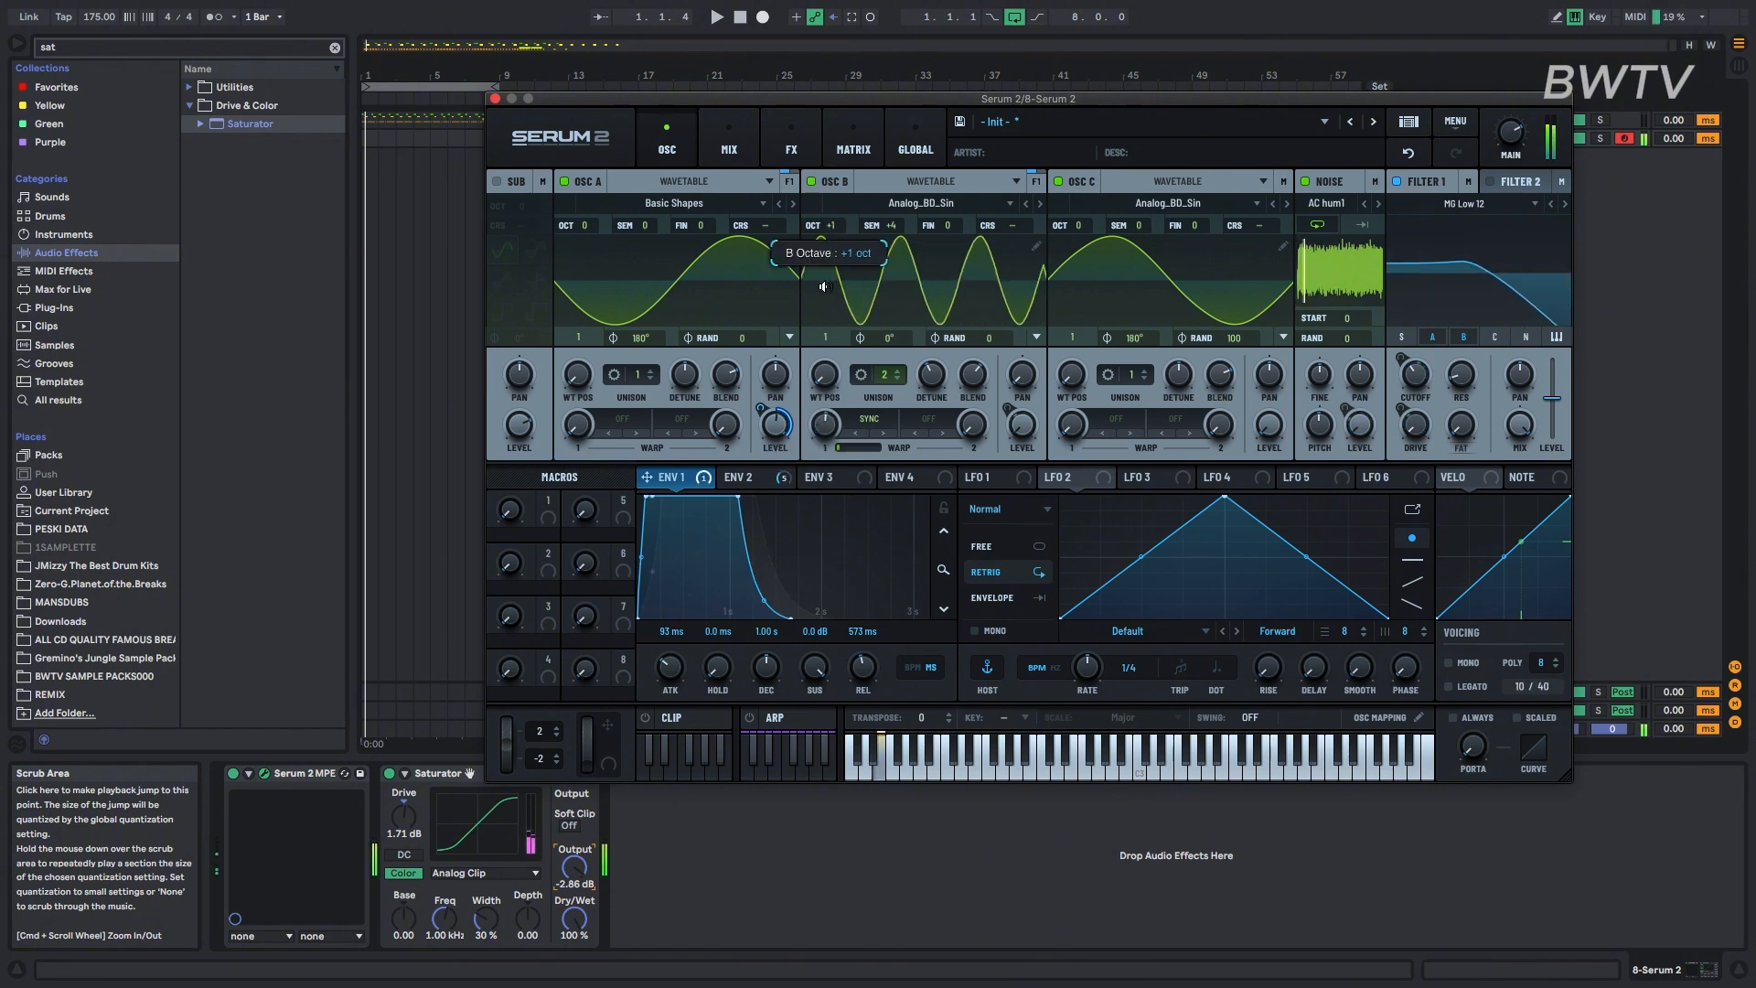
click(883, 433)
click(884, 433)
click(884, 433)
drag(825, 425, 747, 446)
click(886, 433)
Set oscillator A's warp mode first to PD (B) and finally to PD (C).
click(622, 419)
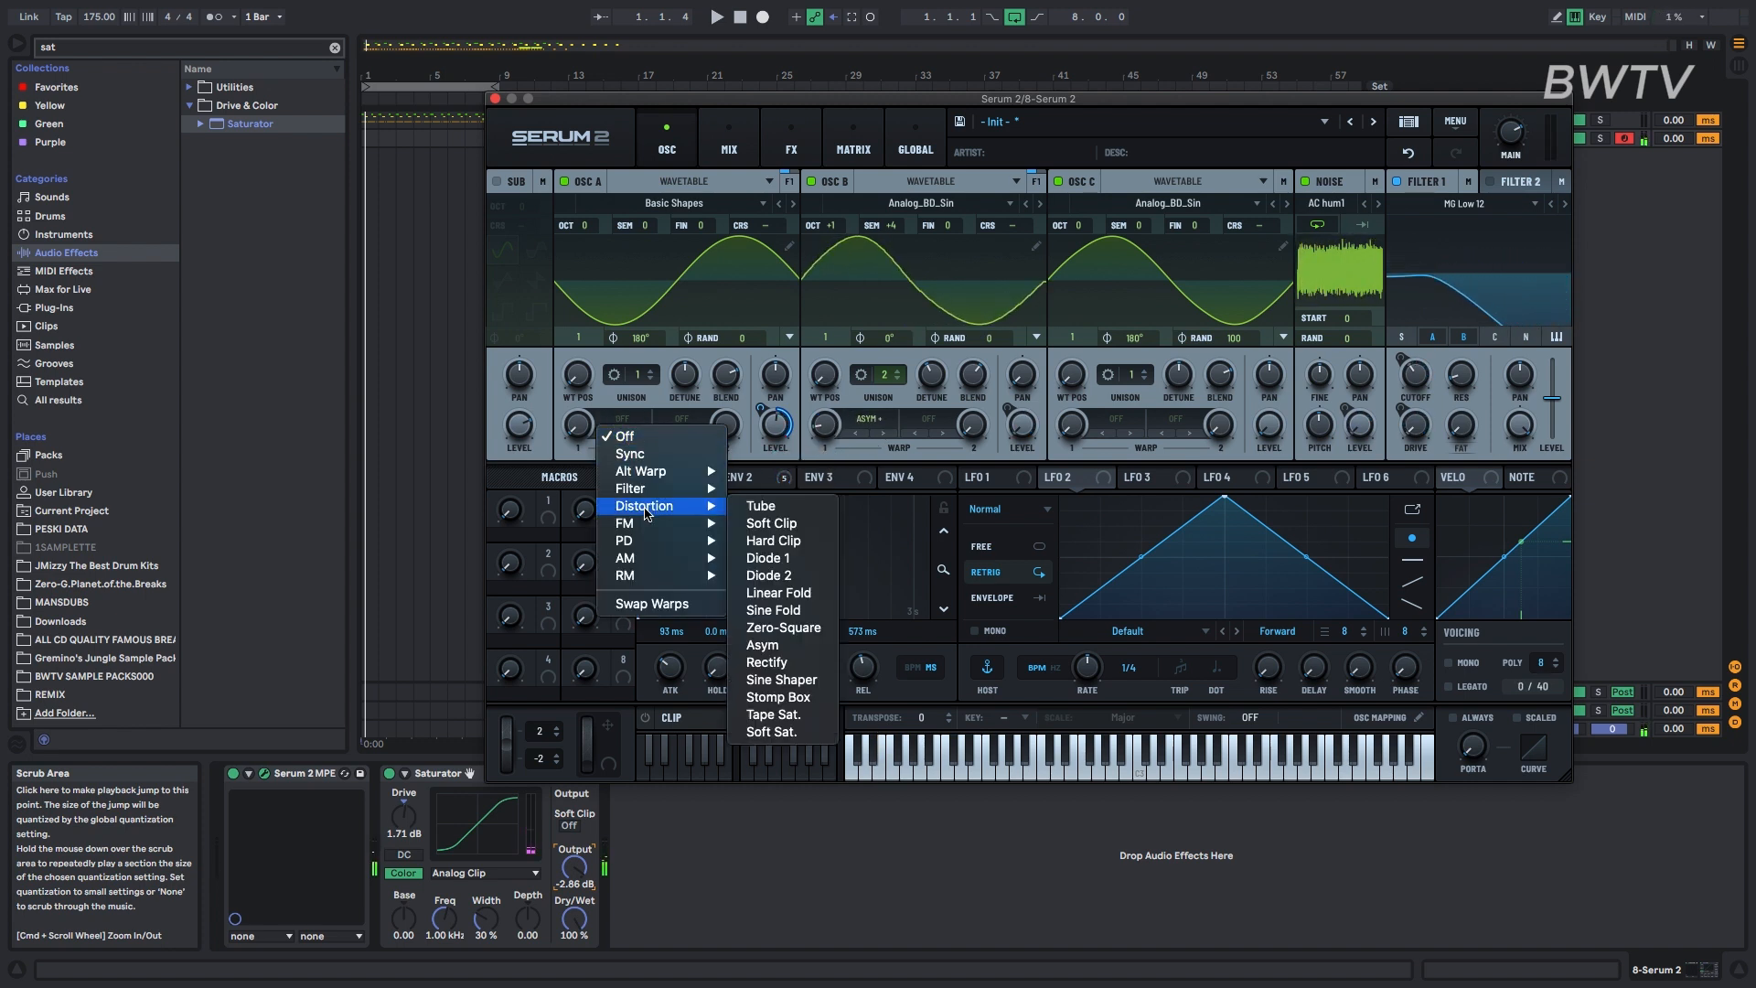
mouse_move(702, 543)
click(765, 540)
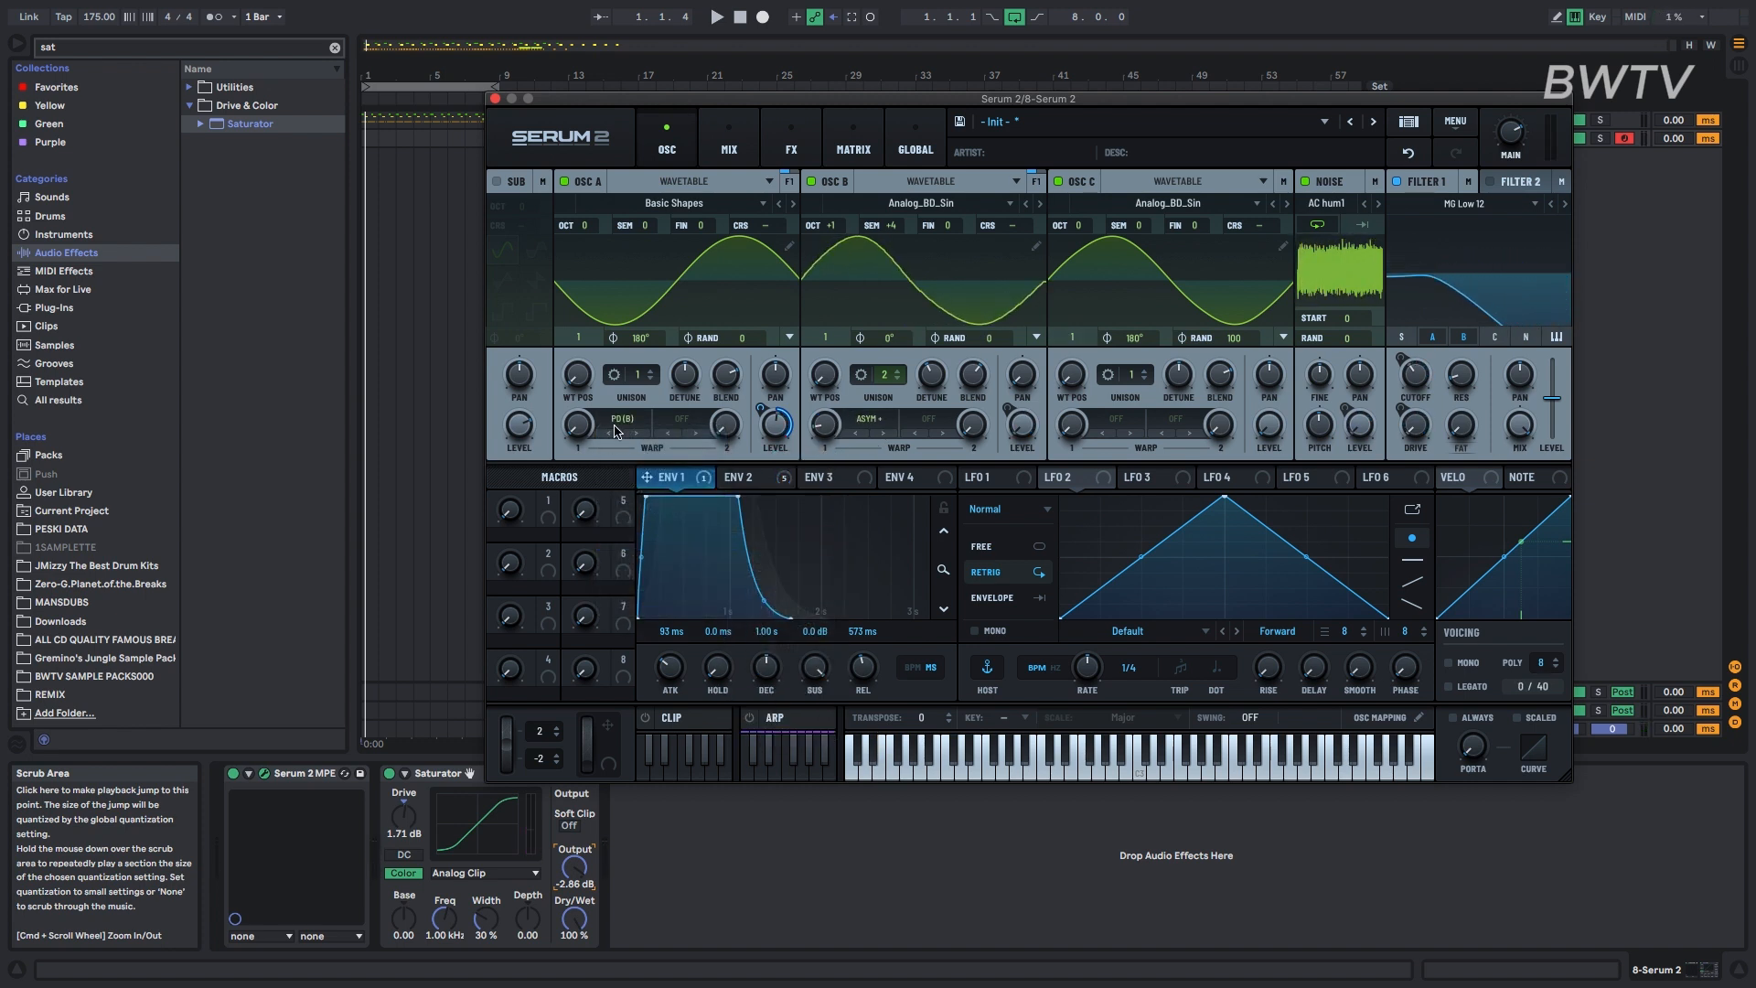
click(615, 430)
mouse_move(649, 542)
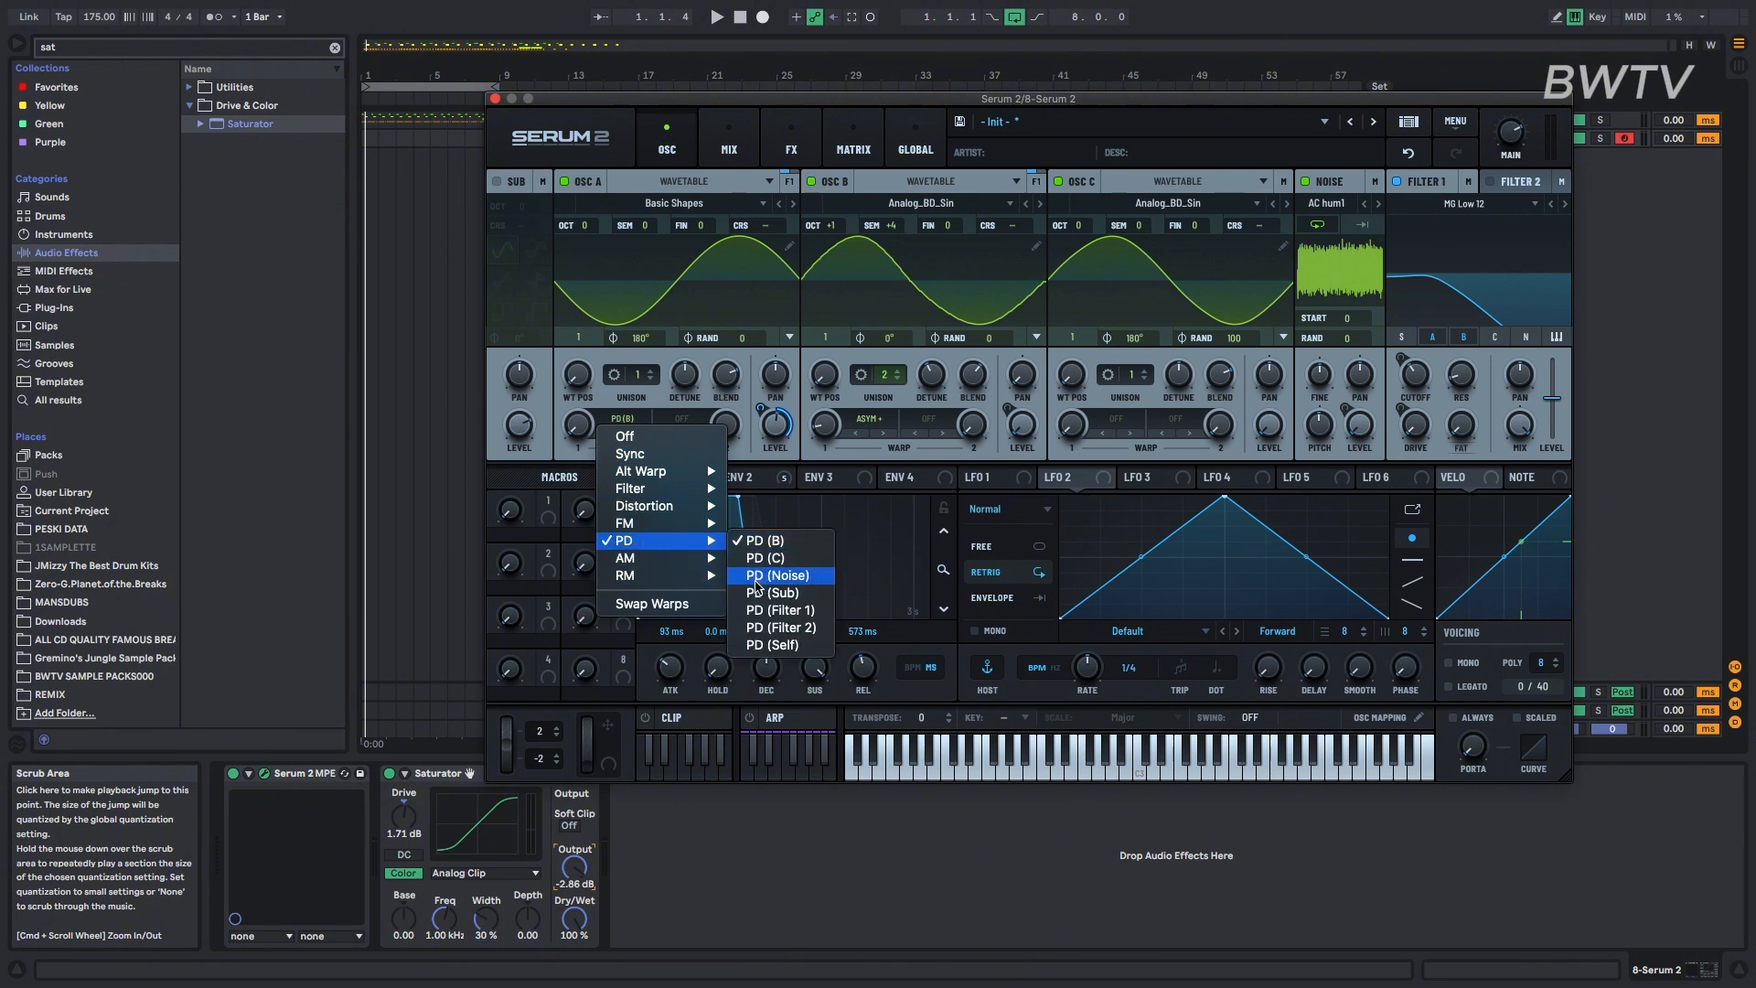
click(764, 558)
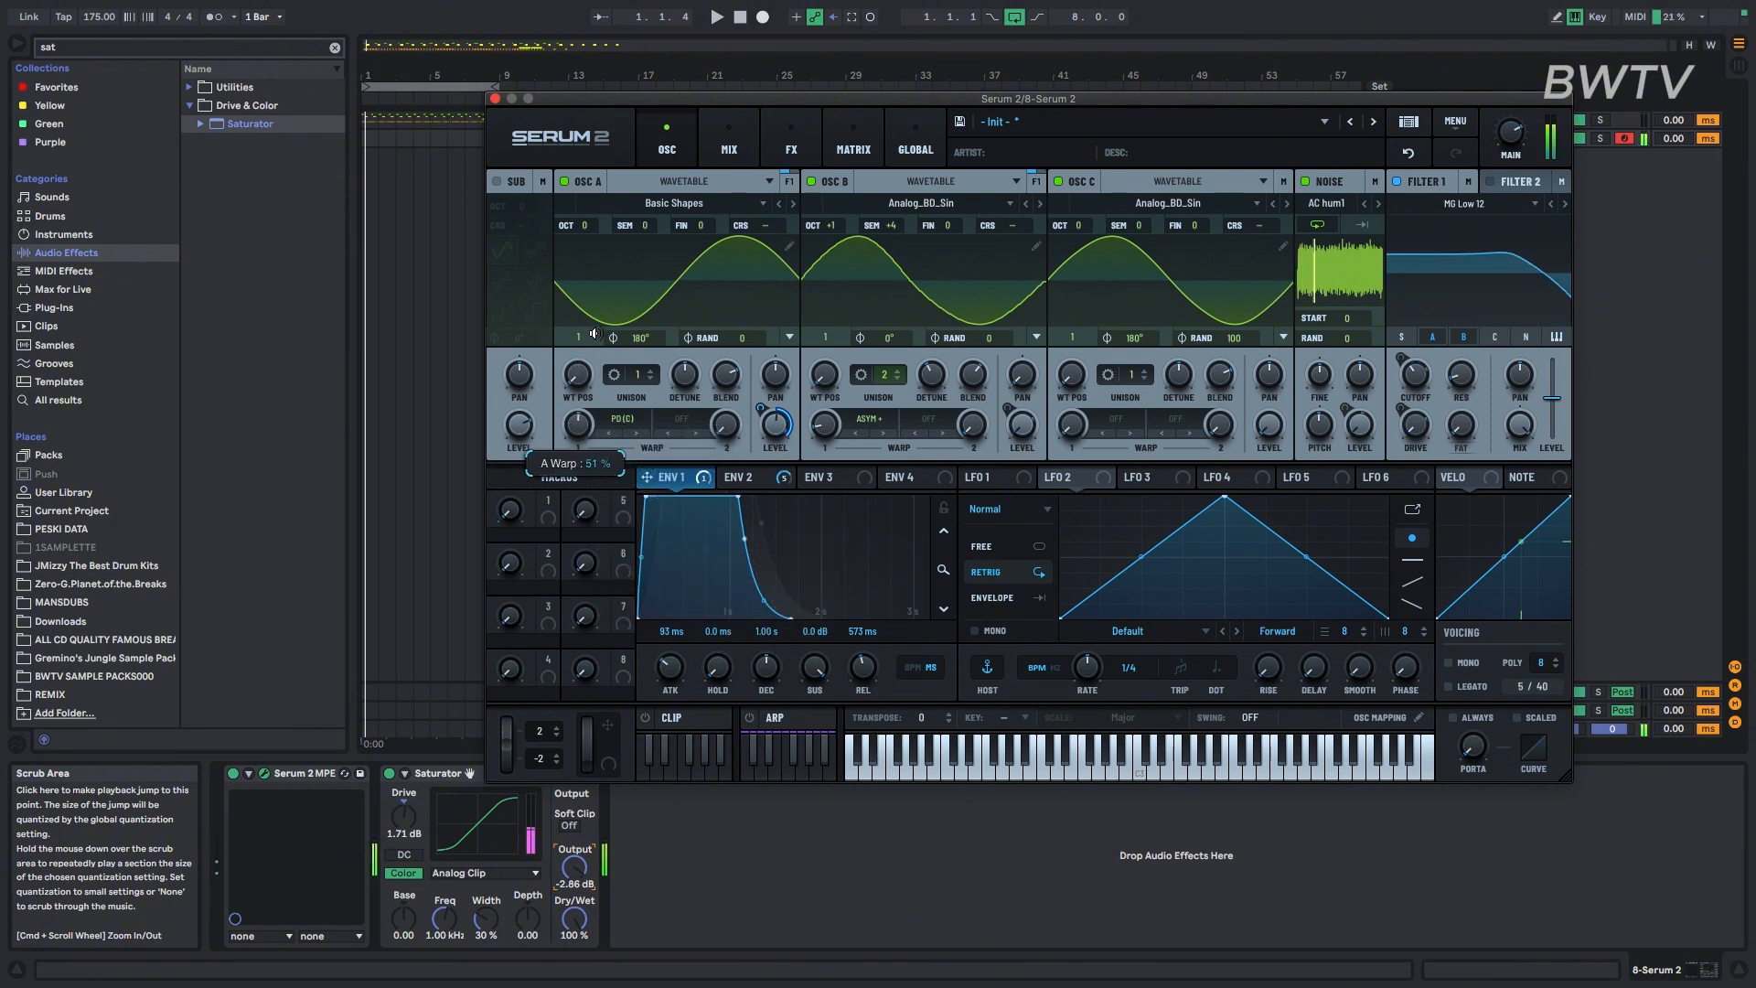
Raise oscillator C to +2 octaves and adjust the amount of oscillator A's PD (C) warp.
drag(1078, 225, 1100, 175)
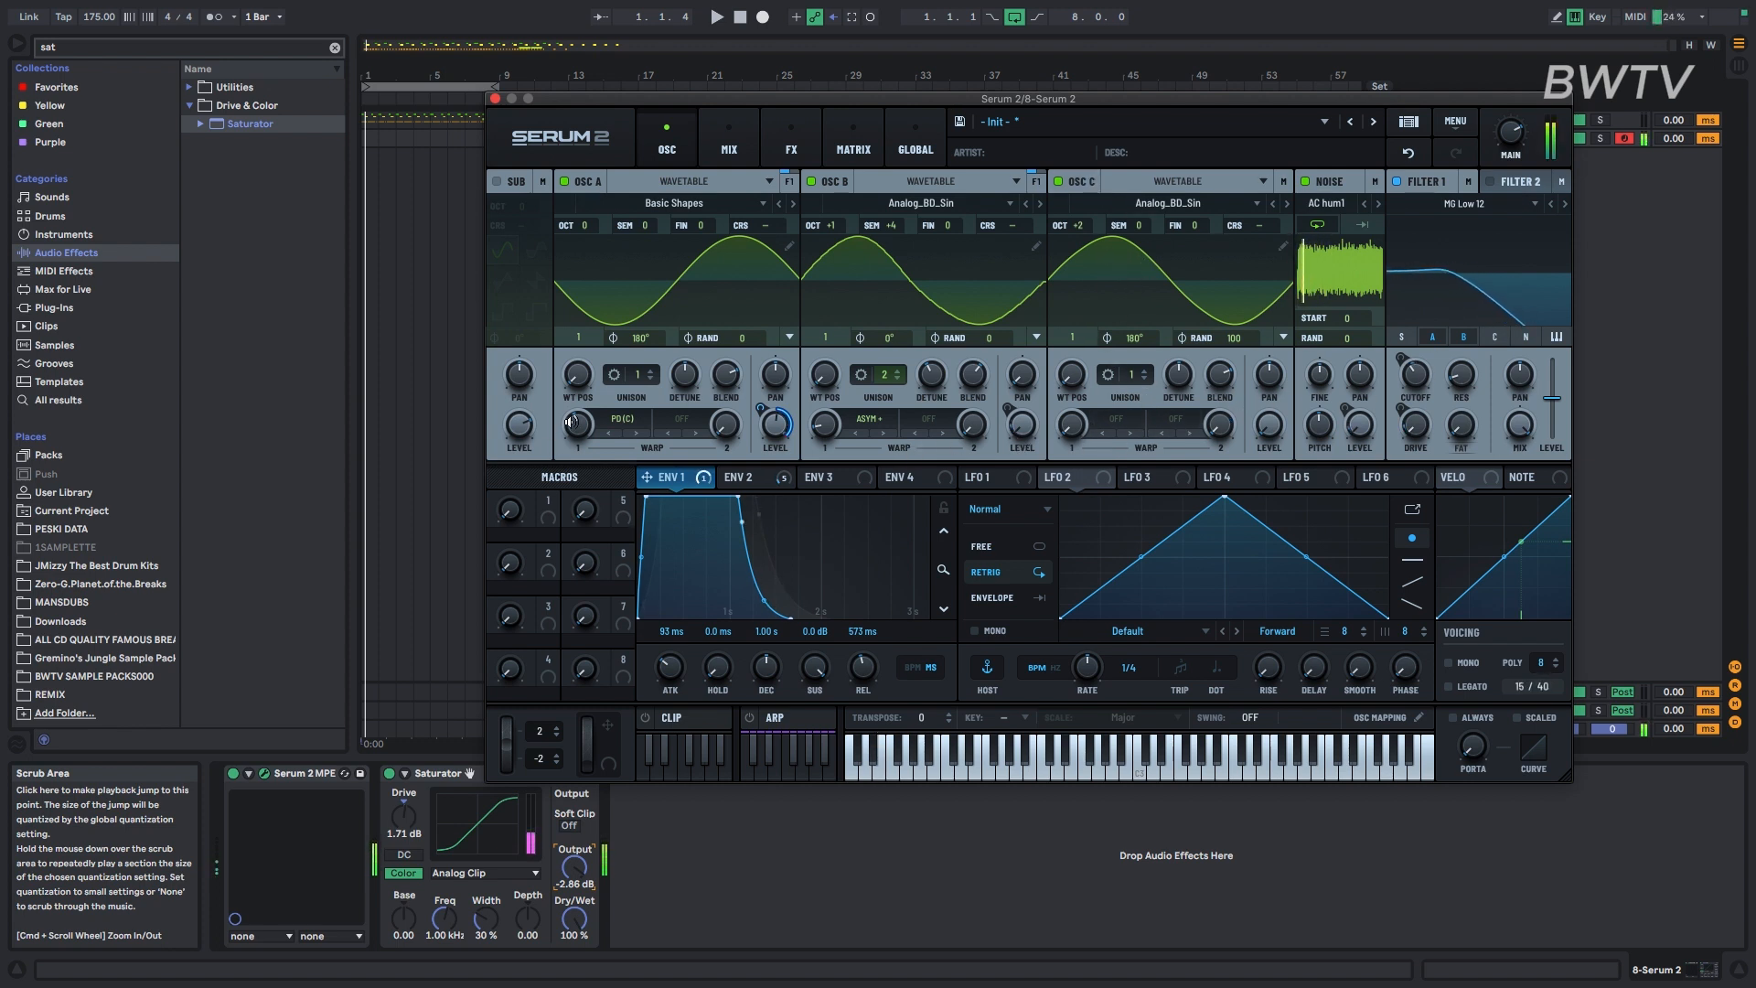
mouse_move(572, 458)
drag(571, 459, 570, 445)
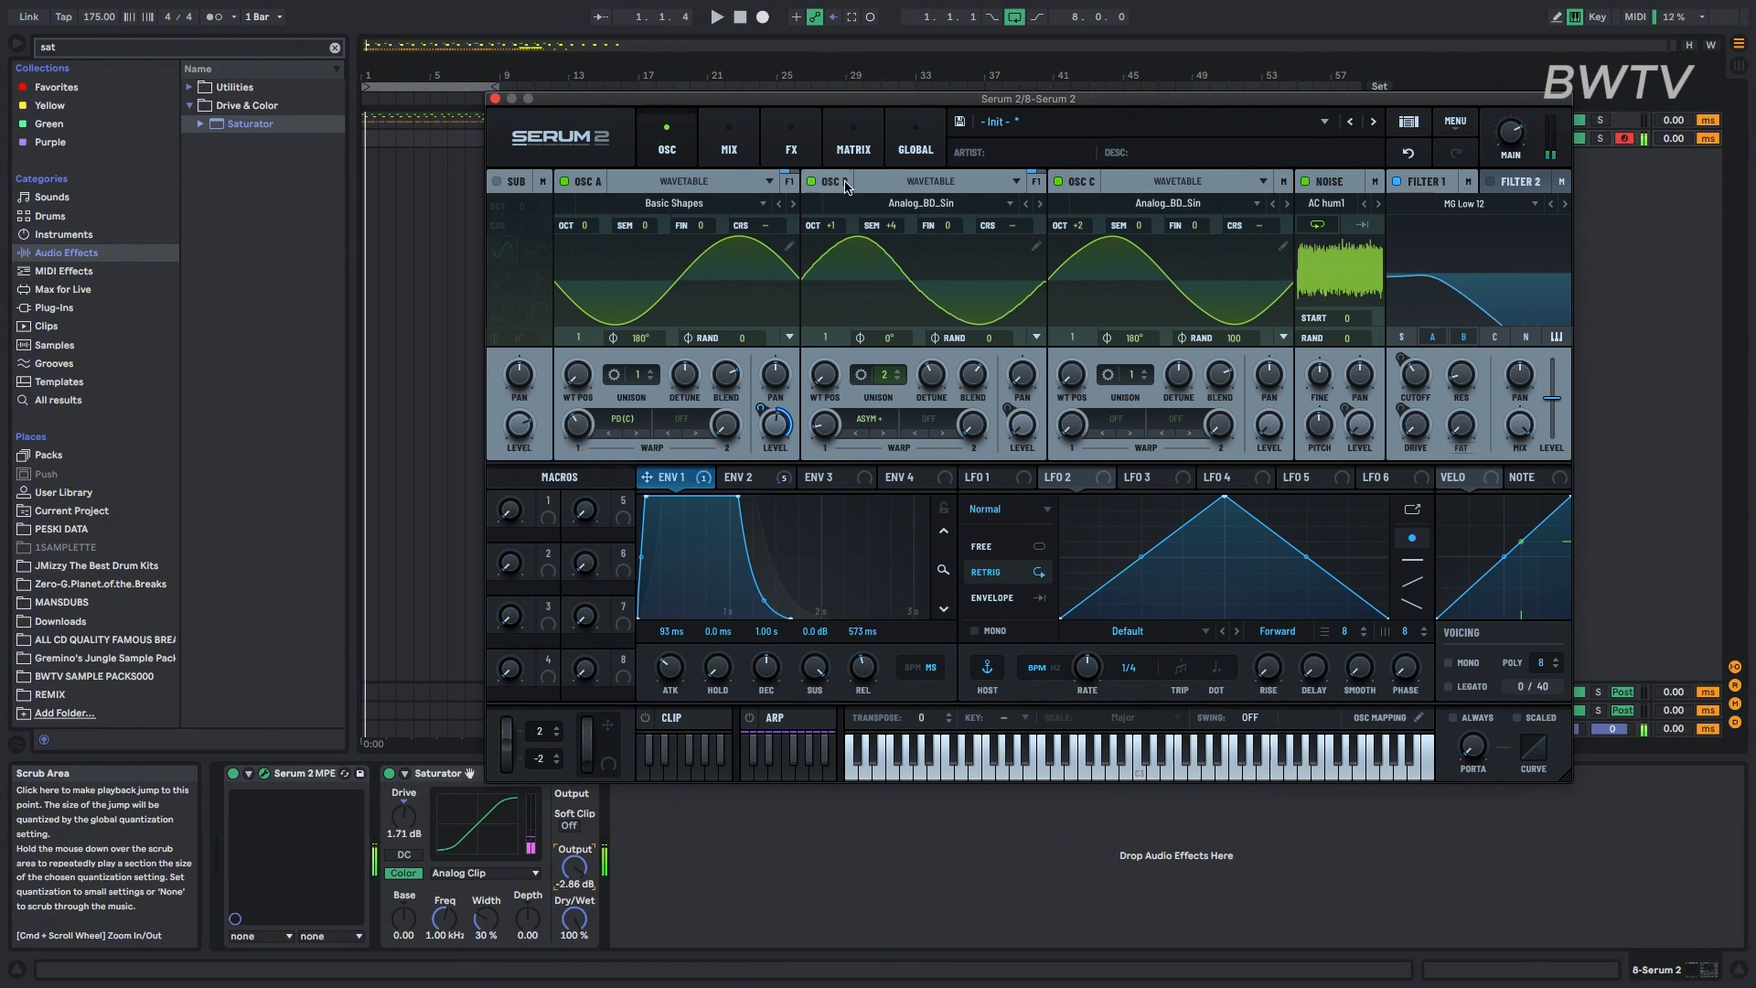